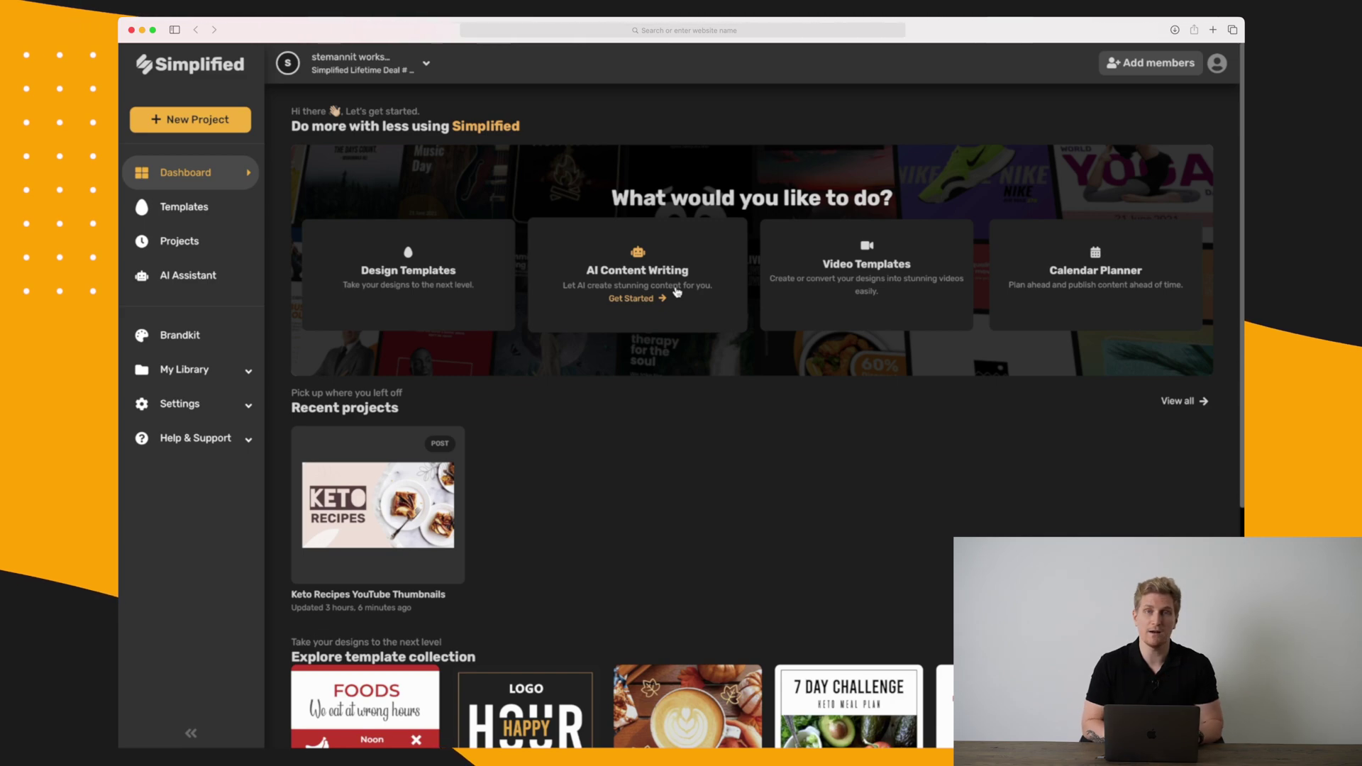
Step: Open the AI Assistant and scroll its template catalogue down to the YouTube video titles card
left_click(657, 299)
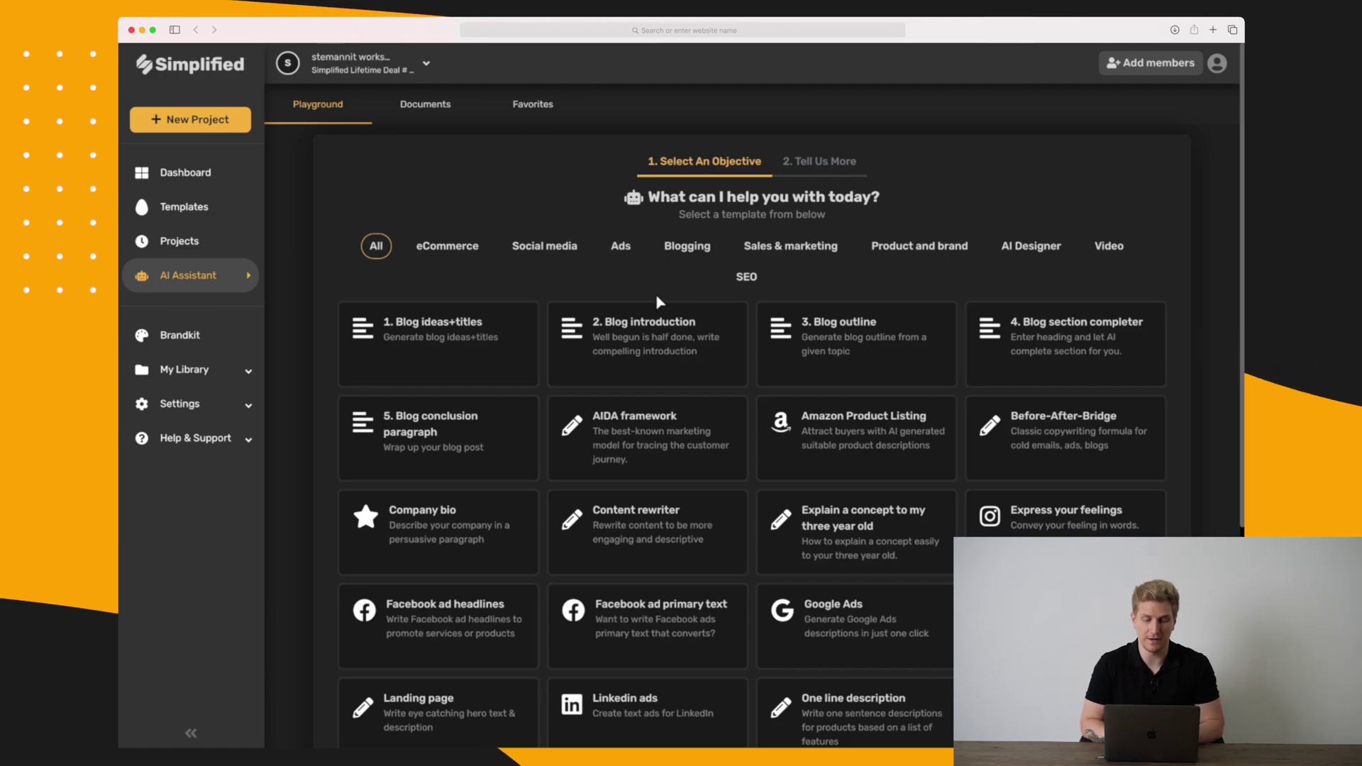
scroll(655, 298, "down", 3)
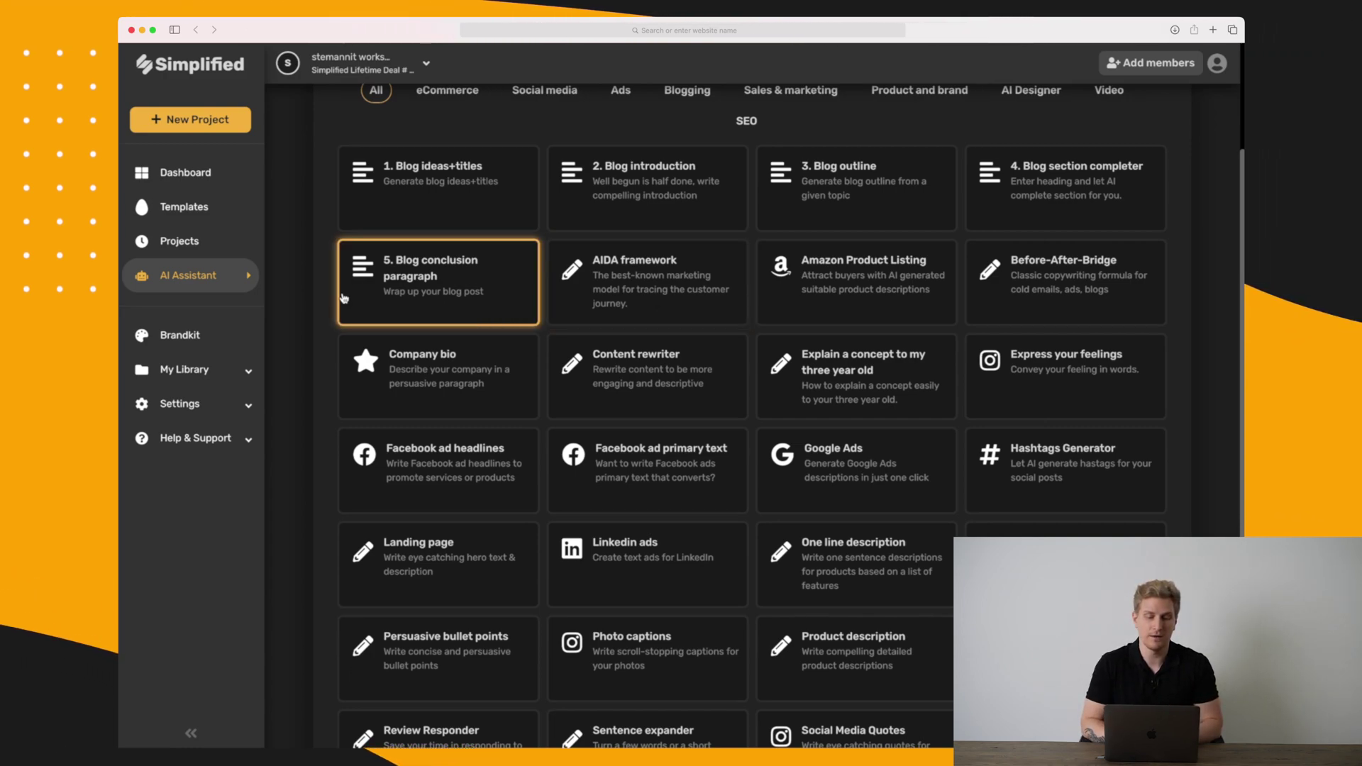
scroll(303, 319, "down", 2)
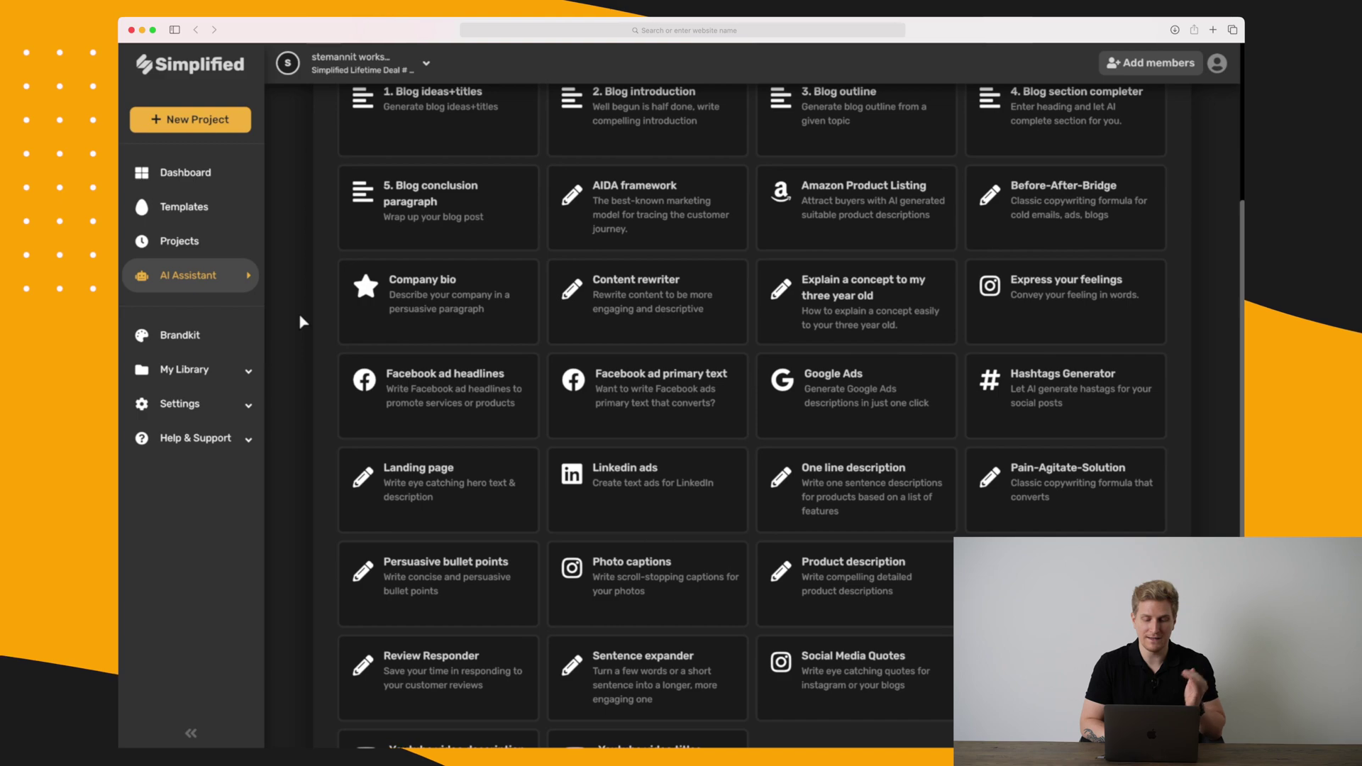
scroll(303, 321, "up", 2)
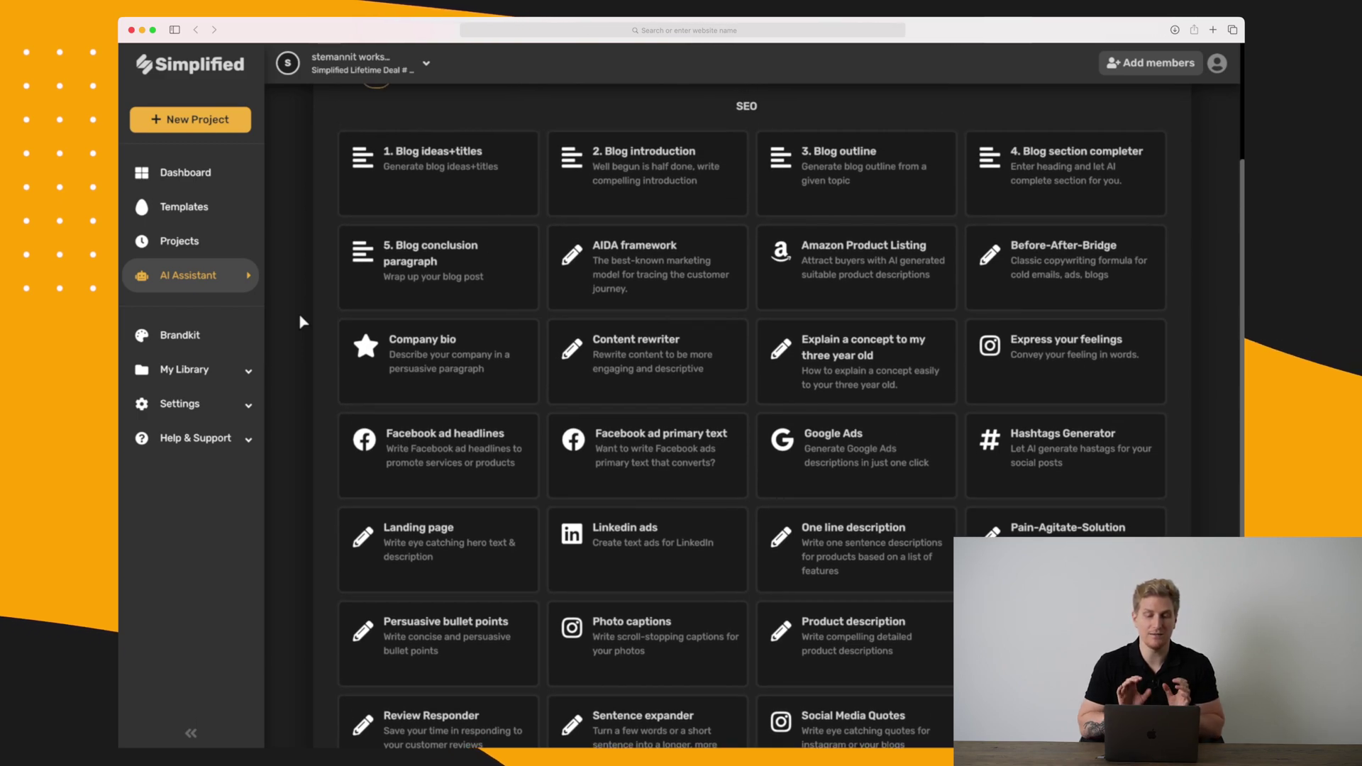
scroll(303, 322, "down", 1)
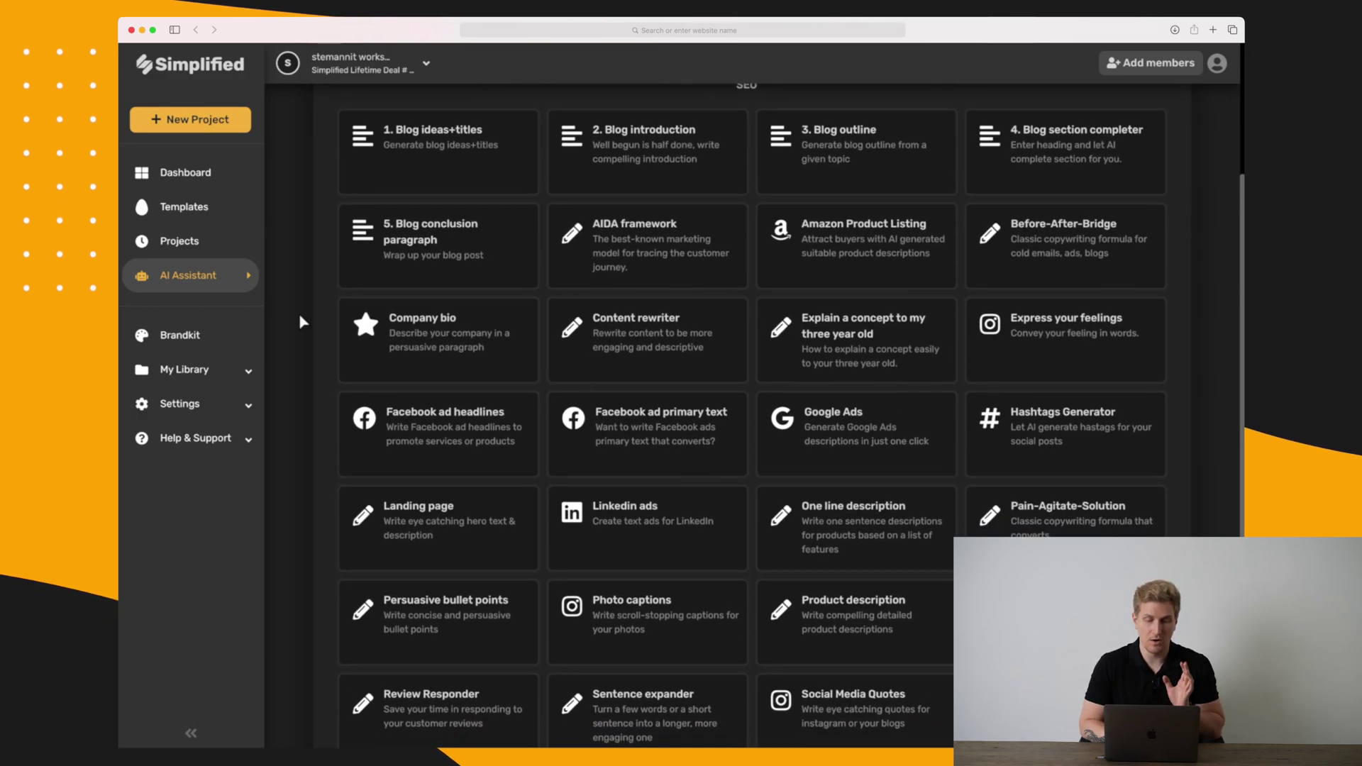
scroll(303, 321, "up", 2)
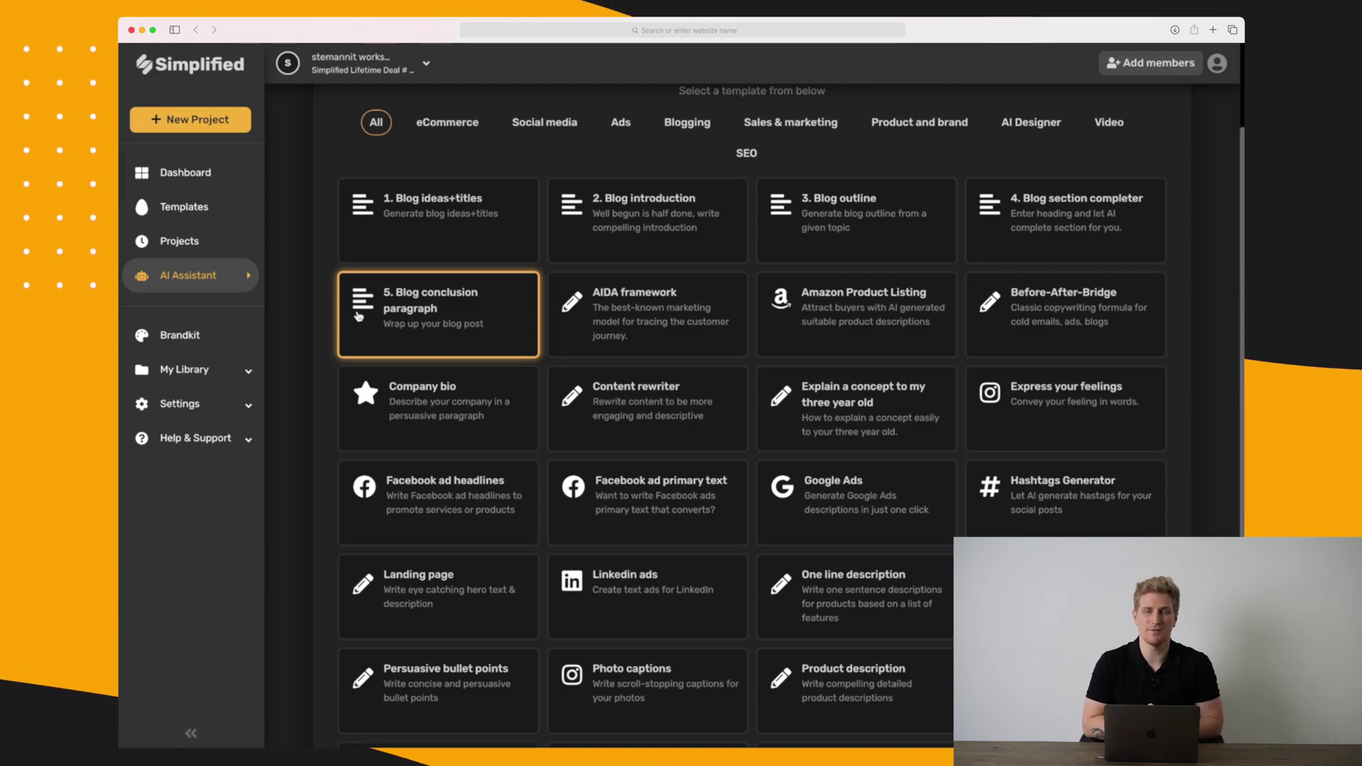
scroll(368, 387, "down", 3)
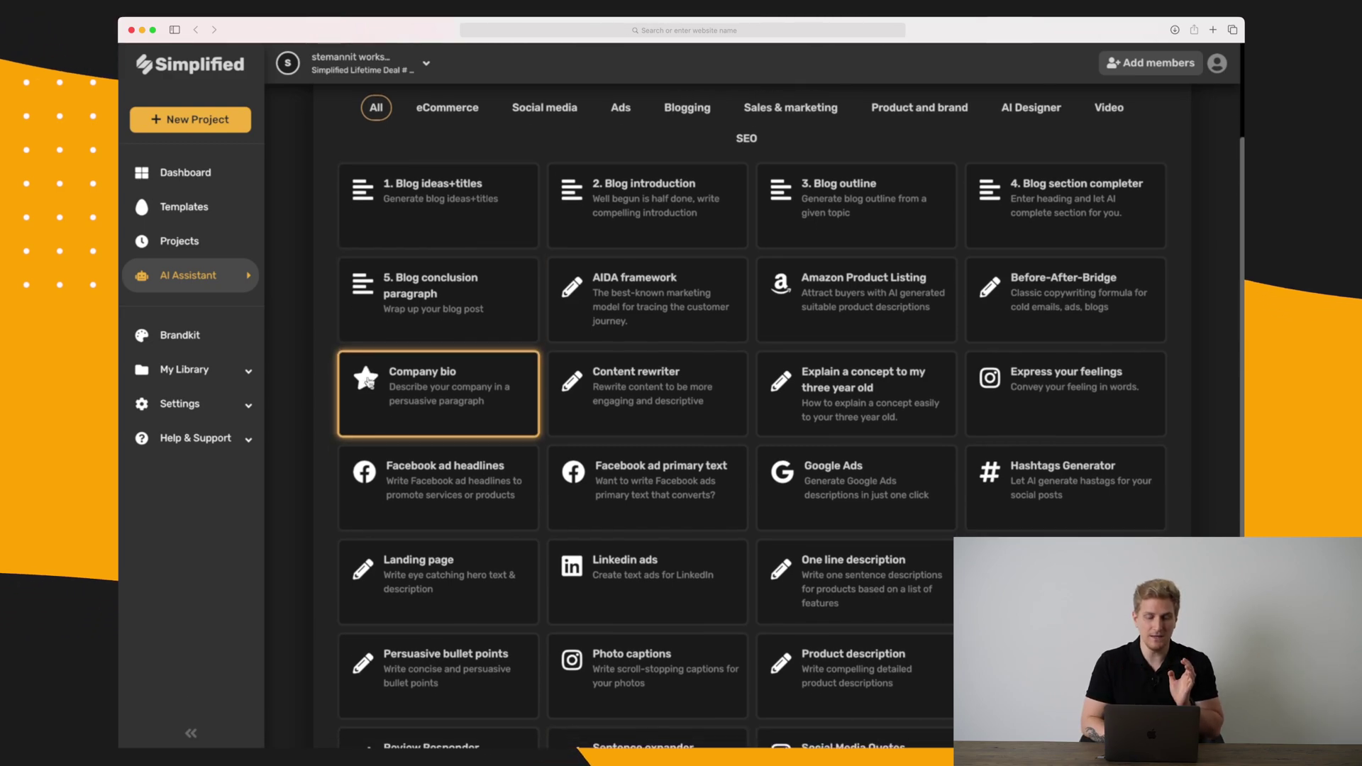
scroll(367, 385, "down", 3)
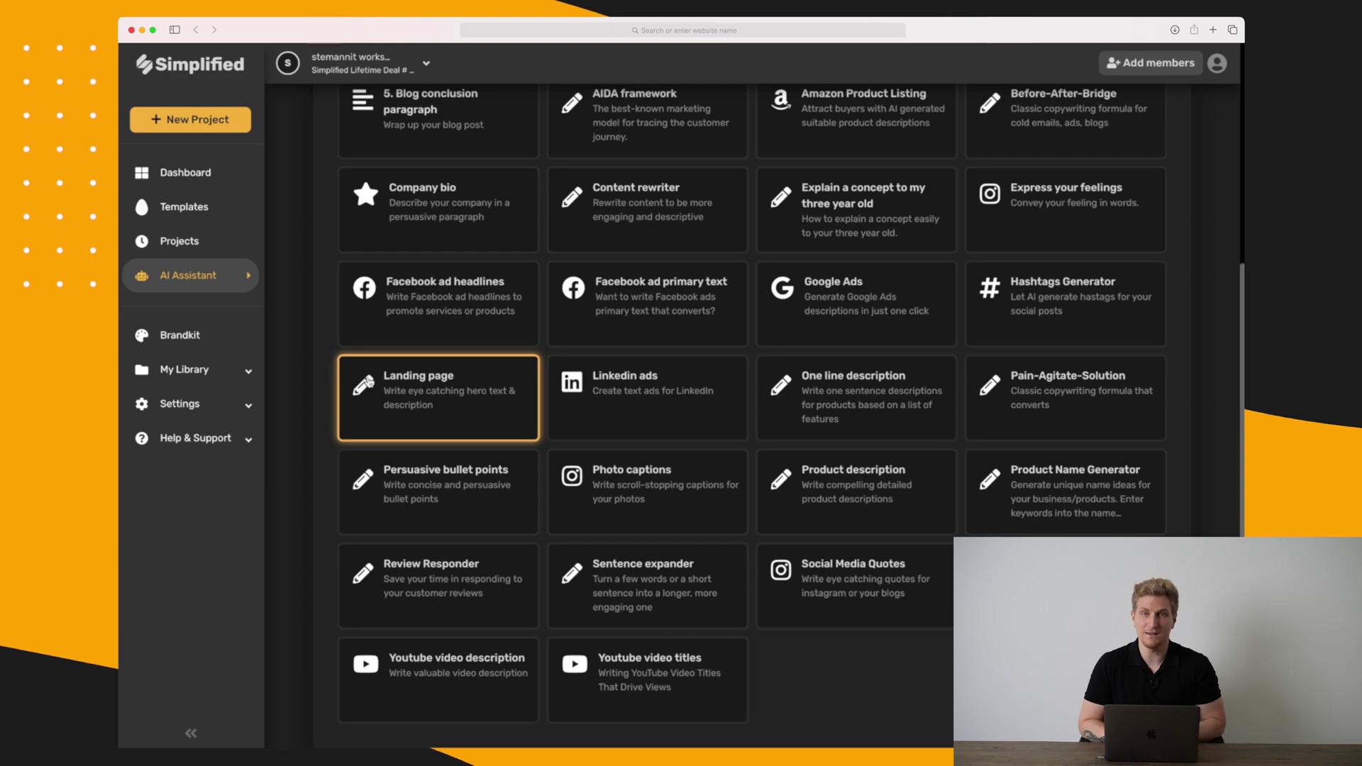
Step: Choose the YouTube video titles template and enter 'Simplified review' as the video topic
left_click(615, 677)
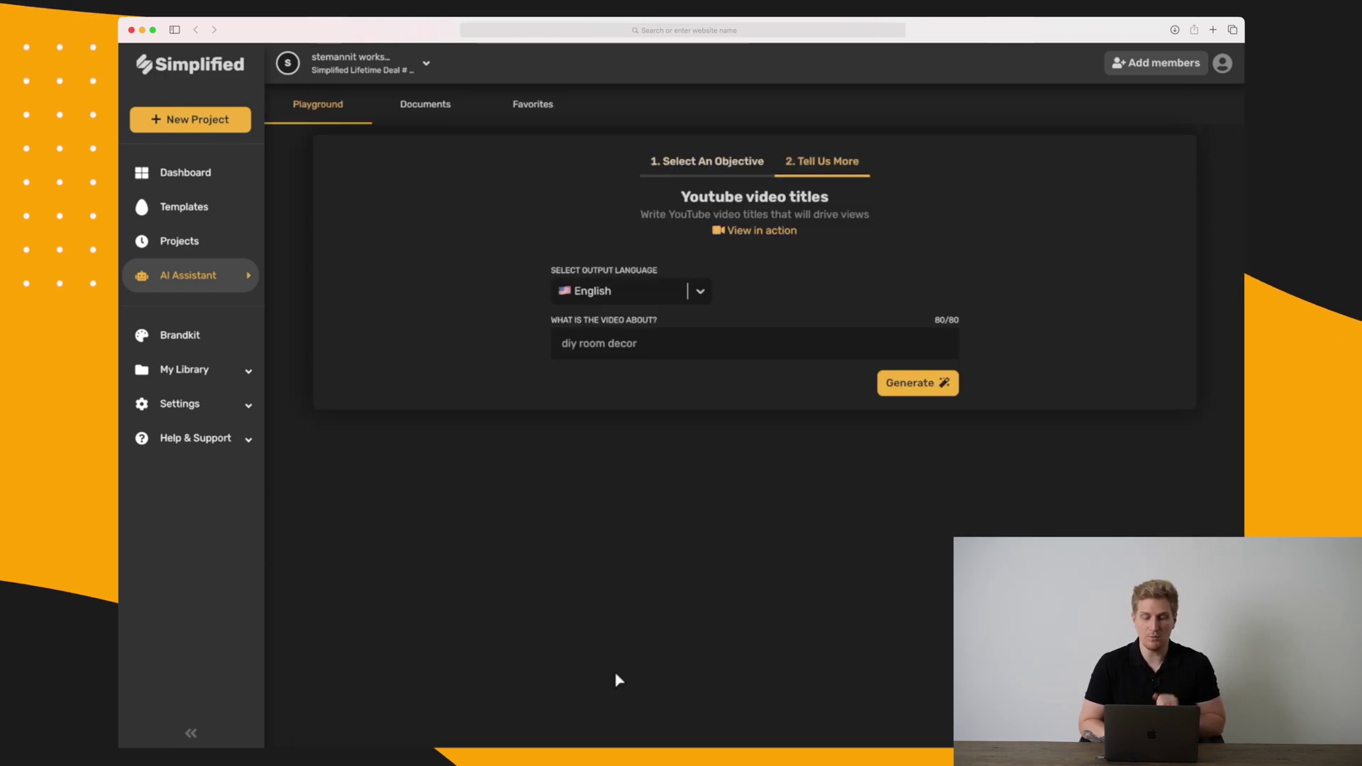
left_click(693, 348)
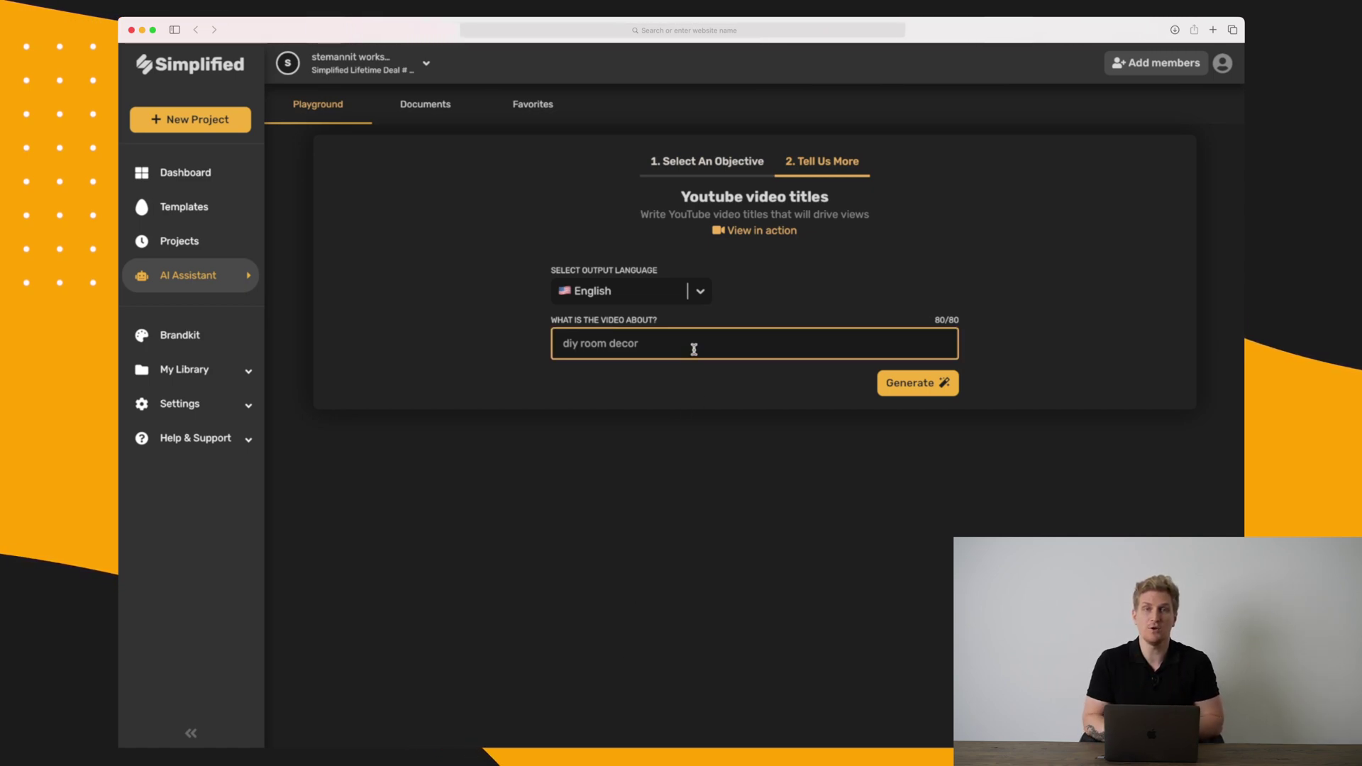
type("Simplified review")
left_click(819, 414)
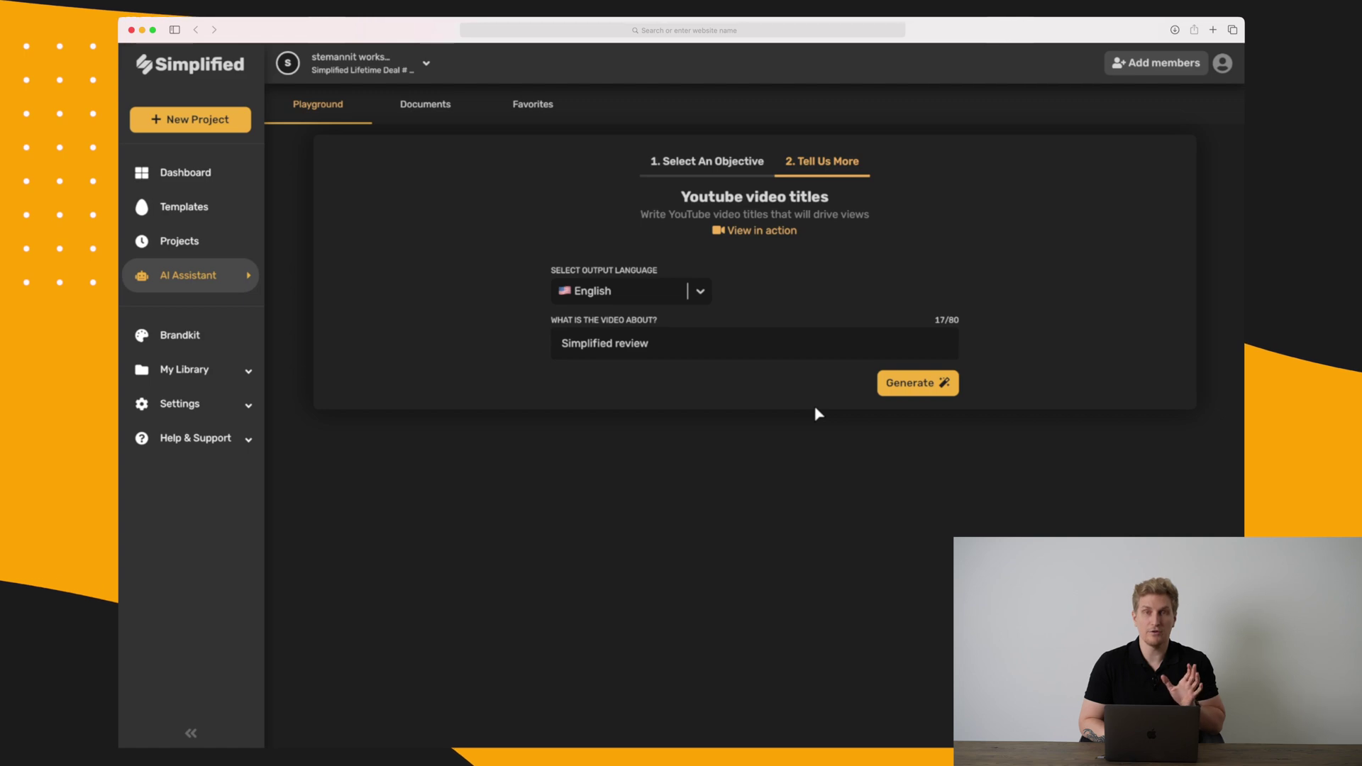
left_click(623, 332)
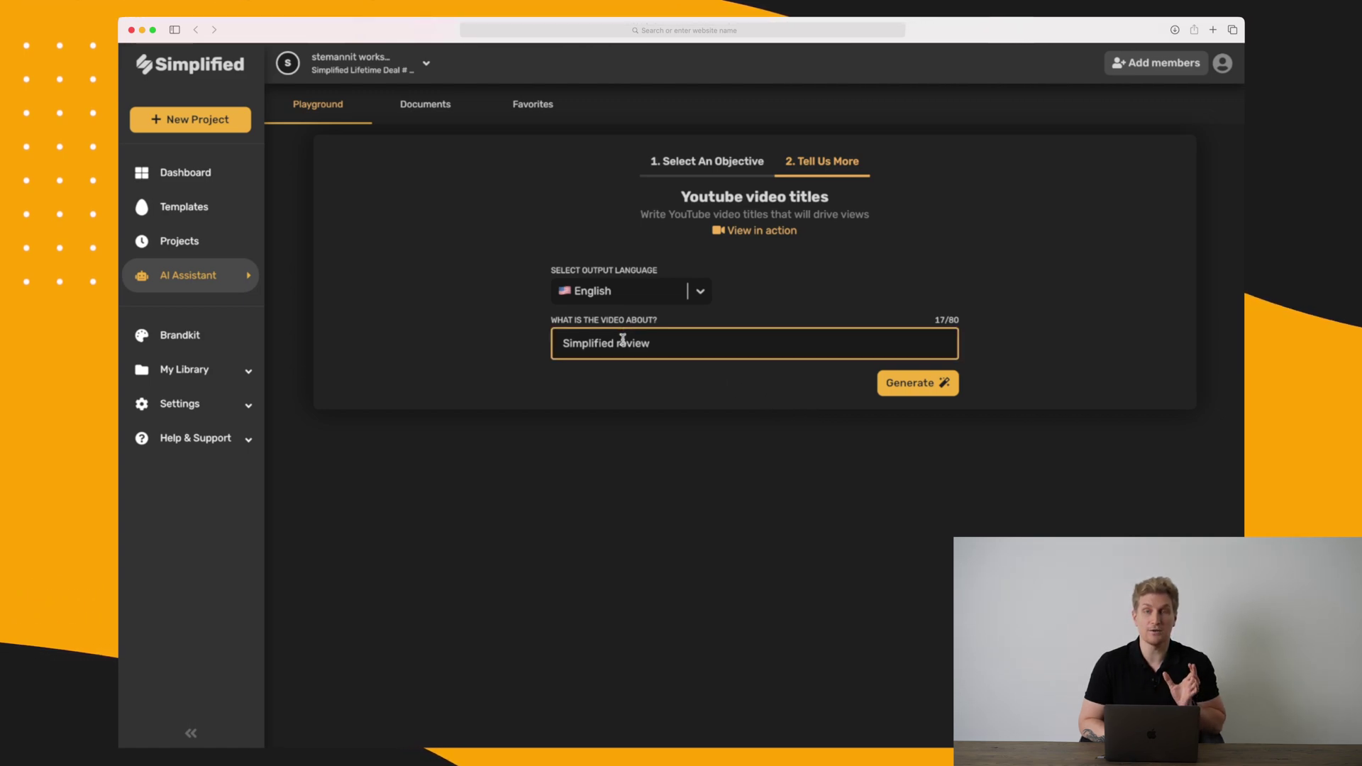
Step: Keep the output language on English and generate the title suggestions
left_click(696, 292)
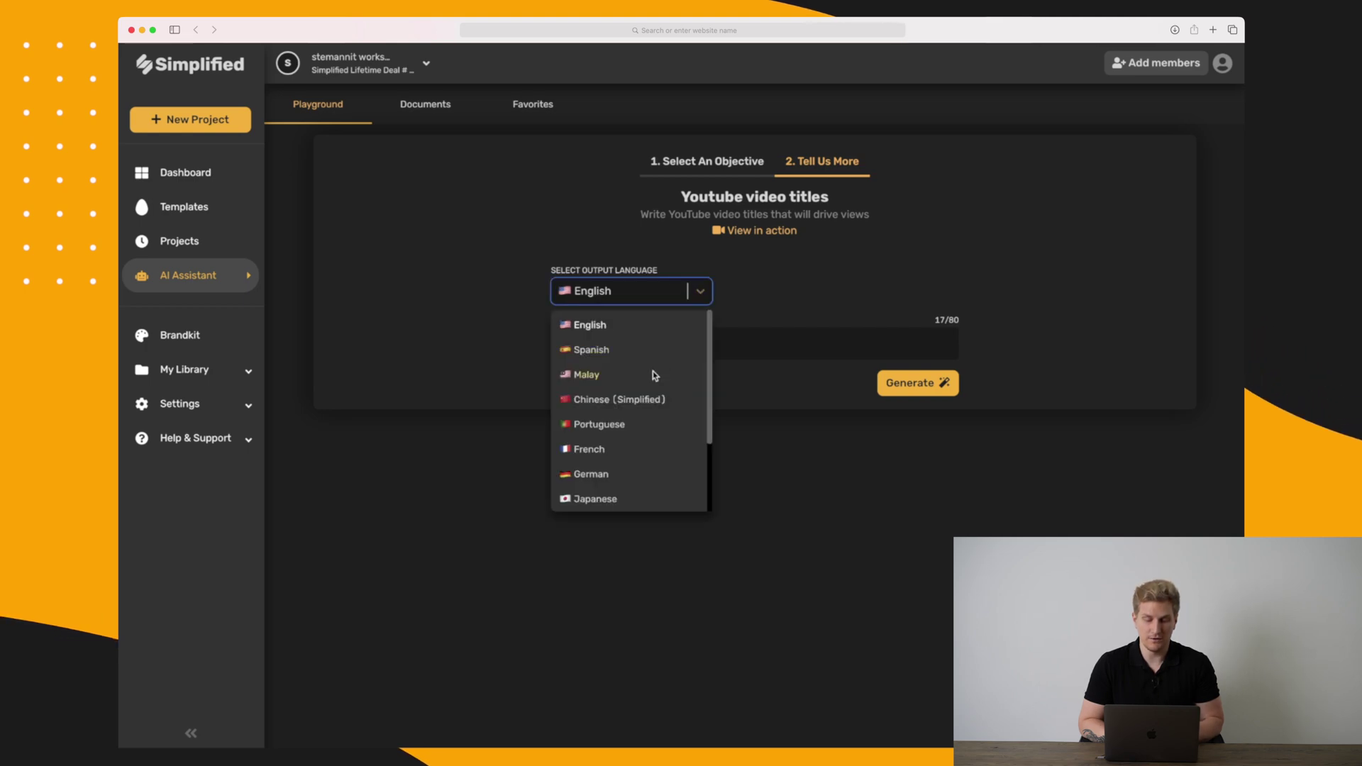
scroll(653, 372, "down", 2)
scroll(653, 372, "down", 2)
scroll(653, 372, "up", 4)
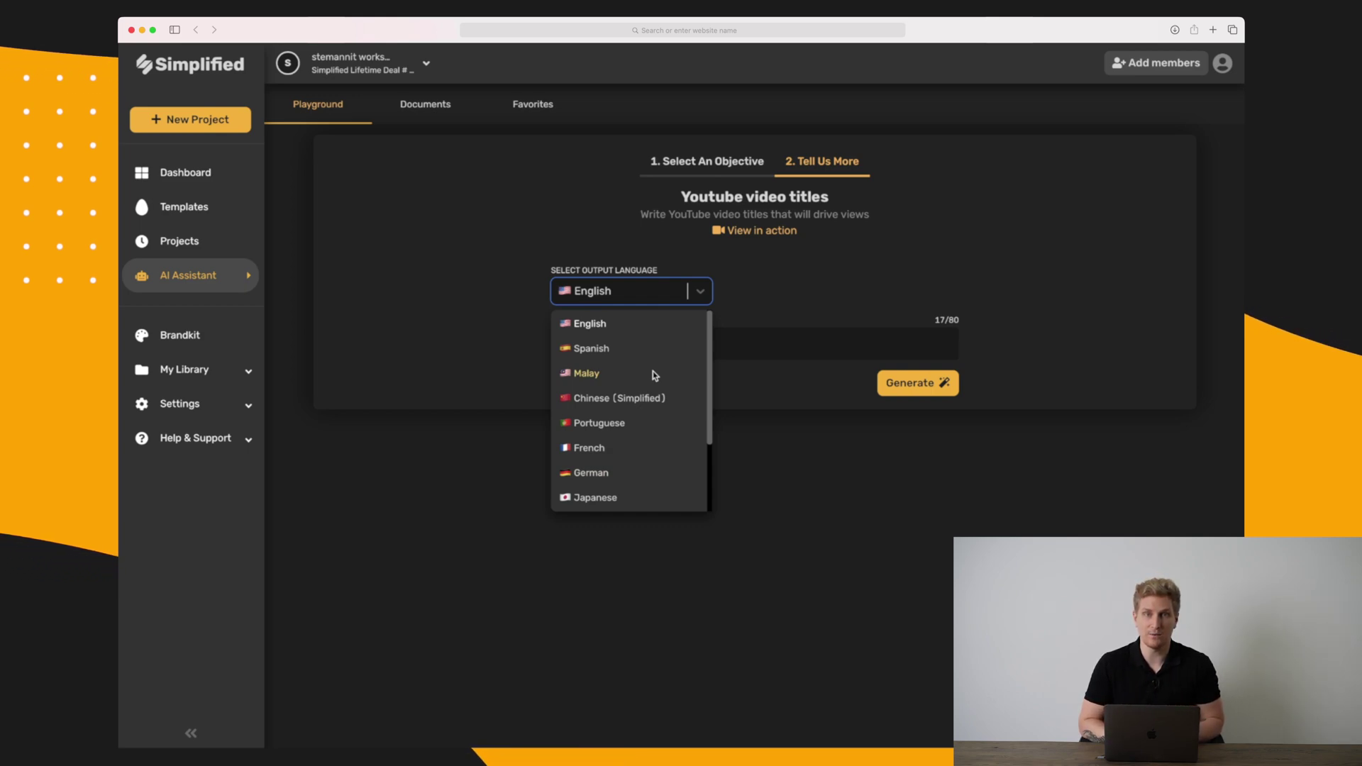
left_click(823, 442)
left_click(916, 383)
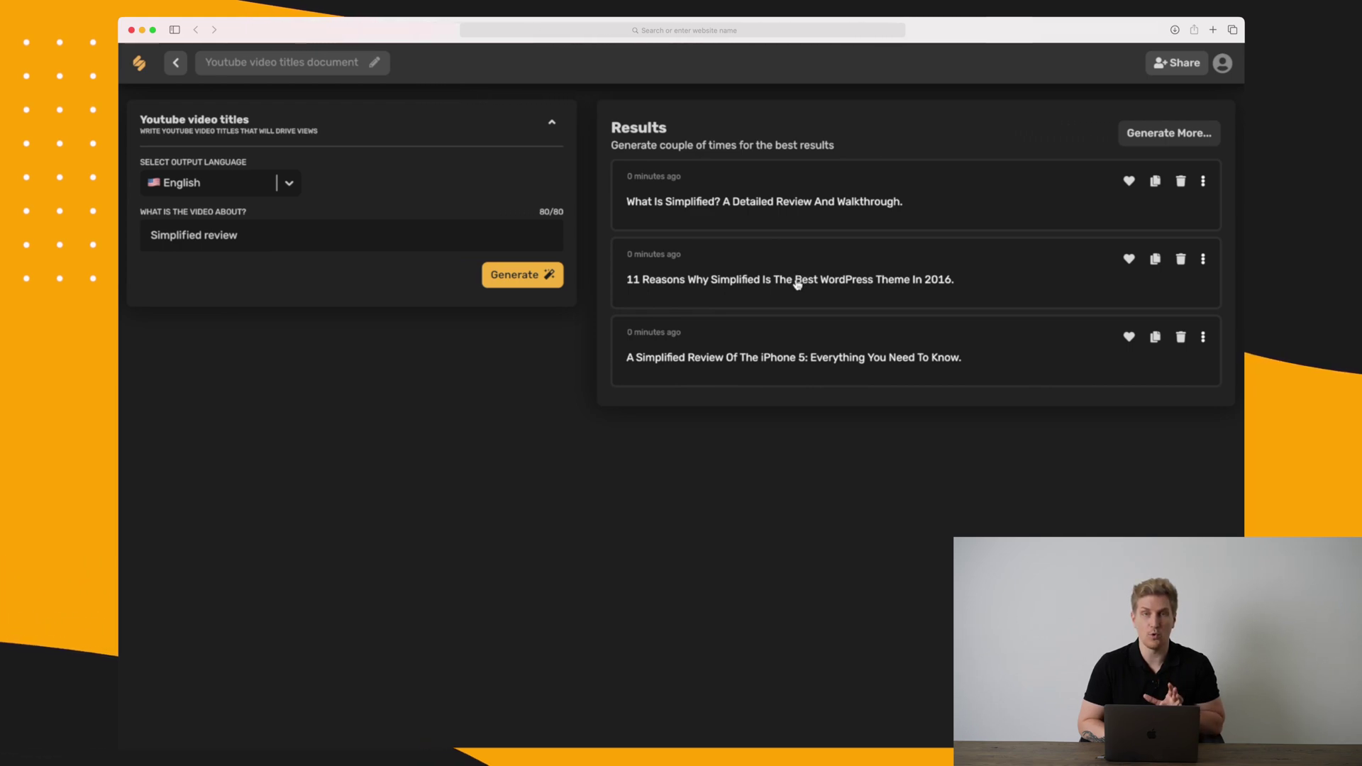
Step: Delete the '11 Reasons' and iPhone 5 review titles, select the remaining 'What Is Simplified?' title, and return to the templates
left_click(1181, 263)
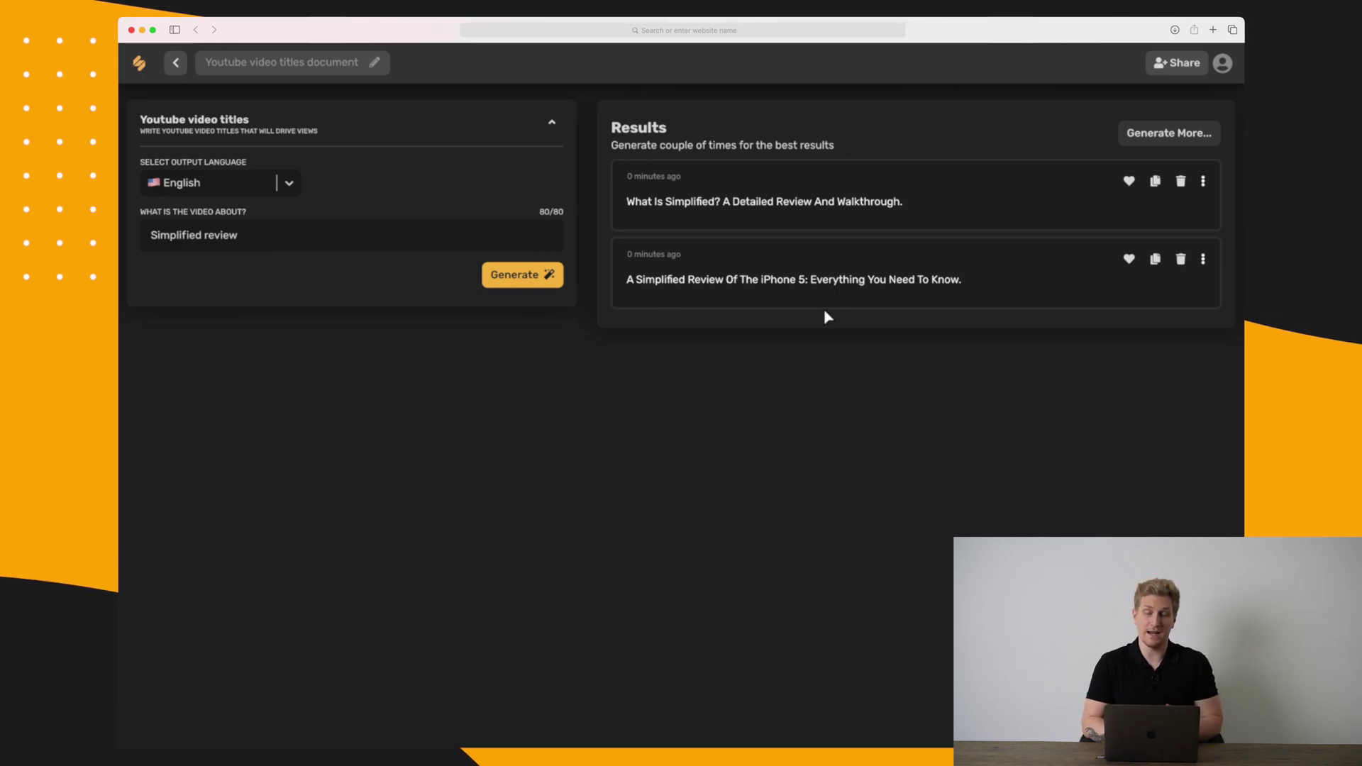
left_click(1182, 260)
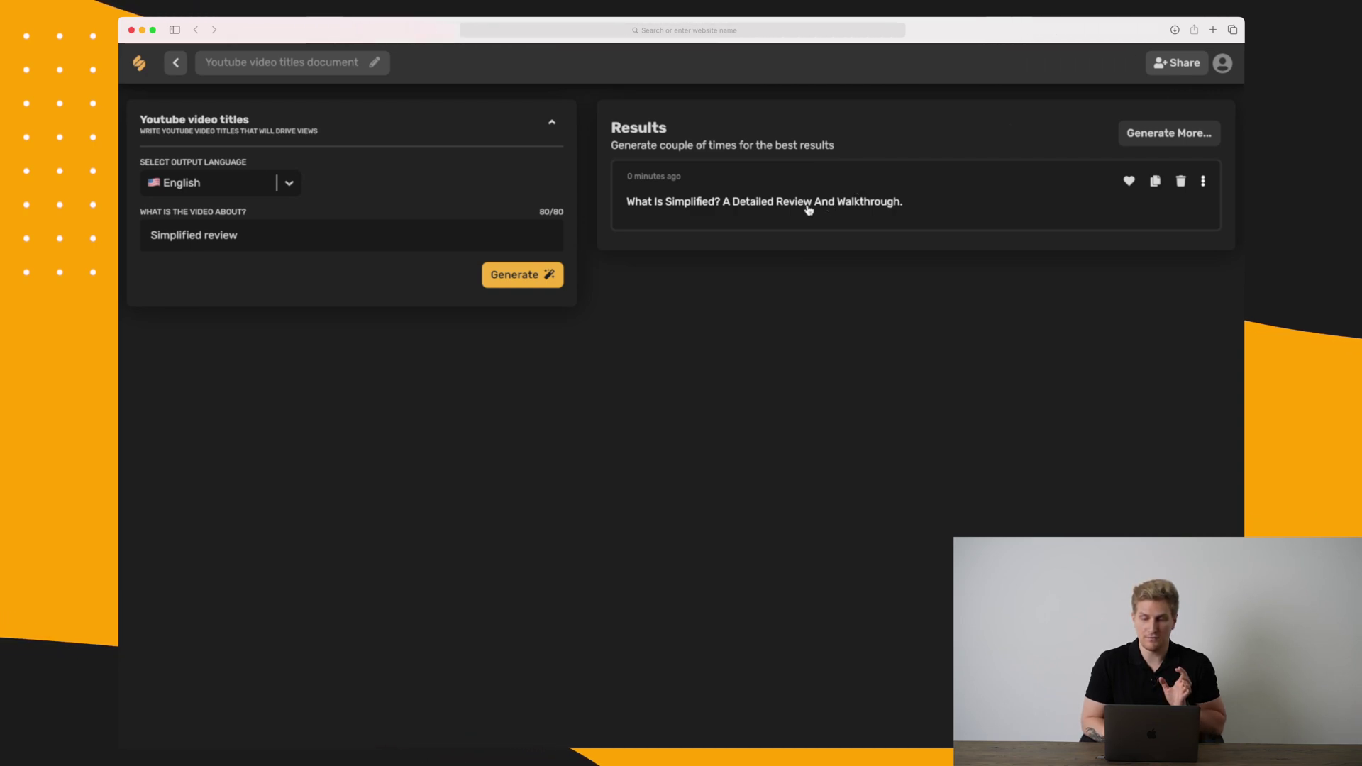
left_click(758, 204)
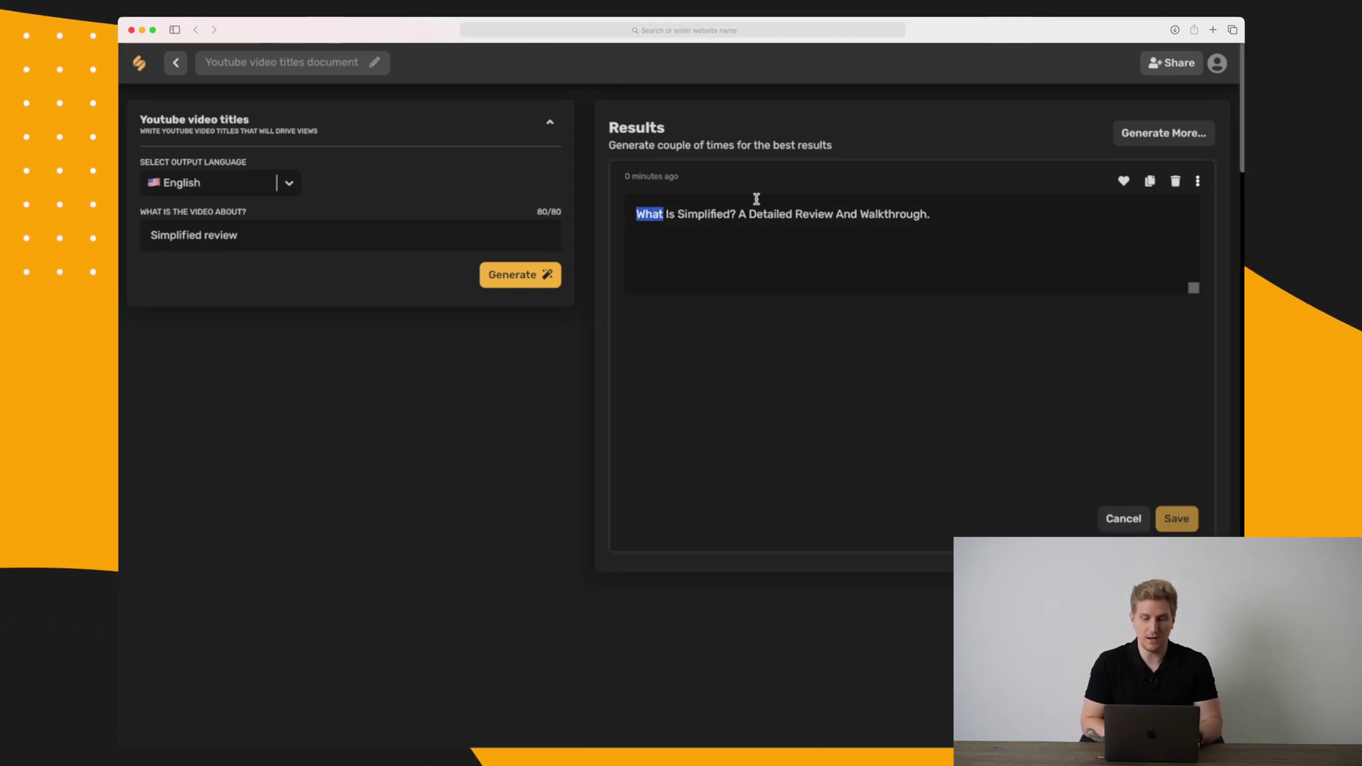
key("super+a")
left_click(176, 71)
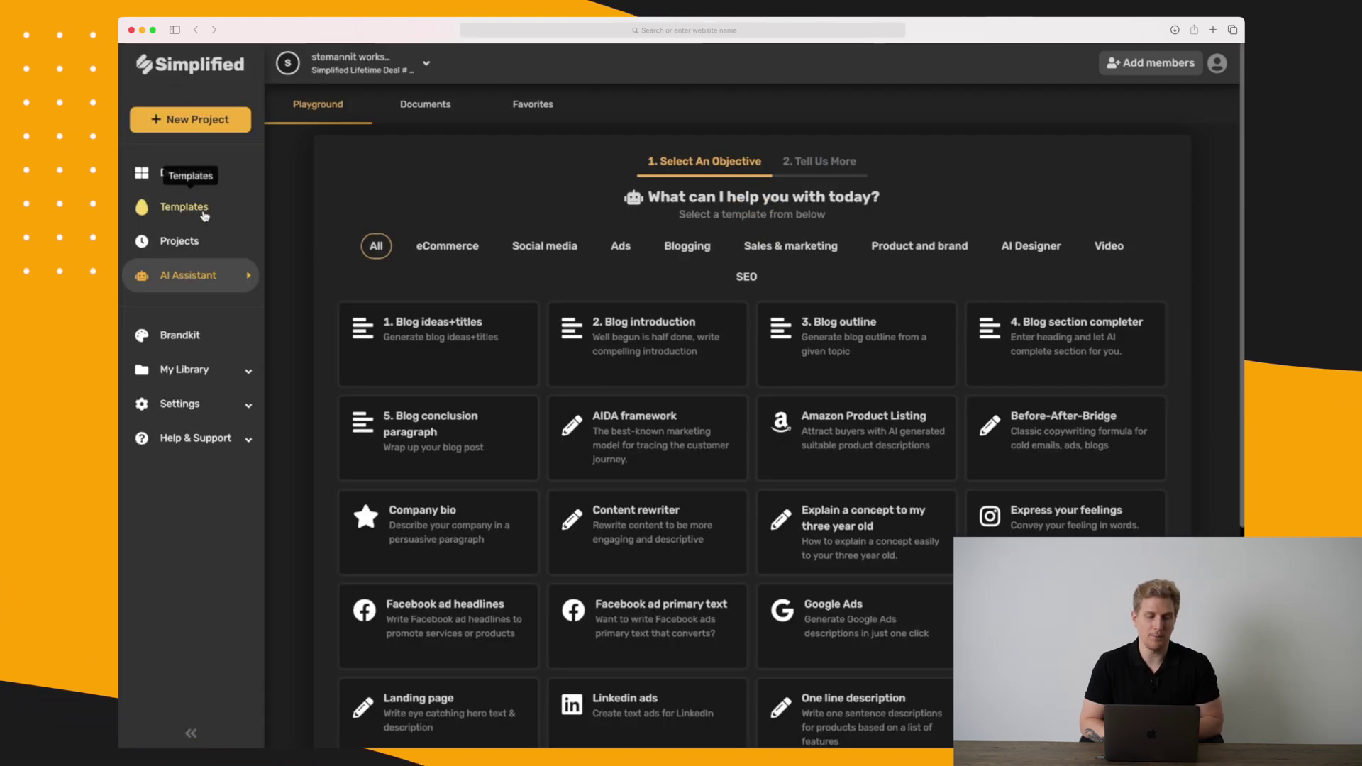
scroll(493, 358, "down", 2)
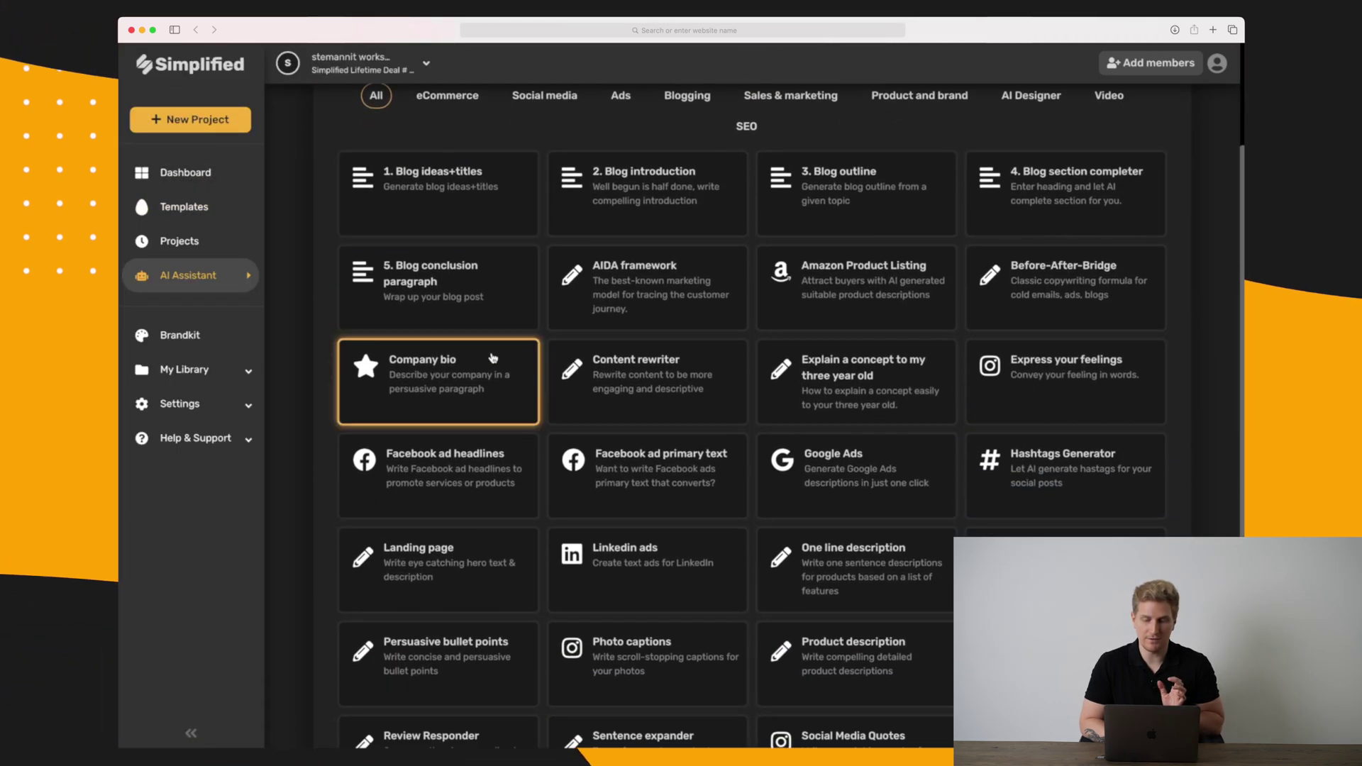
scroll(493, 358, "up", 3)
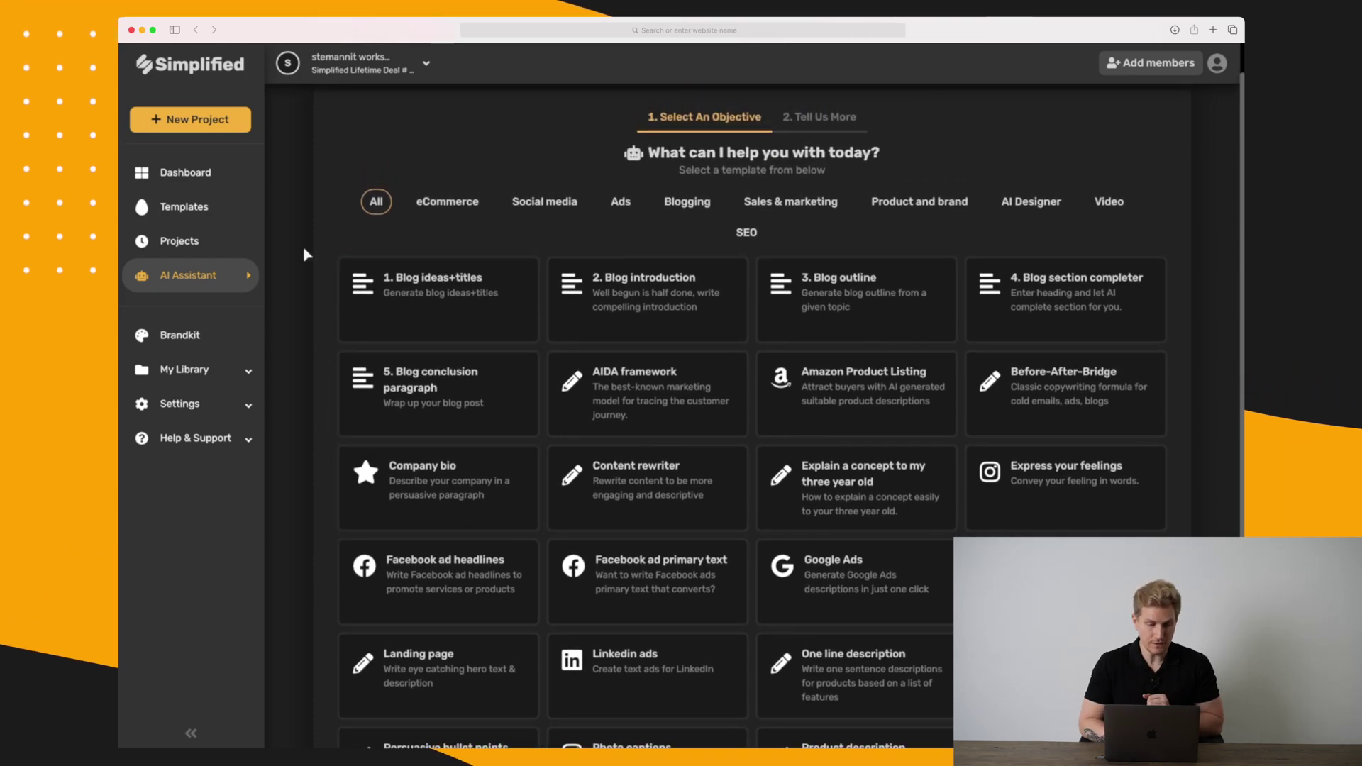
left_click(153, 206)
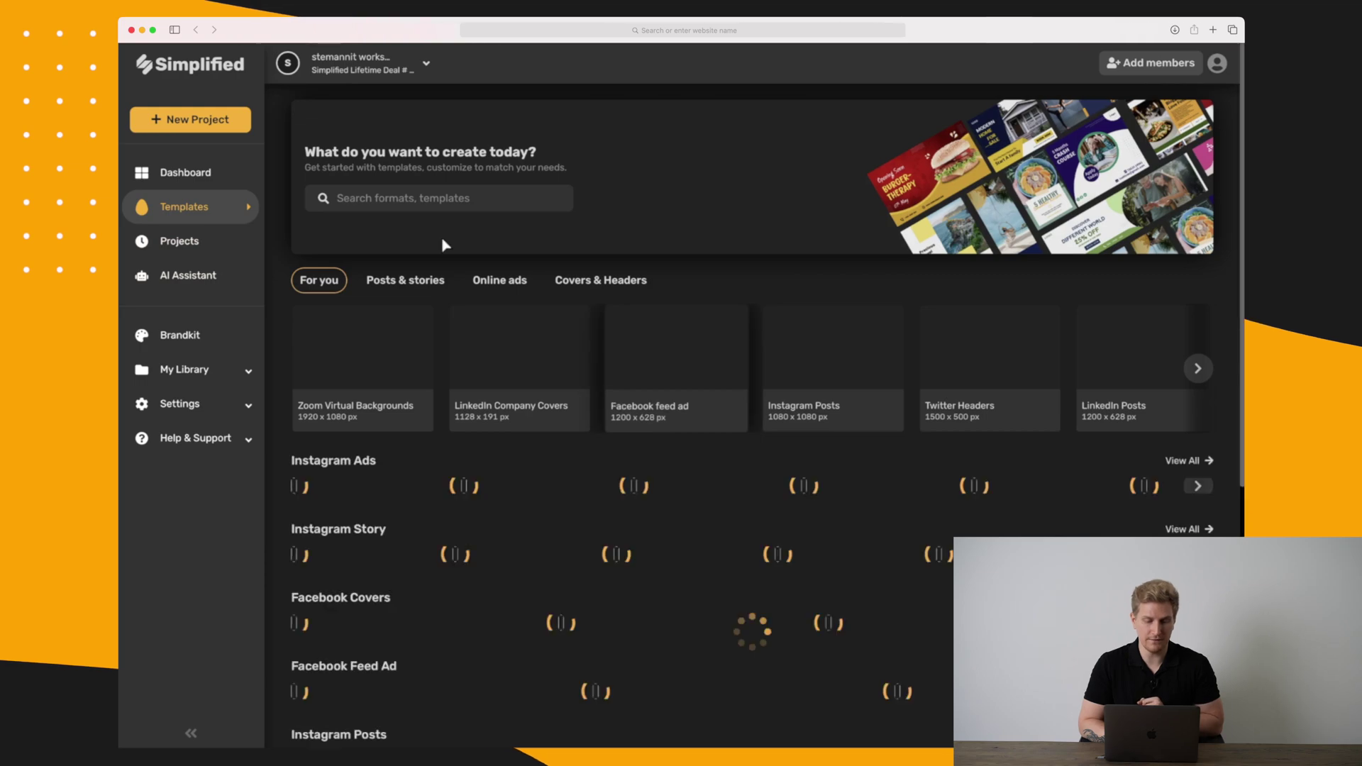
left_click(404, 200)
type("yout")
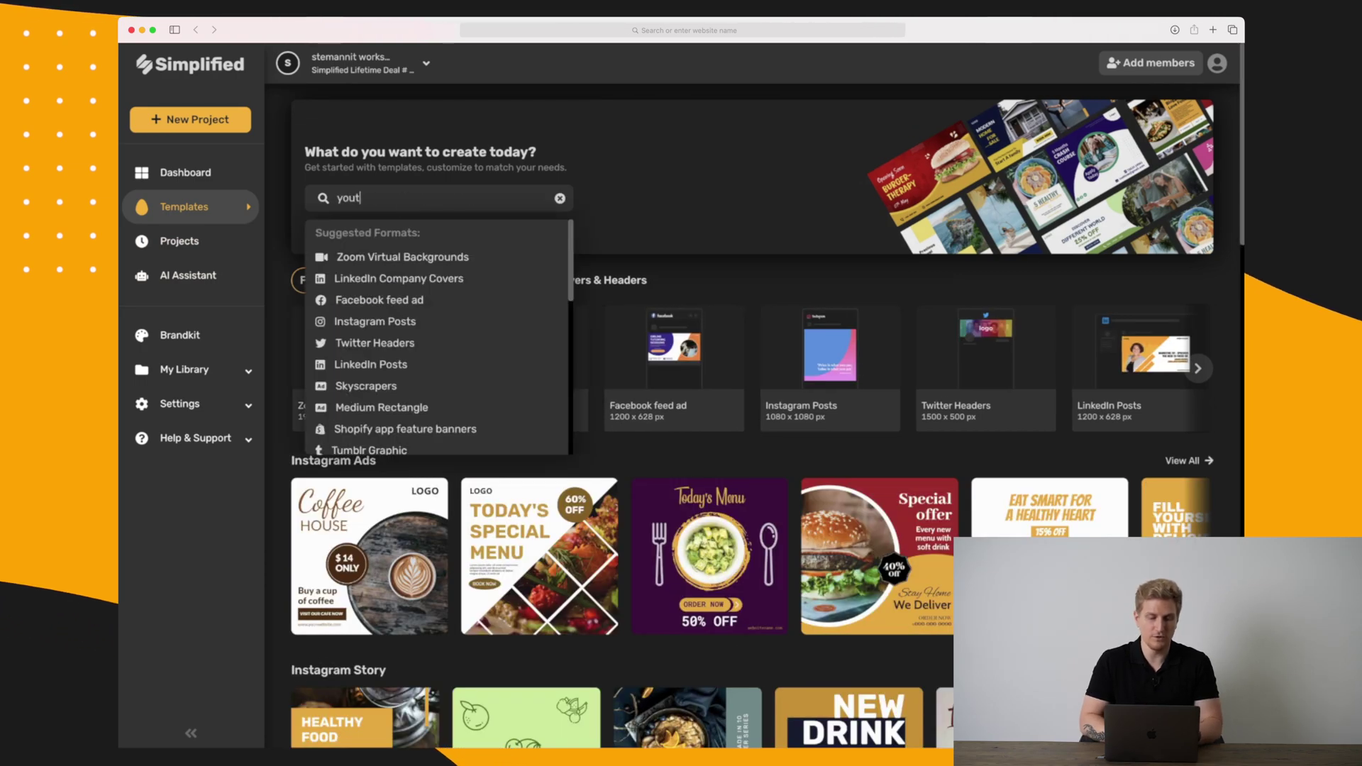
type("ube")
left_click(423, 316)
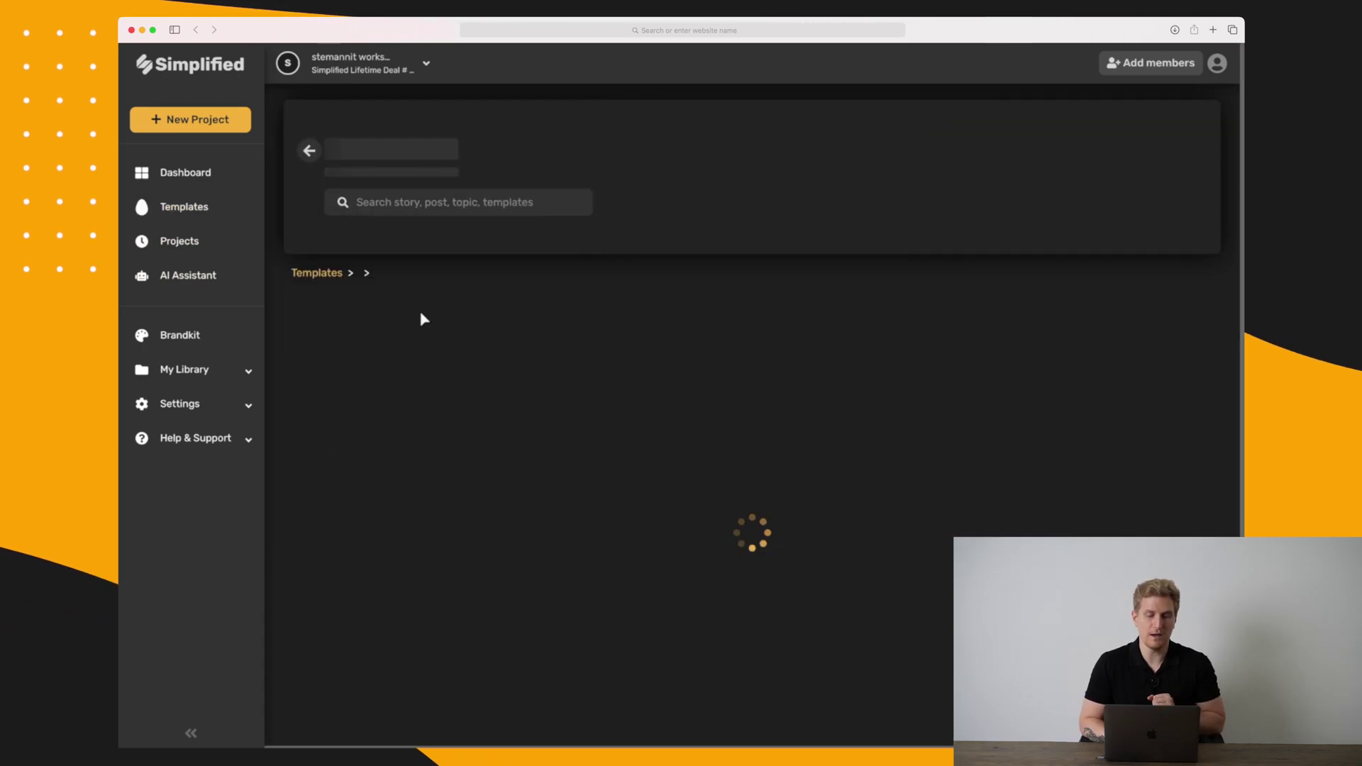
scroll(420, 317, "down", 5)
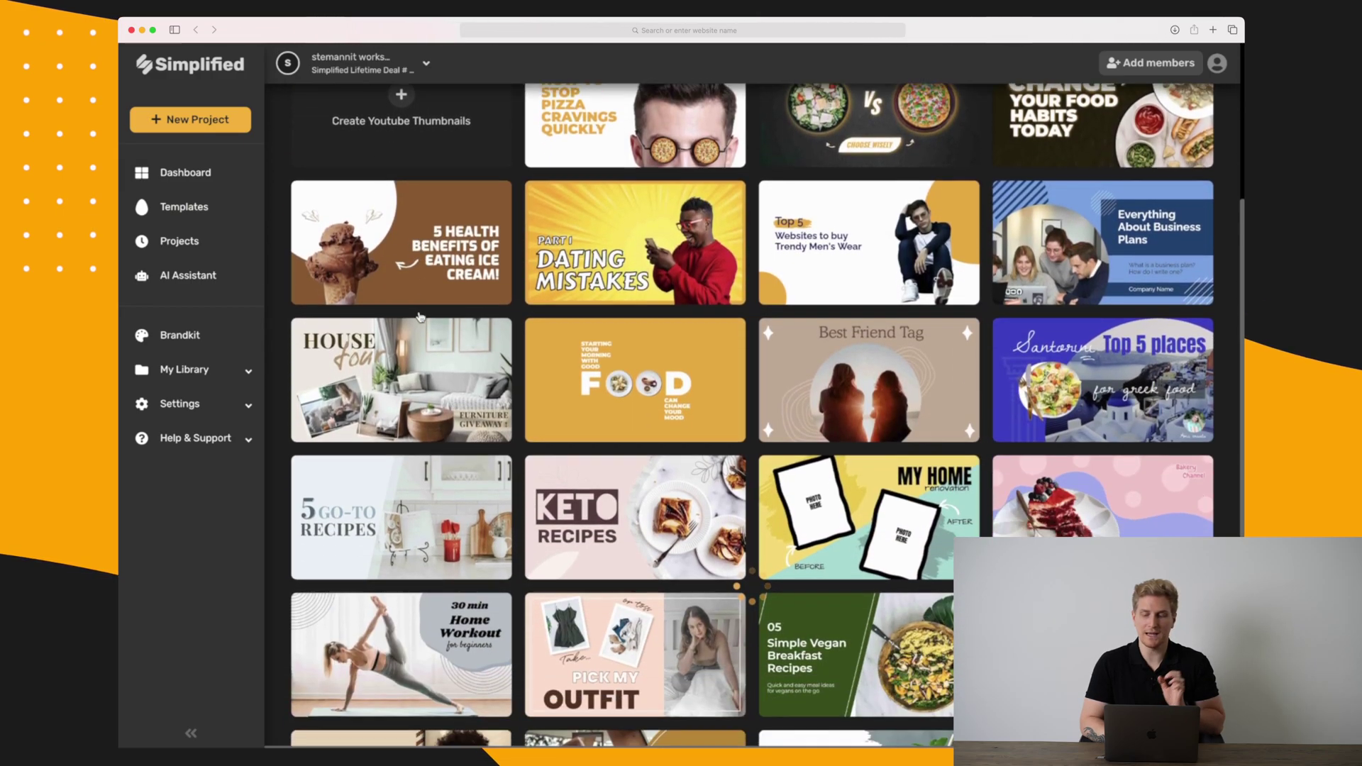
scroll(421, 317, "down", 10)
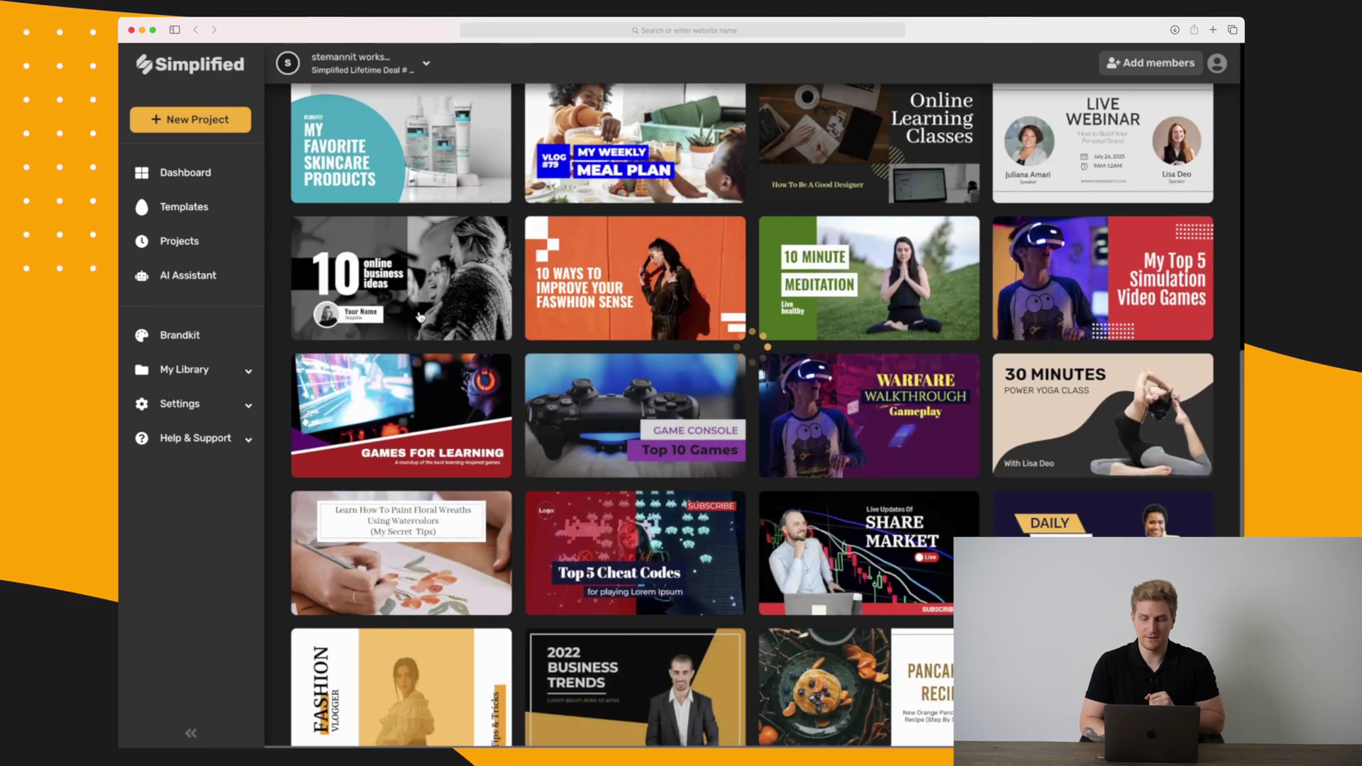
scroll(420, 317, "down", 10)
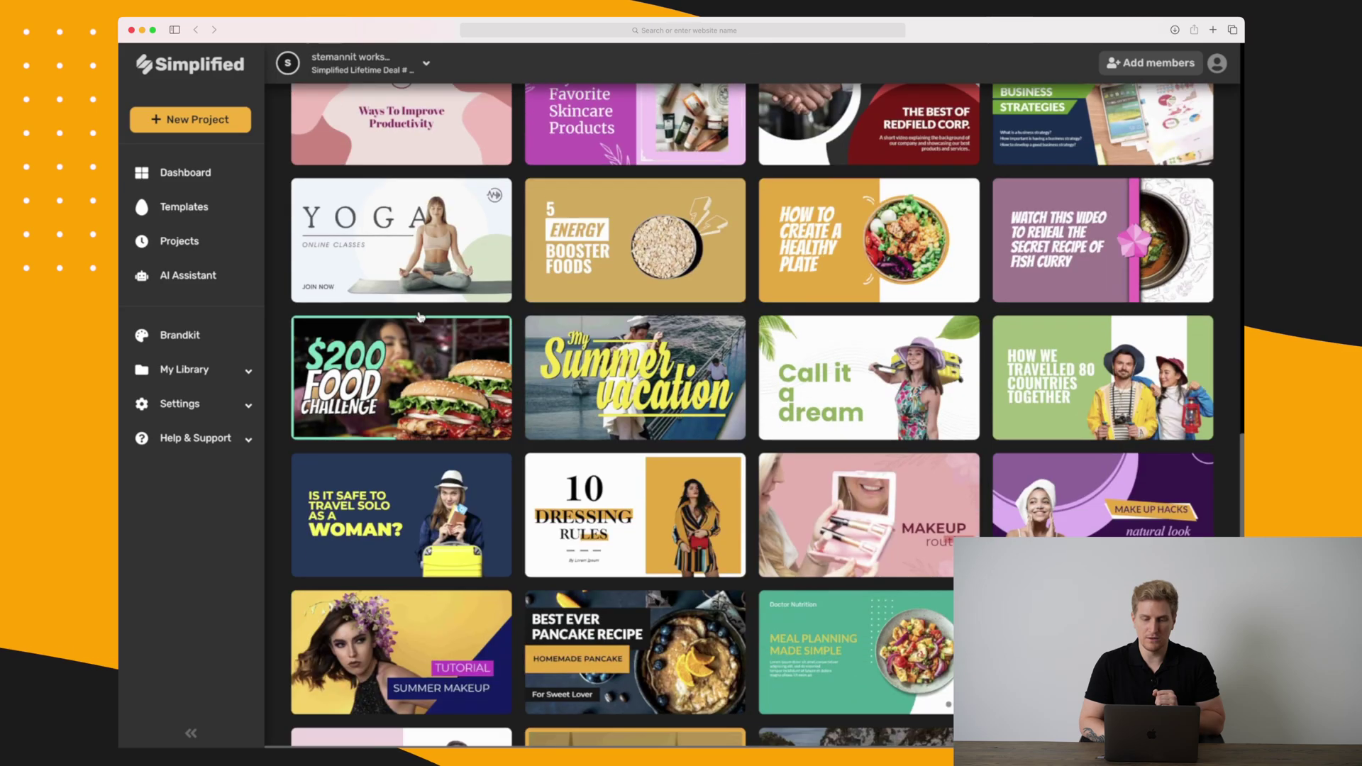
scroll(420, 317, "down", 2)
scroll(971, 357, "up", 7)
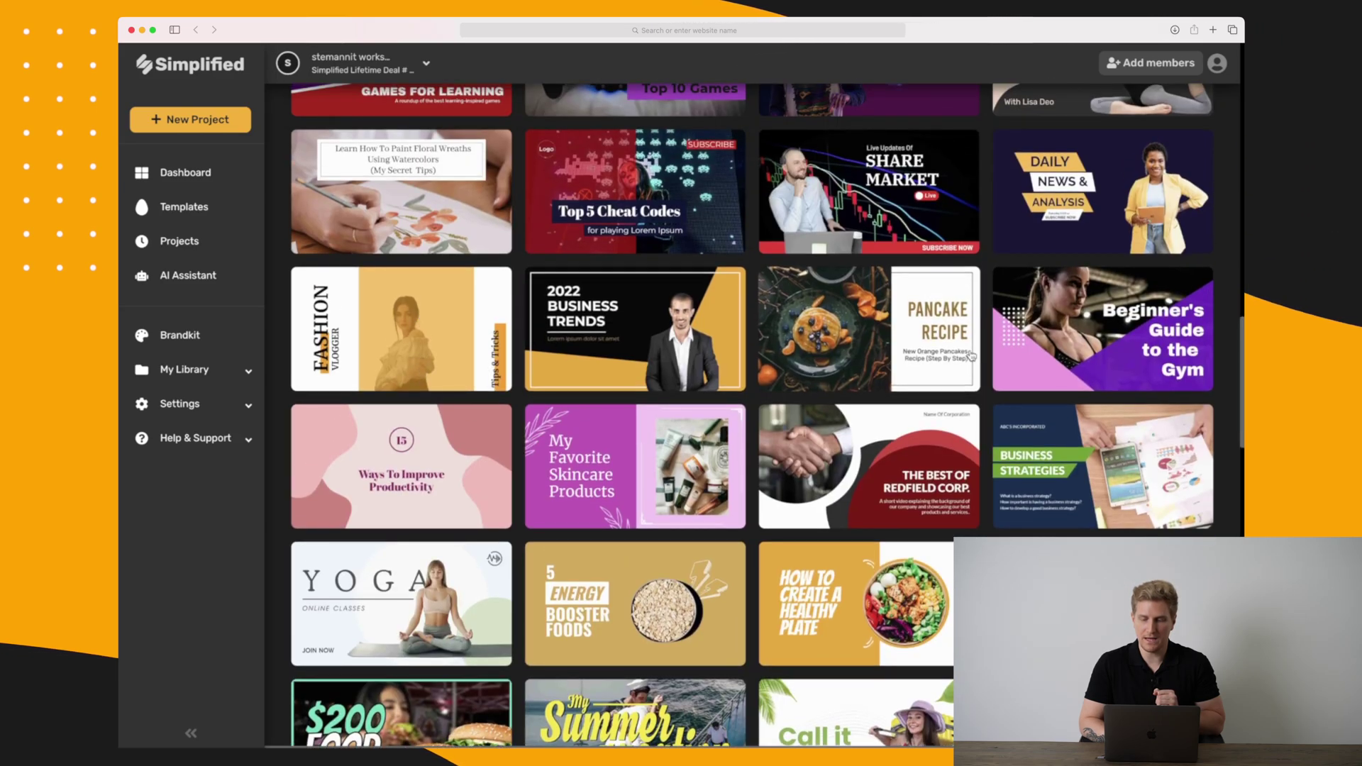
Step: Open the Beginner's Guide to the Gym template and paste the 'What Is Simplified?' review title over its headline
left_click(1101, 328)
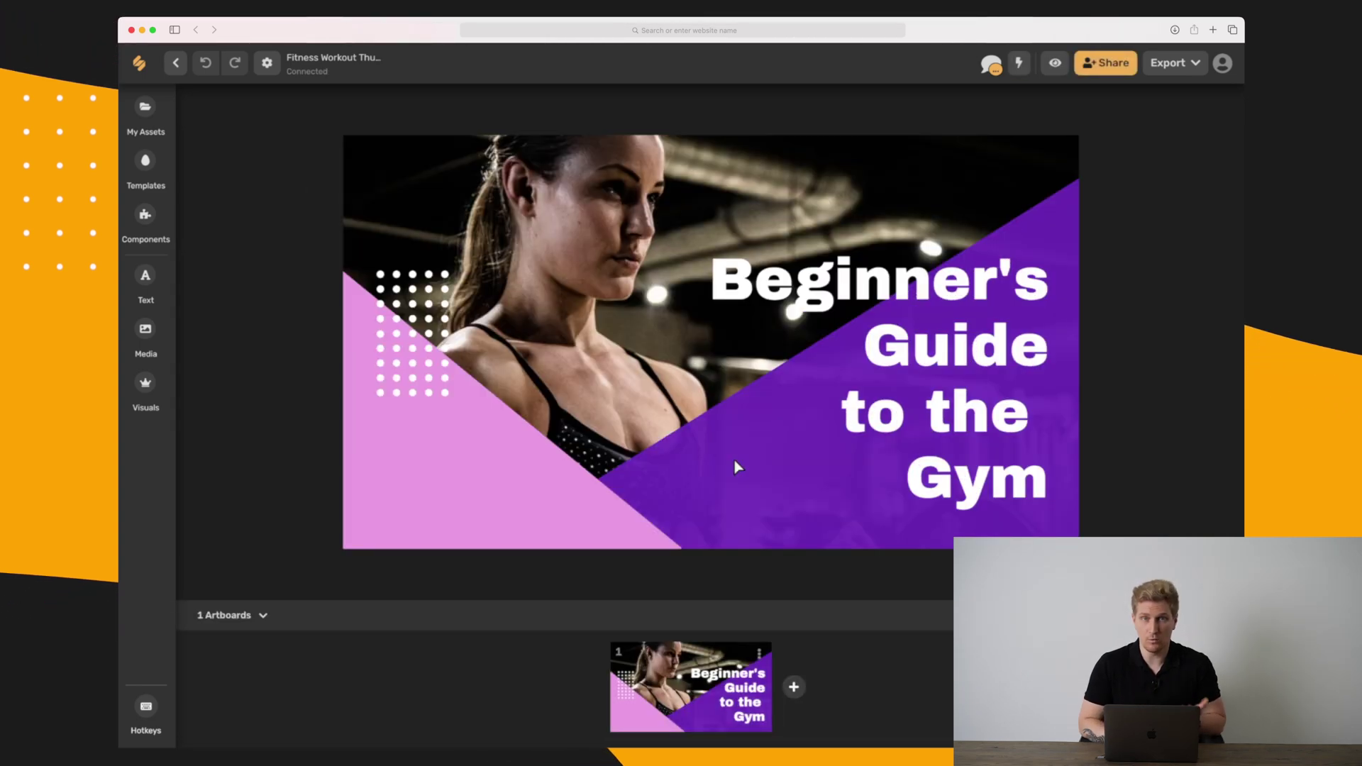
left_click(987, 302)
double_click(955, 292)
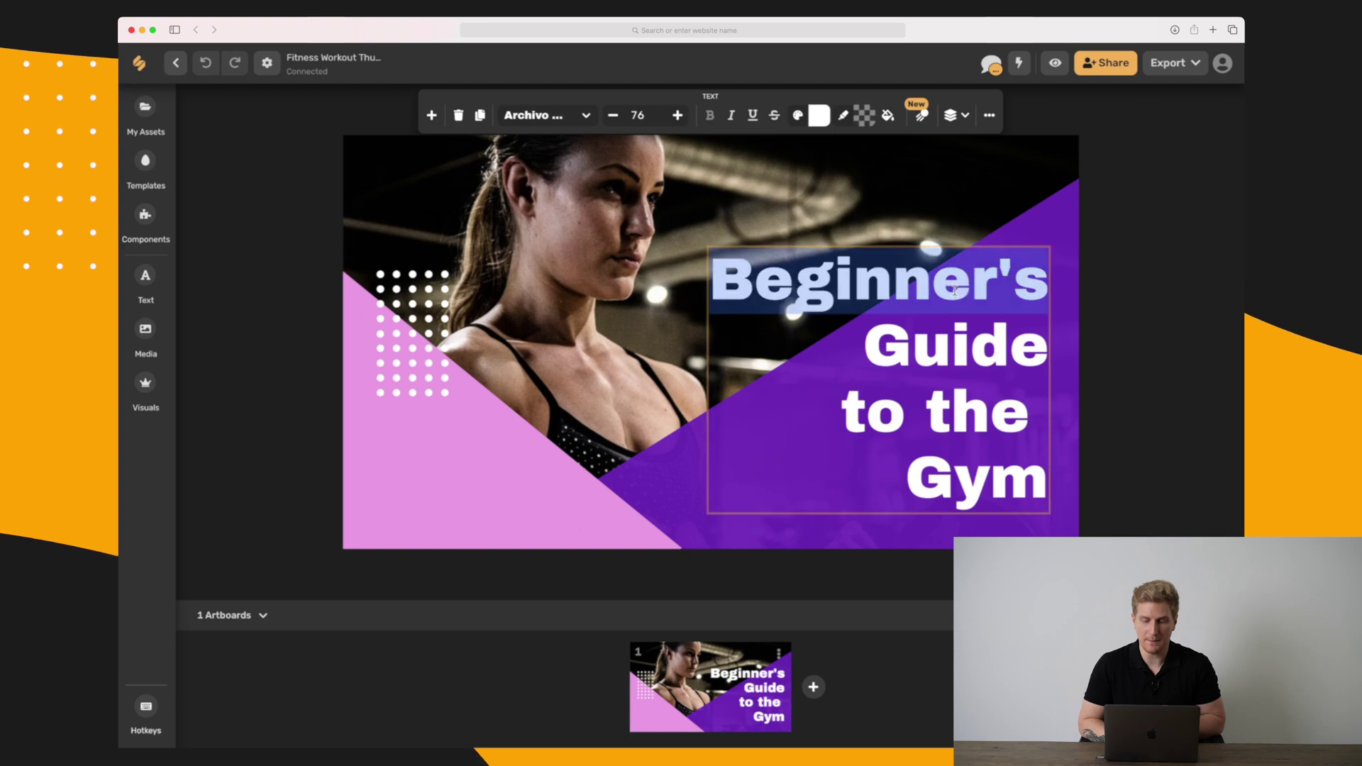
key("ctrl+a")
key("ctrl+v")
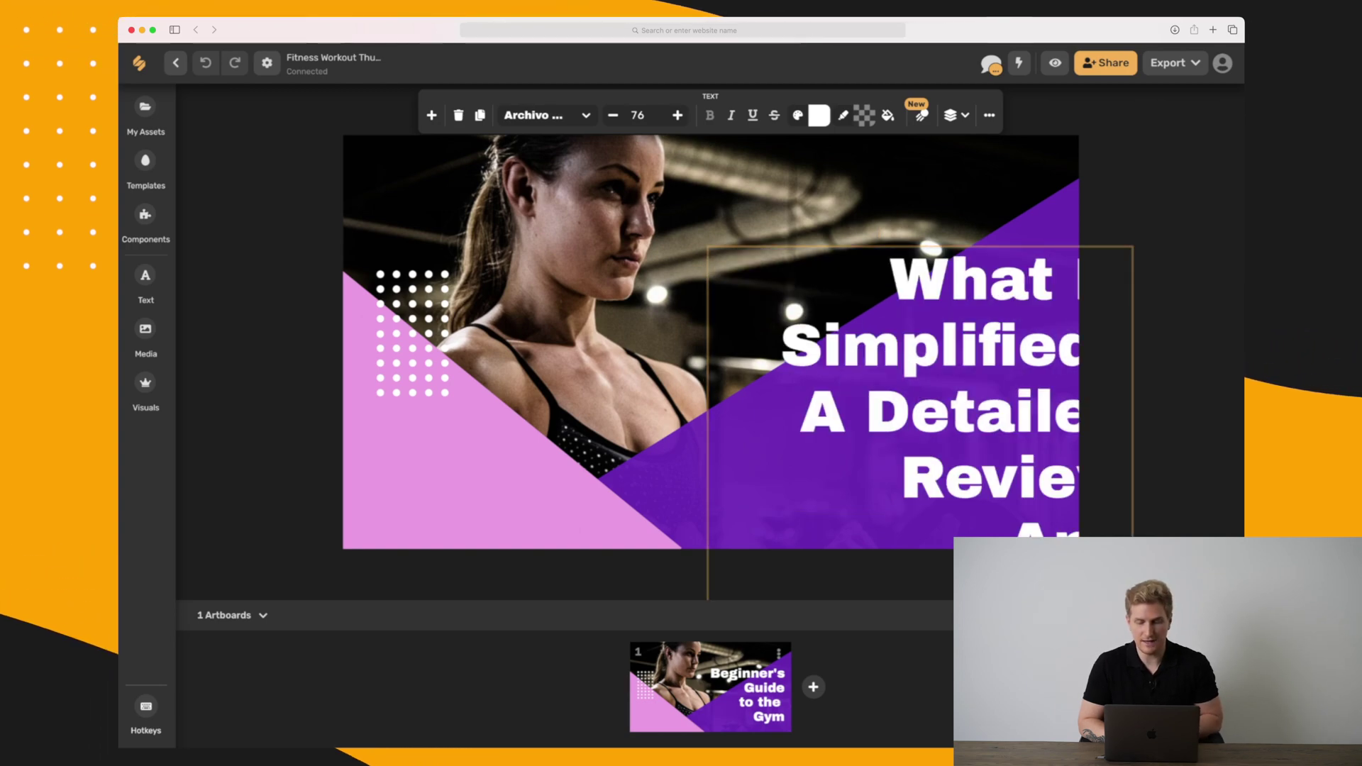
left_click_drag(945, 282, 890, 282)
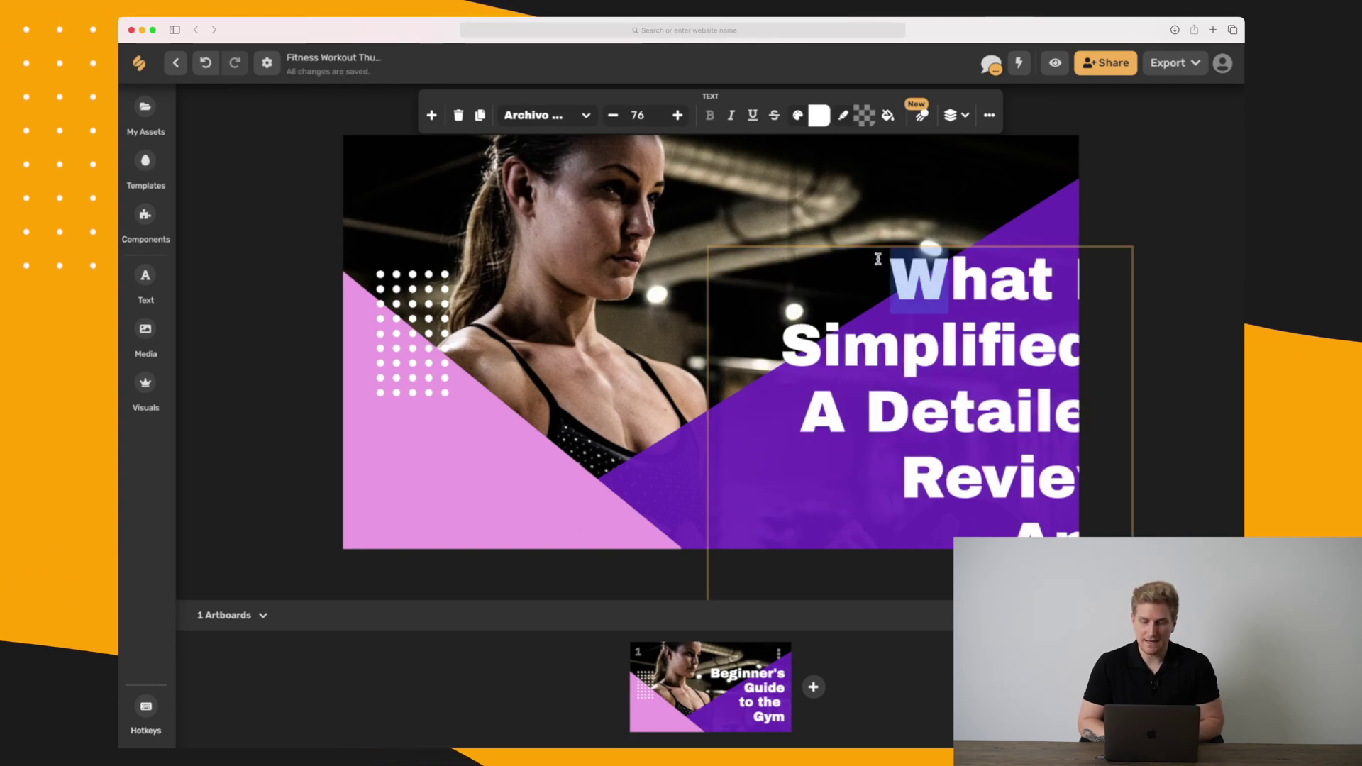
left_click(817, 249)
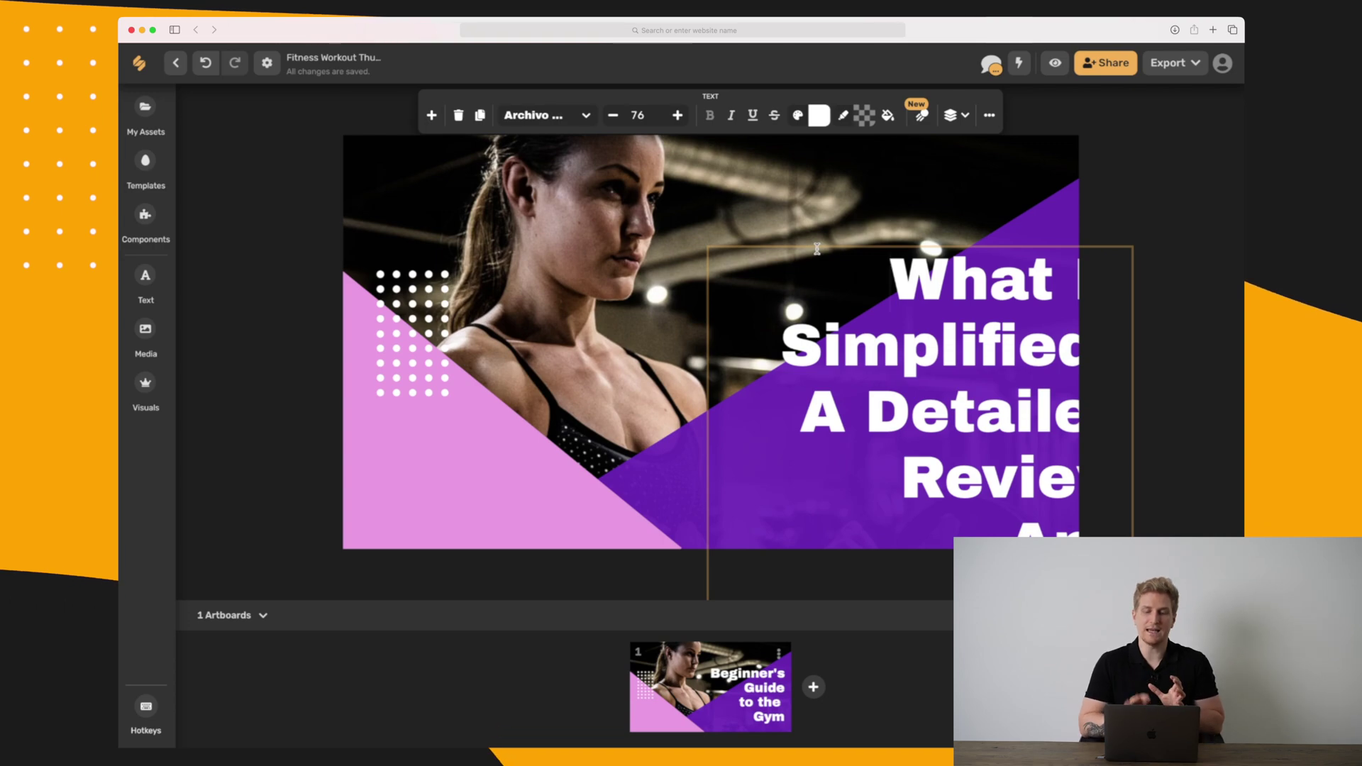
key("ctrl+a")
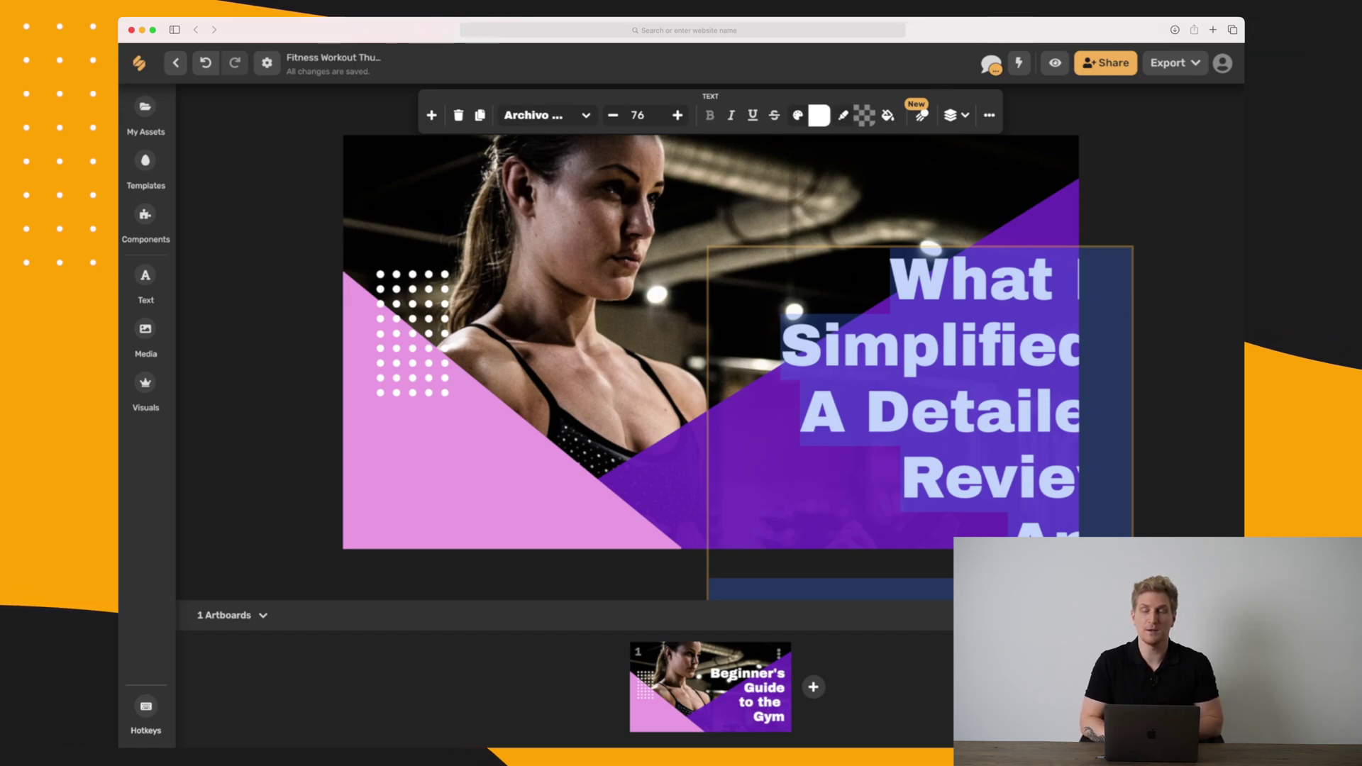
Step: Reduce the title's font size to 68 and move the title block further left
left_click(609, 116)
left_click(610, 116)
left_click(612, 116)
left_click(612, 117)
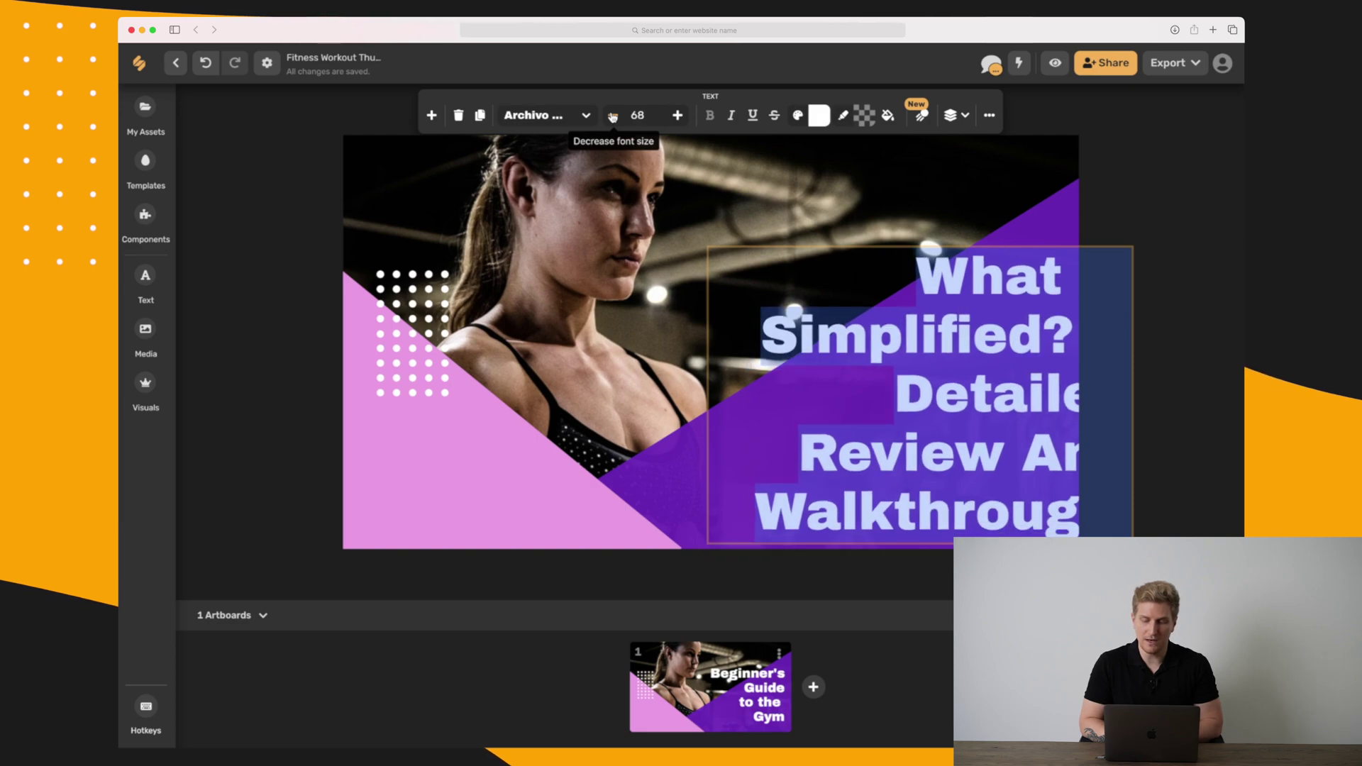
left_click(901, 338)
left_click(1060, 198)
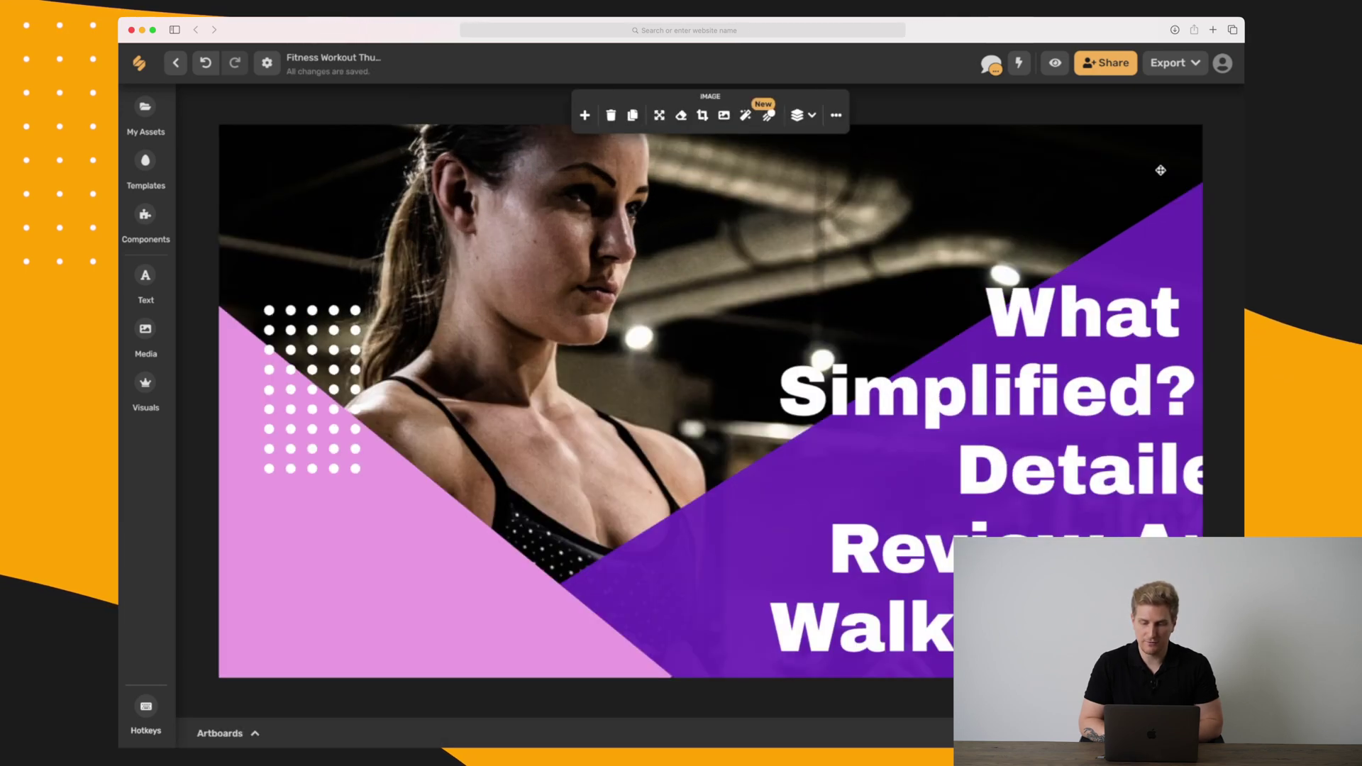
left_click_drag(1017, 384, 926, 373)
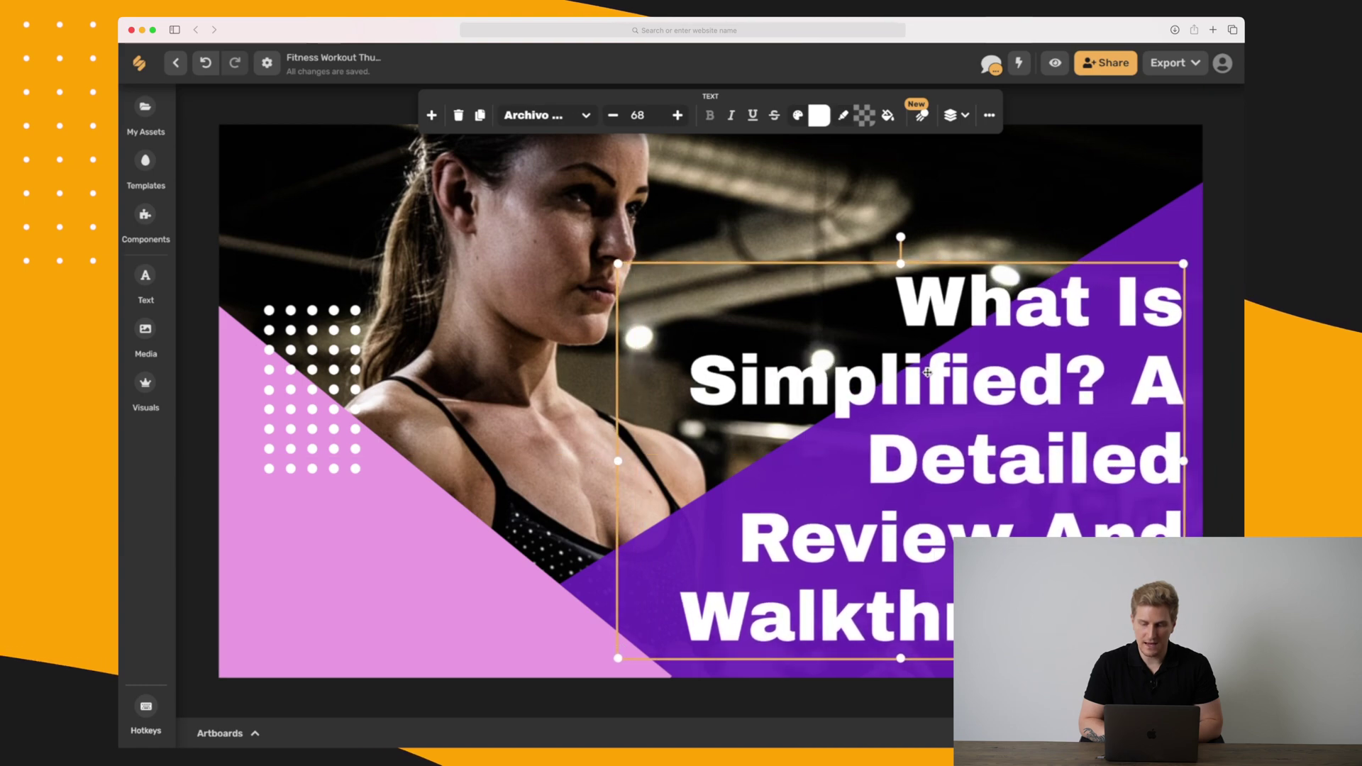
Step: Select the purple triangle, pink triangle, white dot grid and background gym photo in turn
left_click(1228, 183)
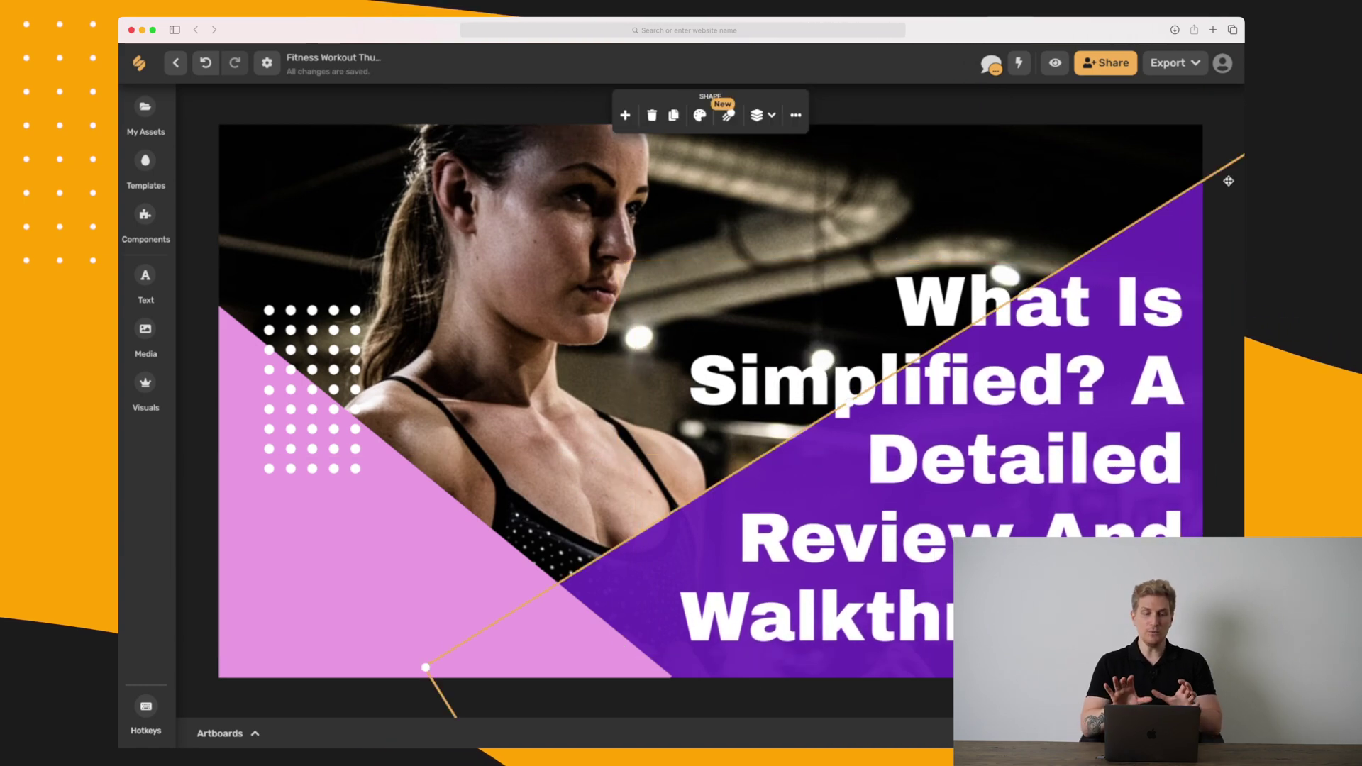
left_click_drag(724, 396, 219, 695)
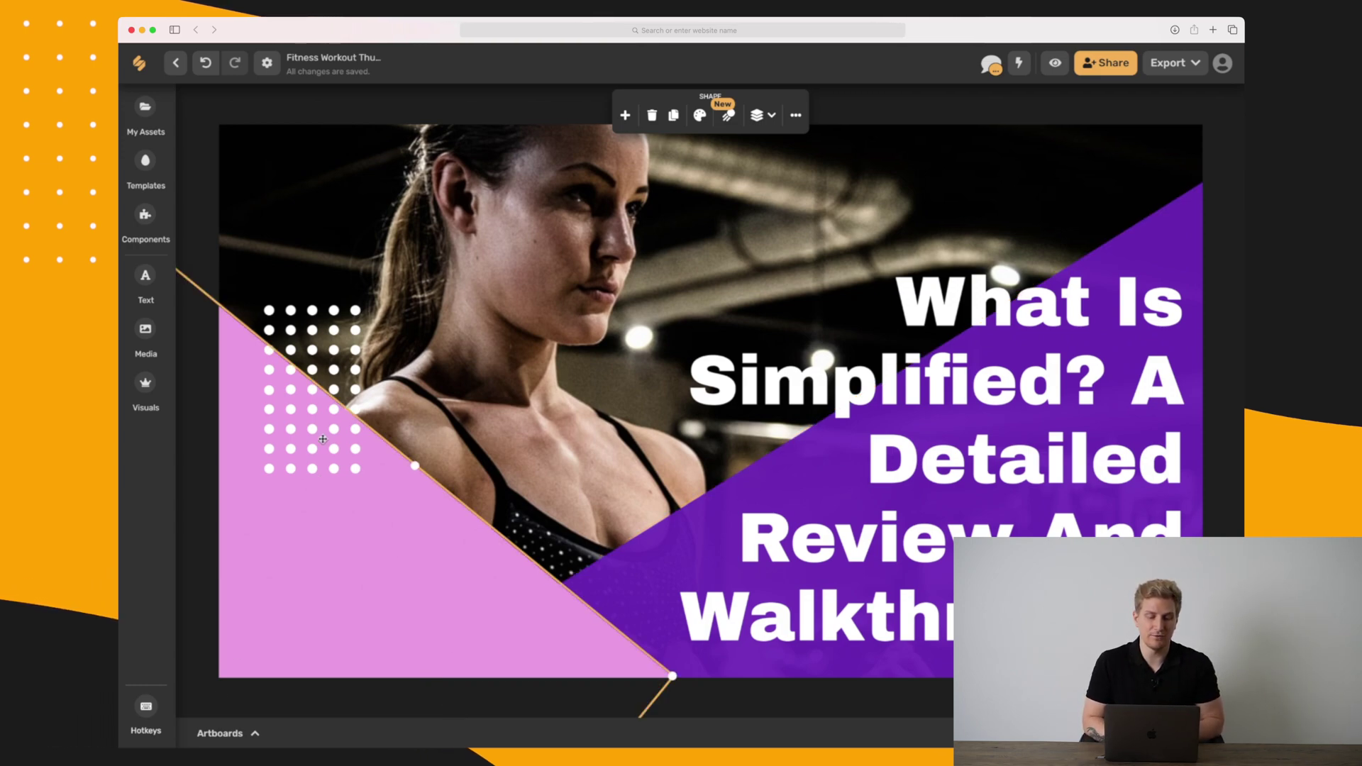
left_click(333, 333)
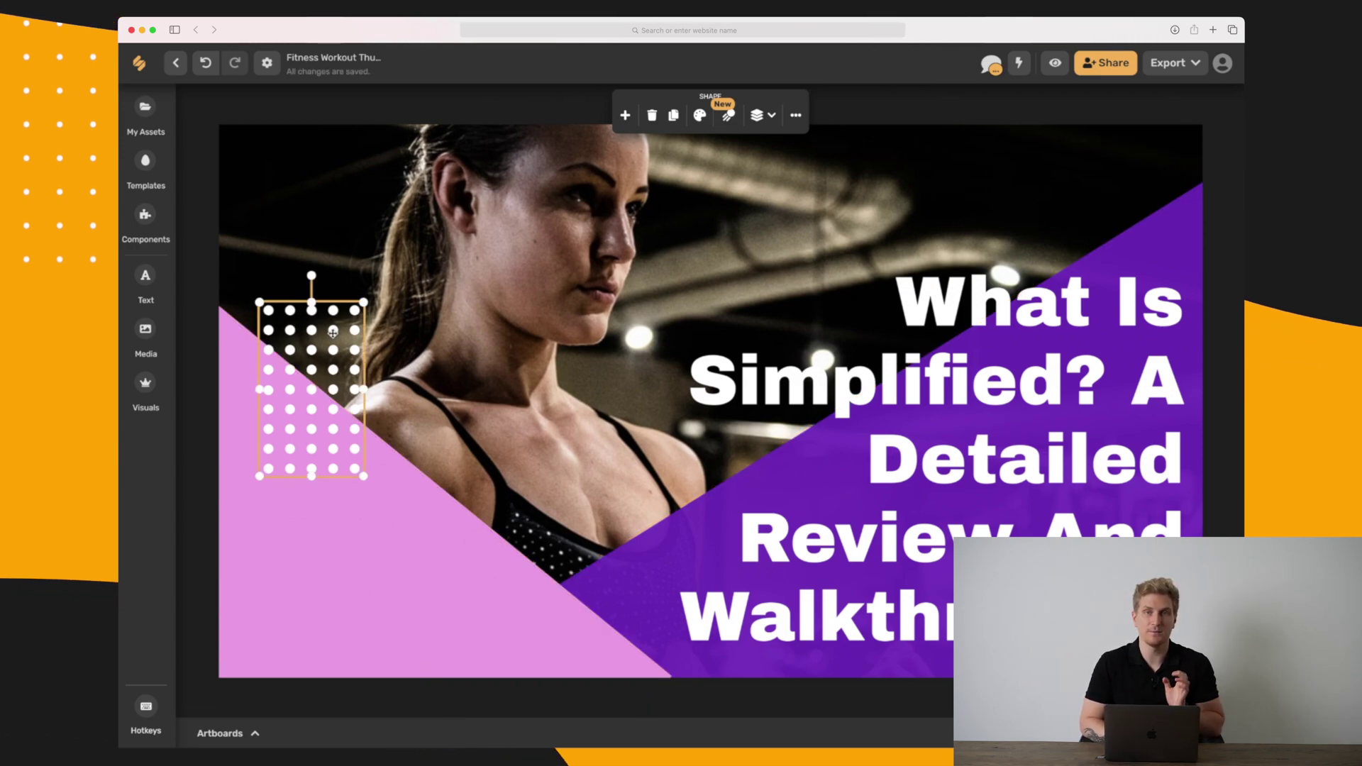
left_click(366, 539)
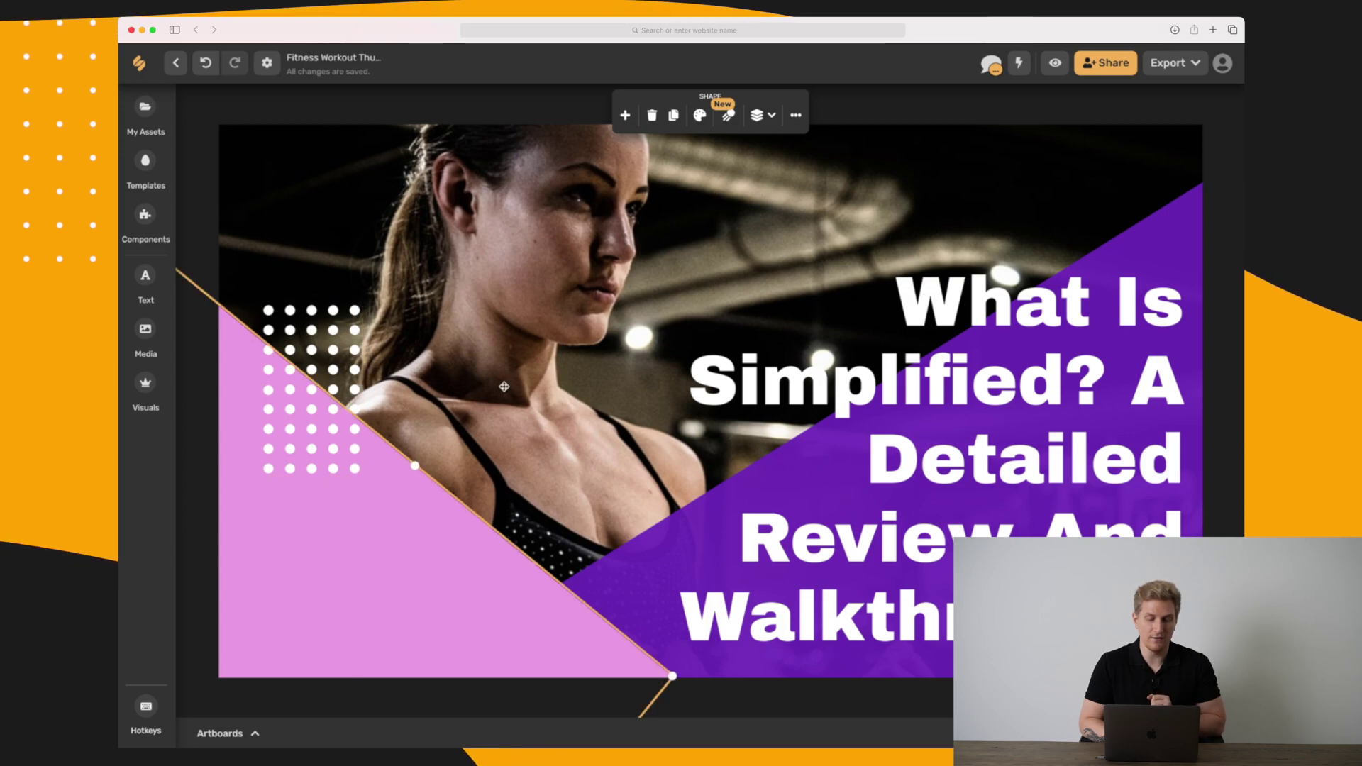
left_click(534, 320)
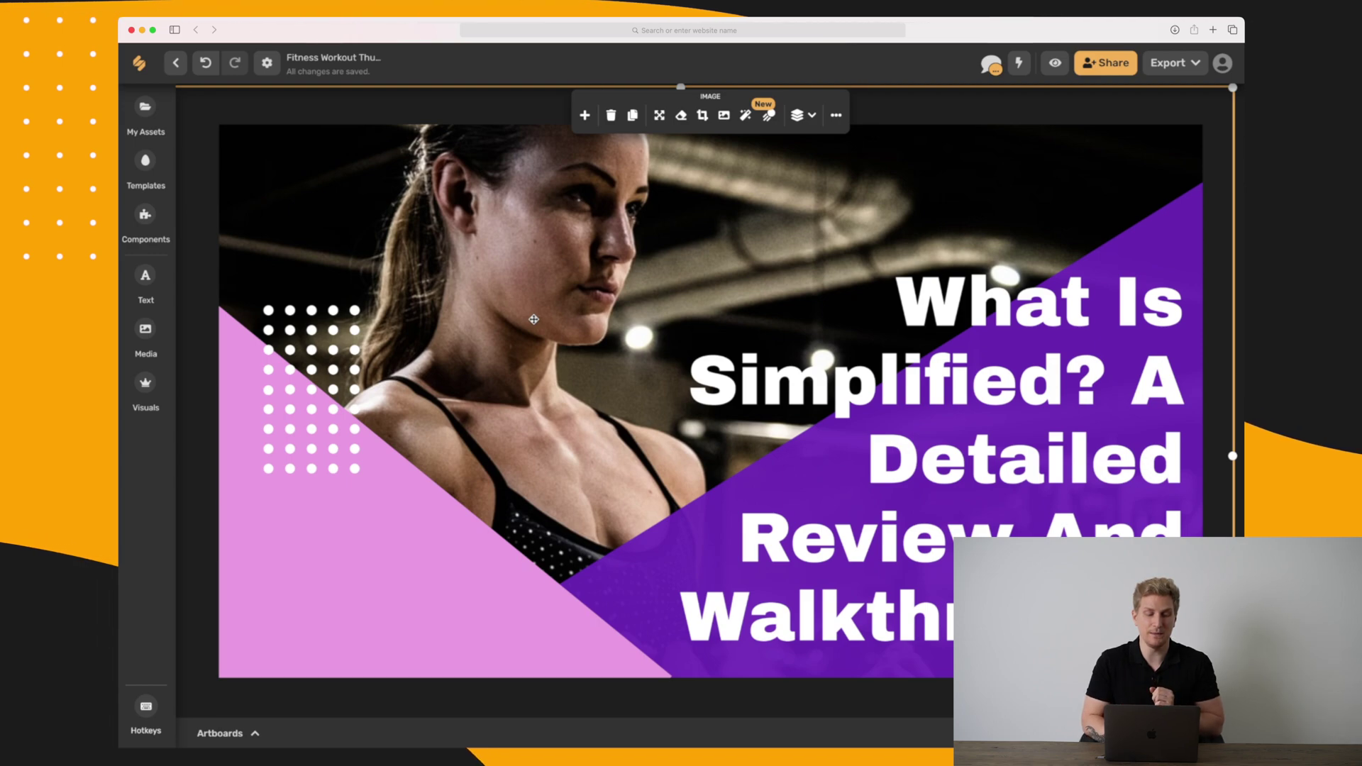
Step: Add the blue squares pattern from the Components library's Patterns onto the thumbnail
left_click(145, 162)
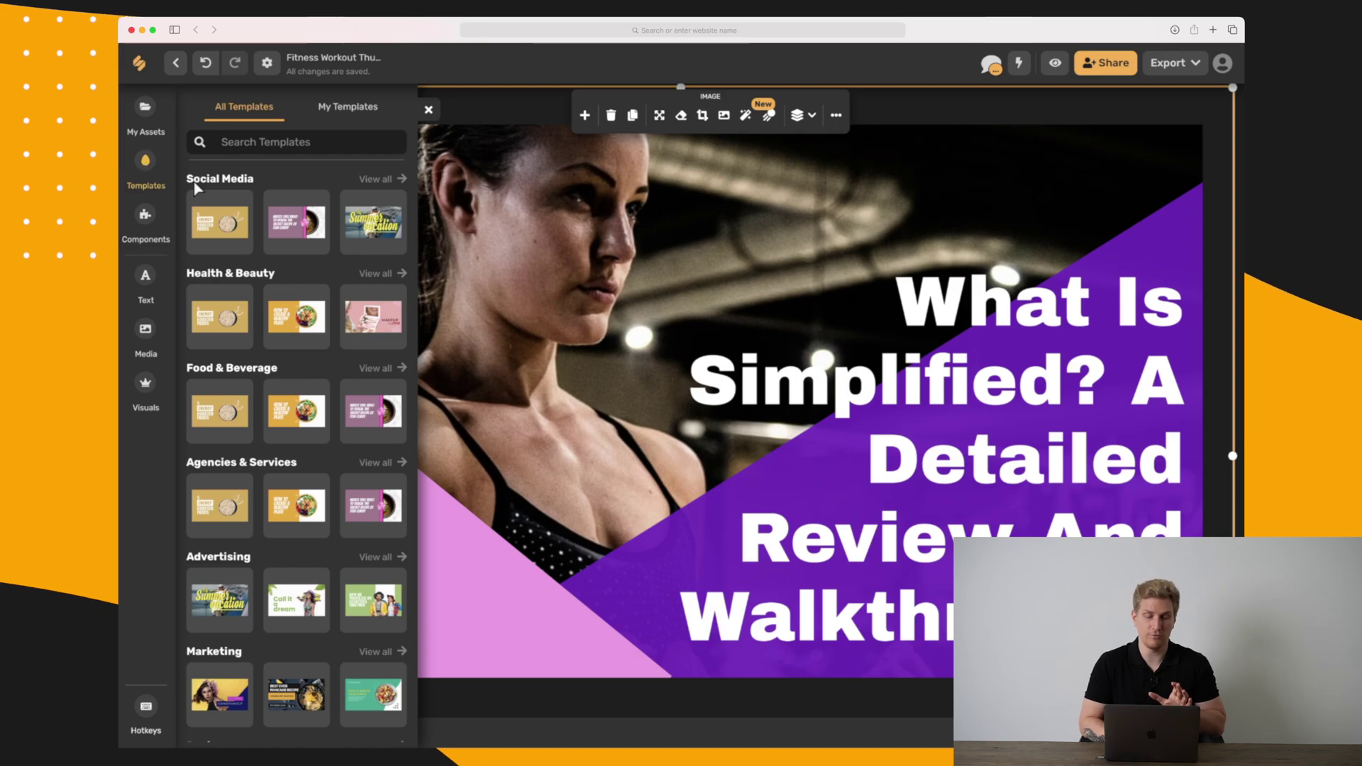
left_click(149, 228)
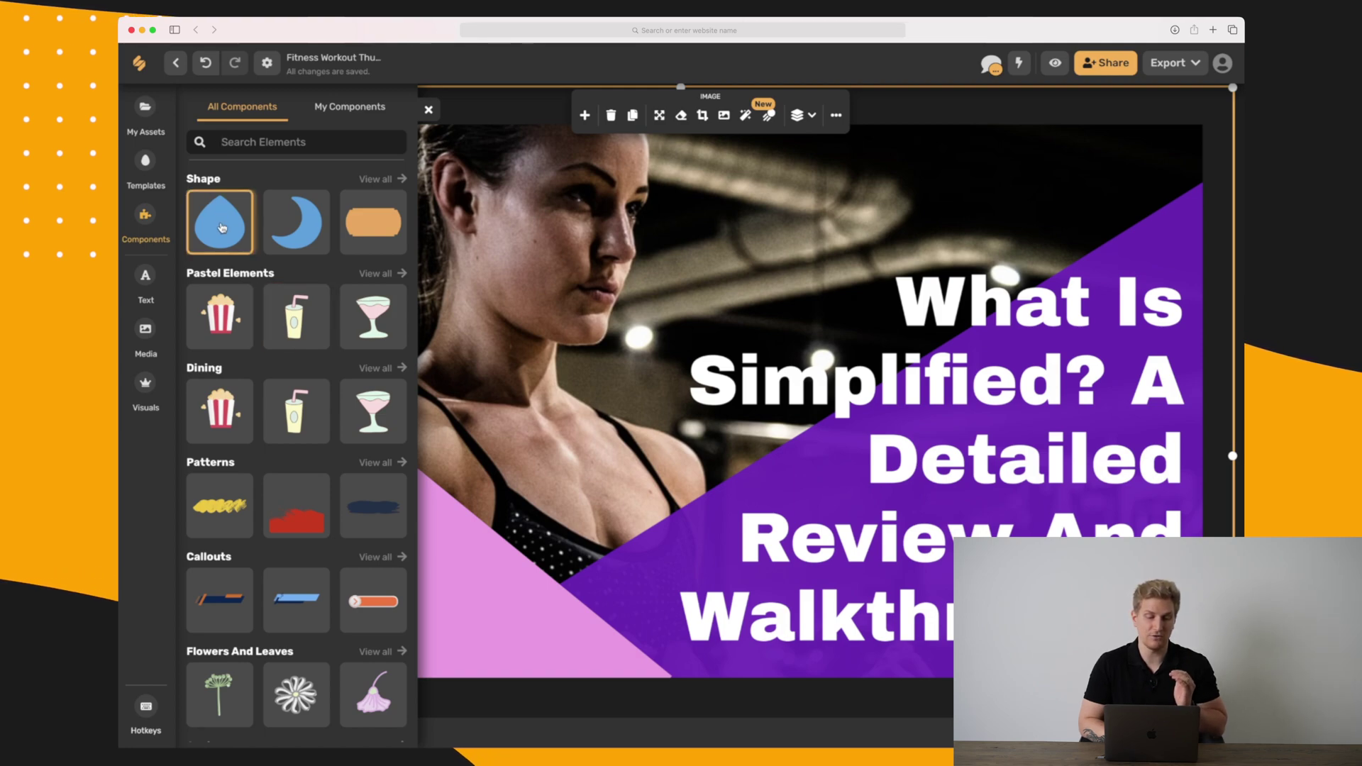
scroll(229, 297, "down", 1)
scroll(249, 373, "right", 3)
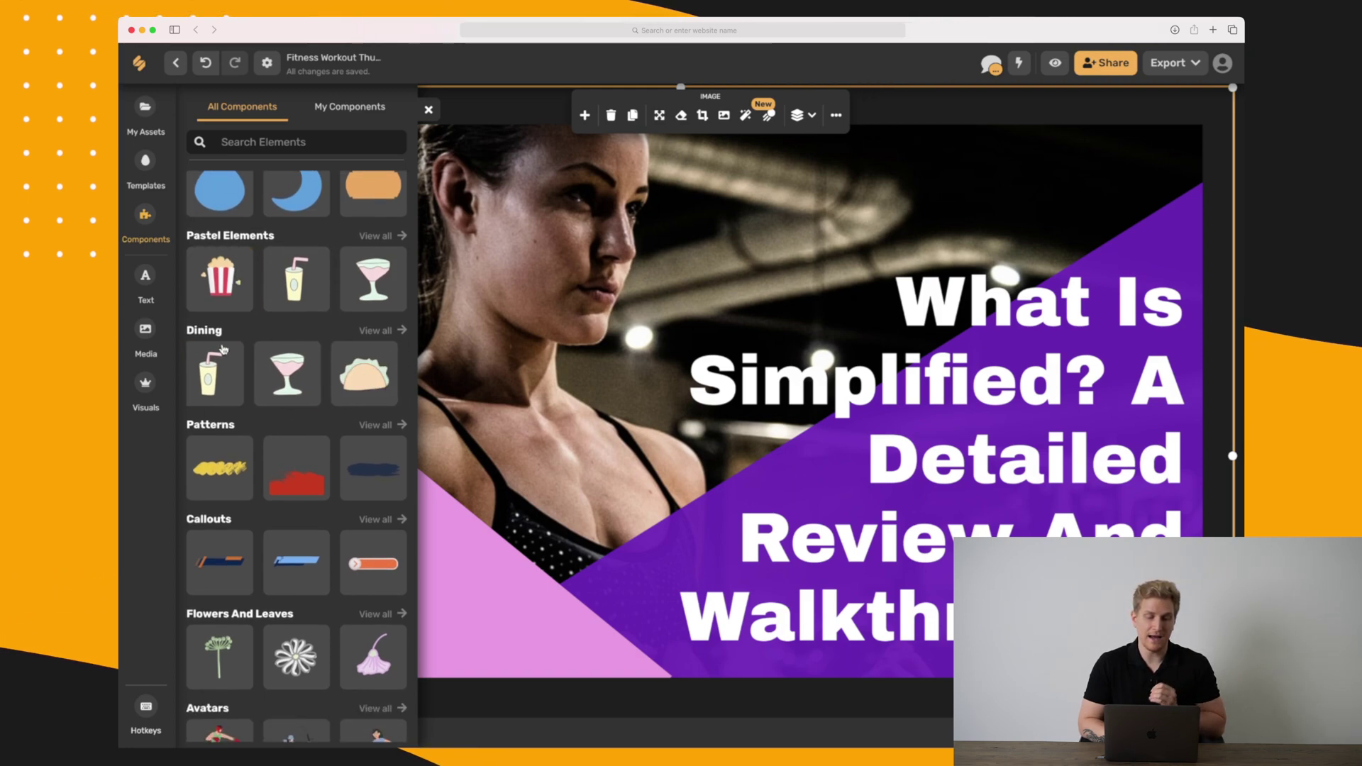
scroll(273, 468, "right", 3)
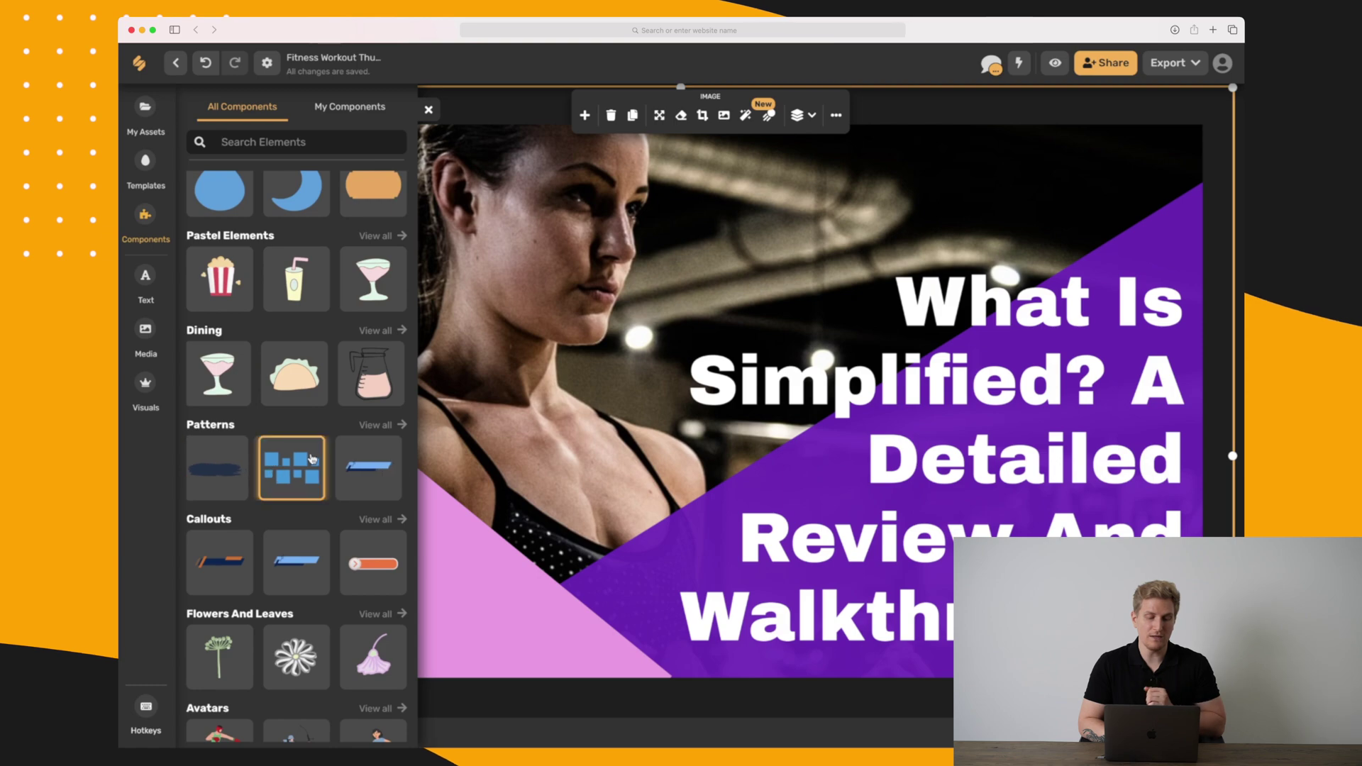
left_click(306, 470)
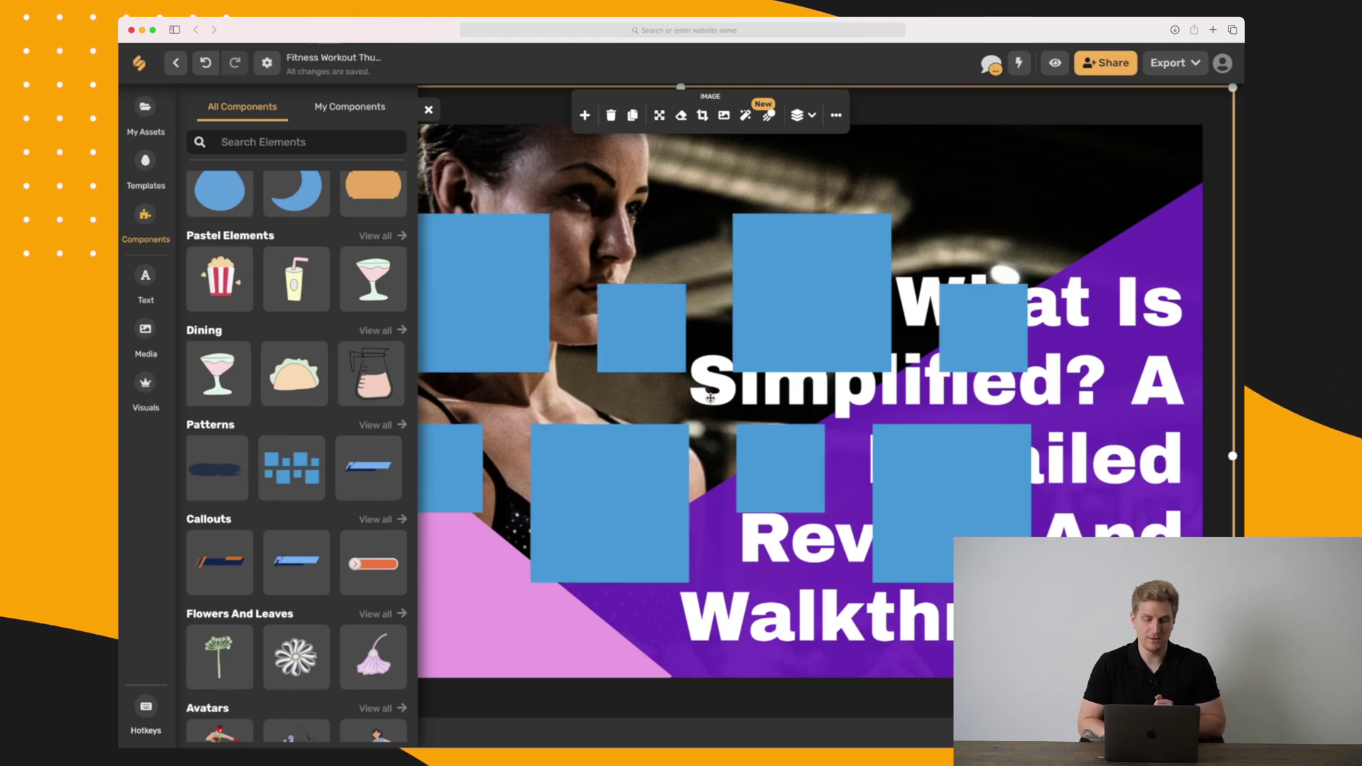
Step: Shrink the squares pattern and nudge it into the pink bottom-left corner, clear of the headline
left_click(826, 237)
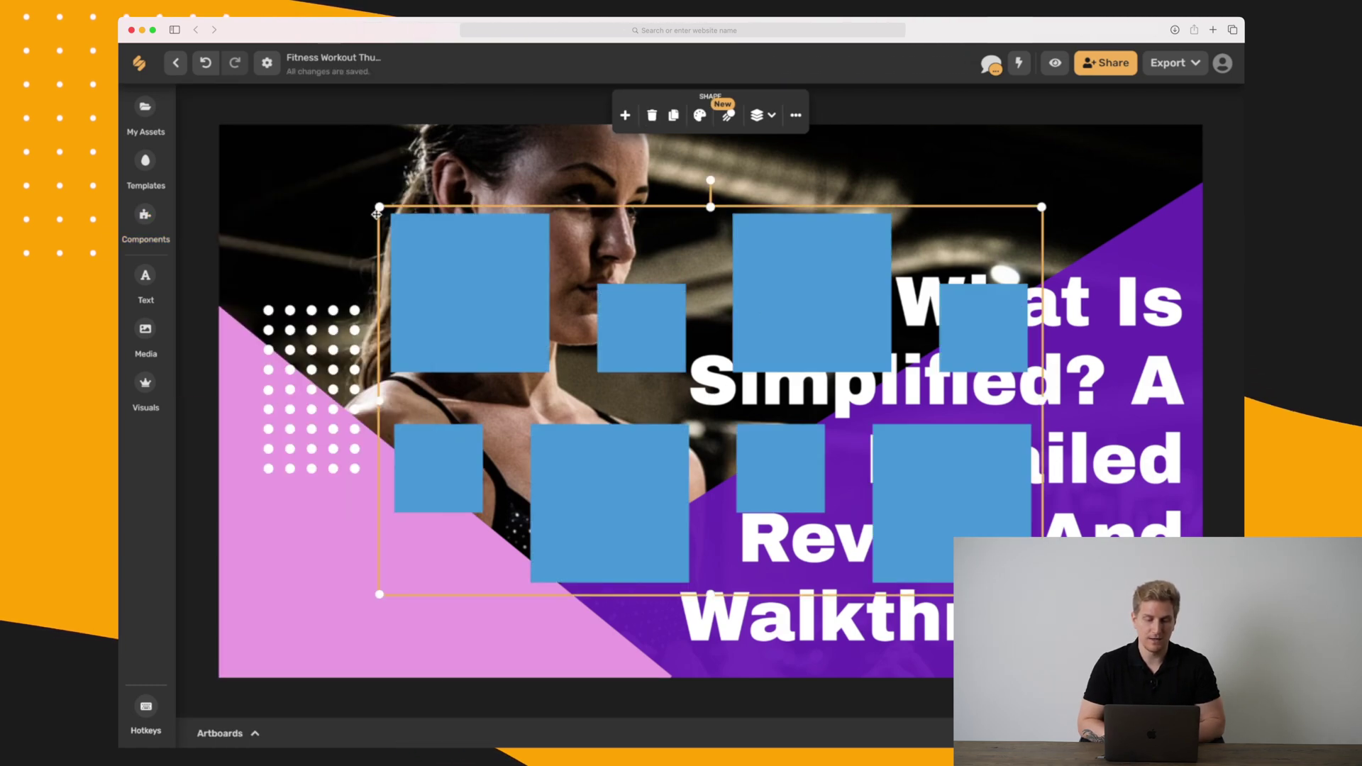
left_click_drag(382, 205, 778, 420)
left_click_drag(809, 488, 314, 560)
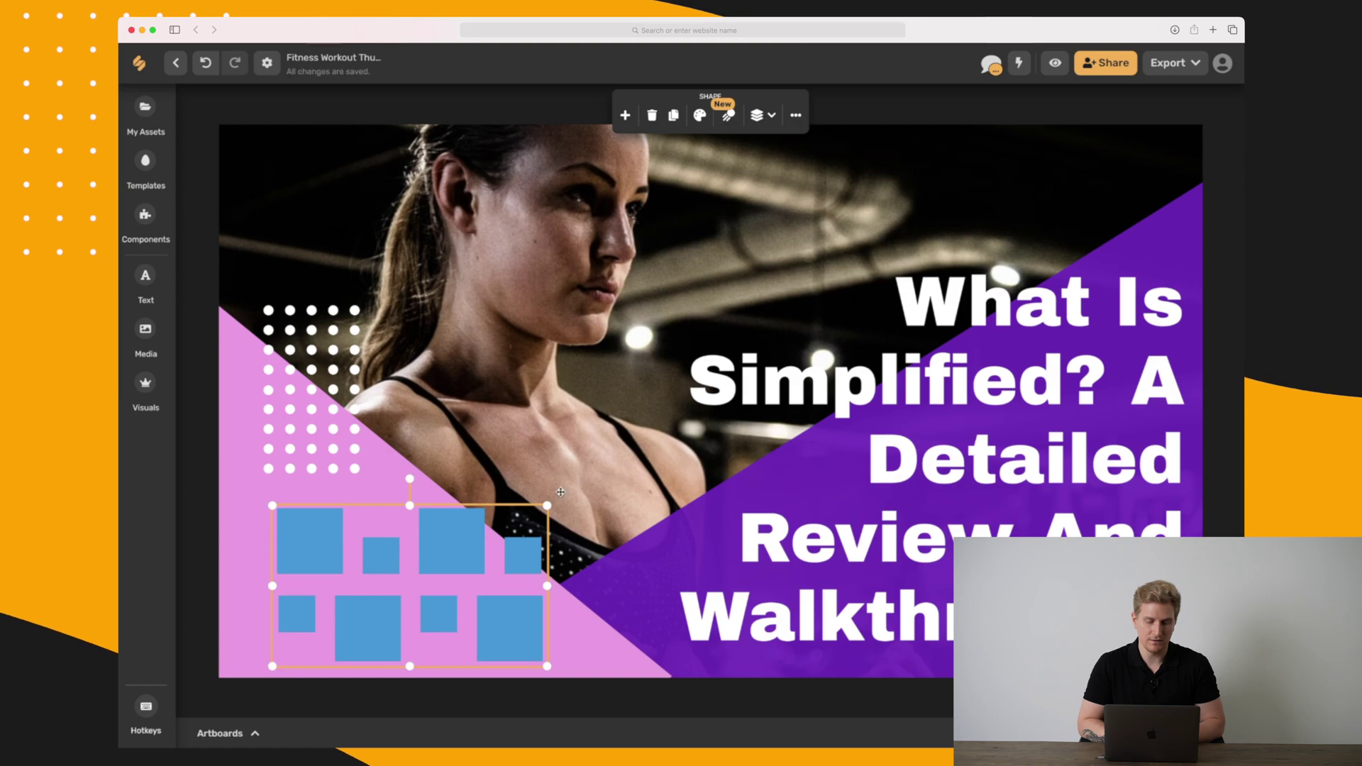
left_click_drag(547, 505, 490, 536)
left_click_drag(383, 596, 391, 578)
left_click(204, 476)
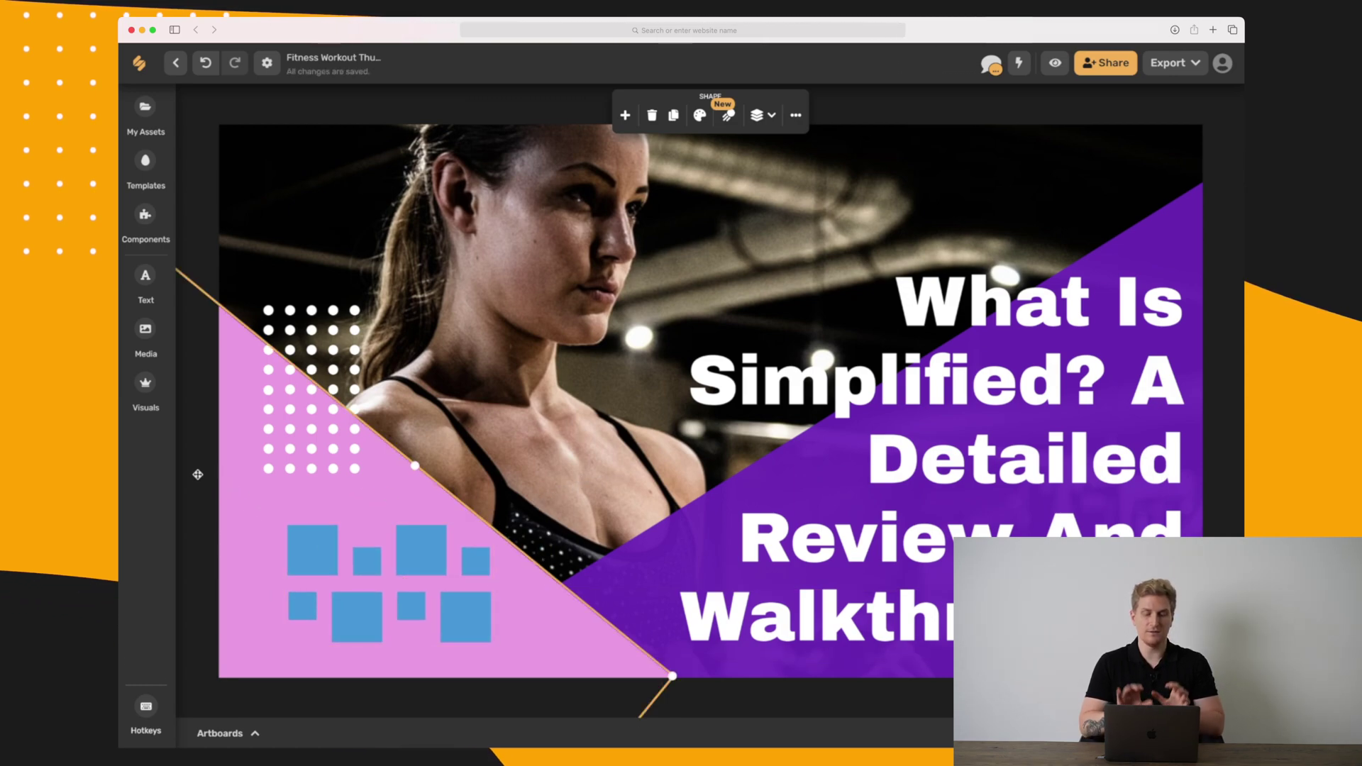
left_click(406, 552)
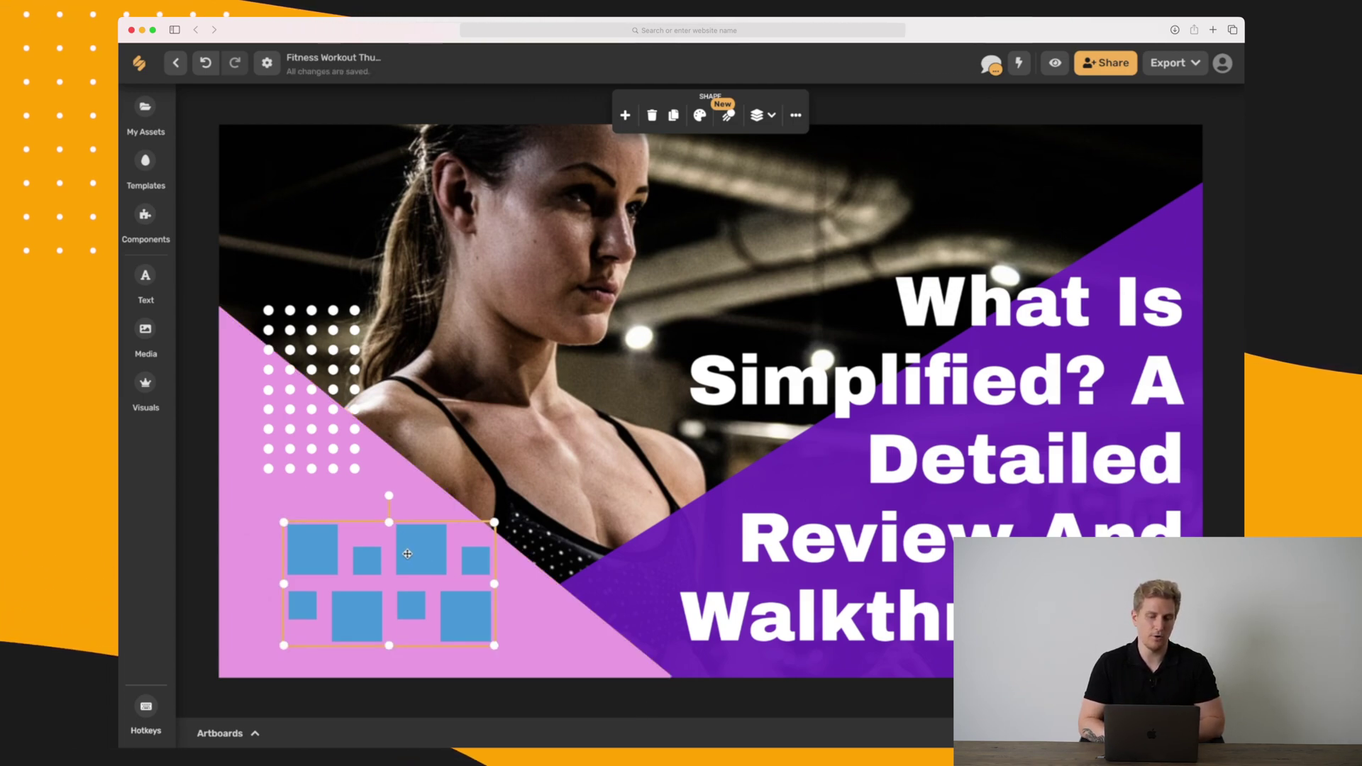
Step: Recolour the squares pattern in the colour picker from navy to a brighter blue-violet indigo
left_click(699, 121)
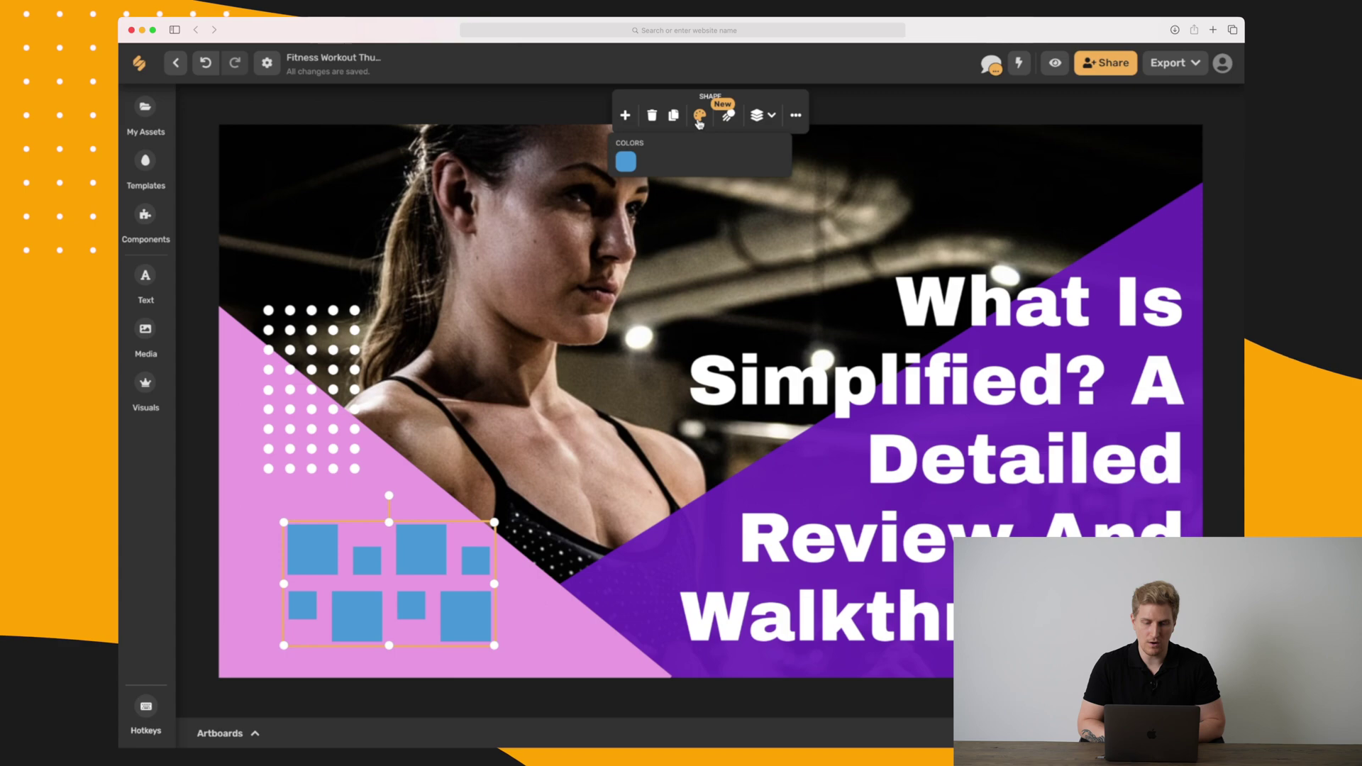
left_click(627, 163)
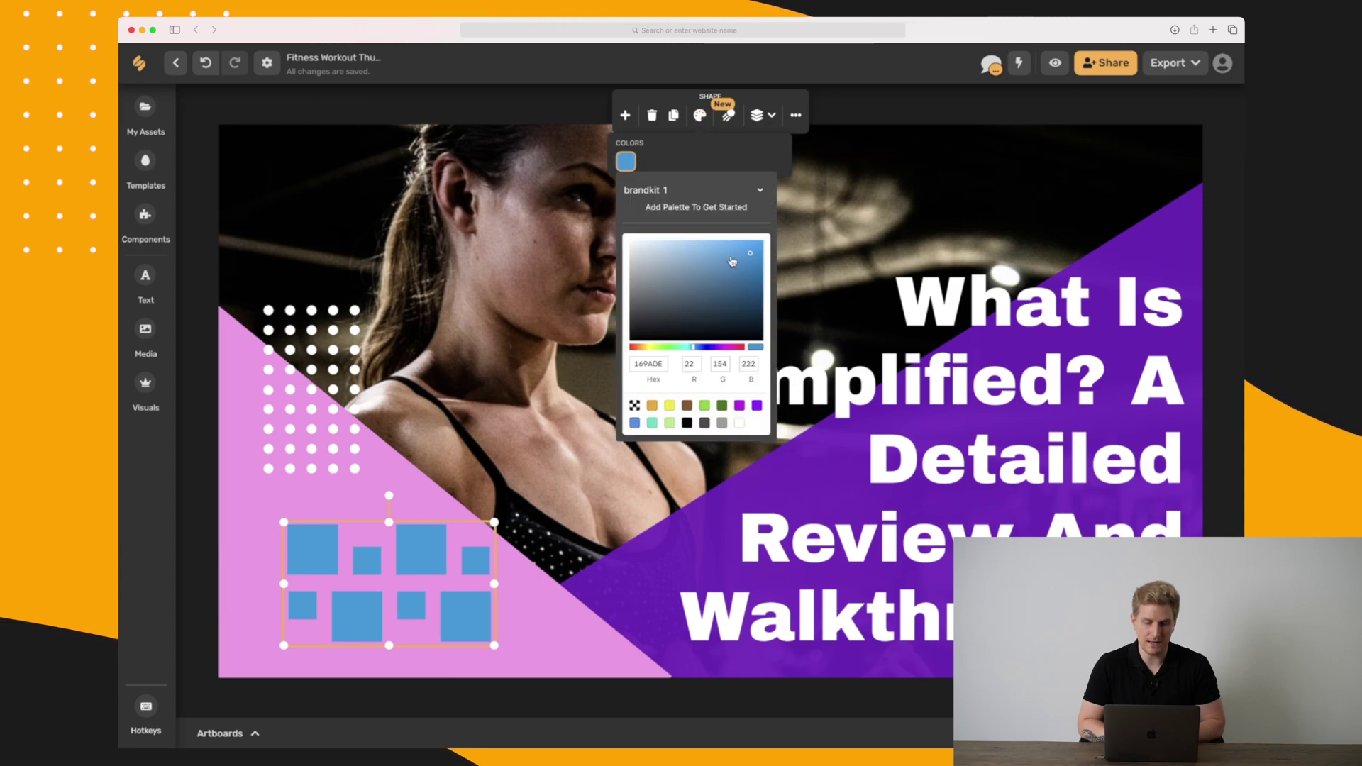
left_click(706, 347)
left_click(723, 284)
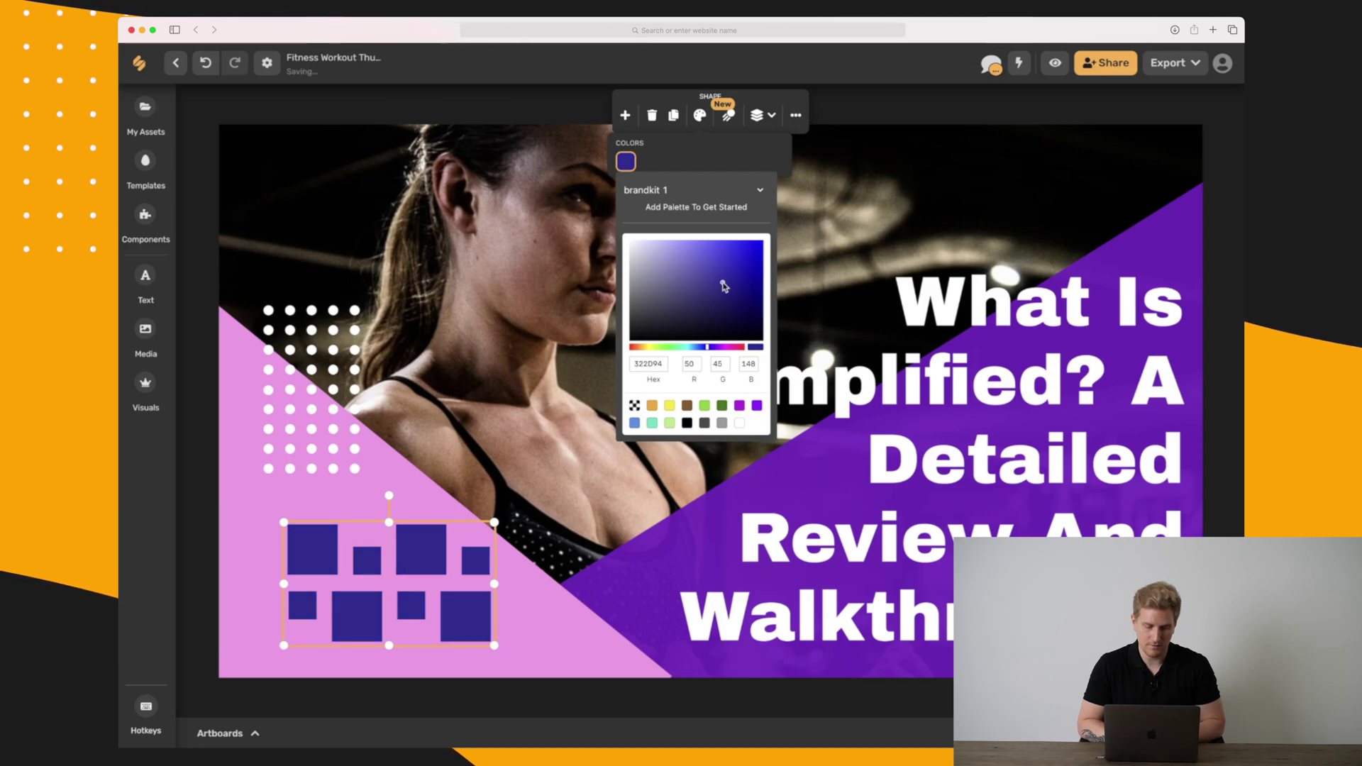
left_click_drag(723, 284, 721, 262)
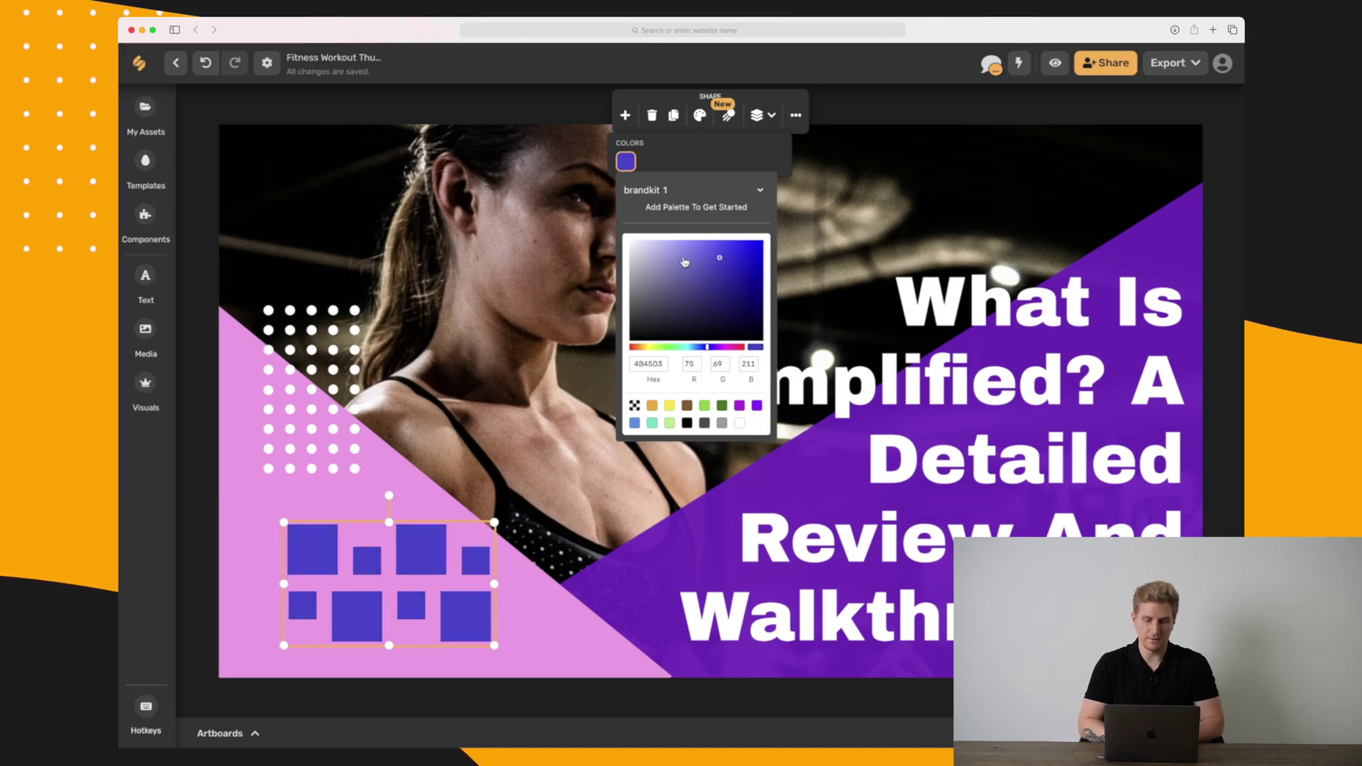
left_click(547, 231)
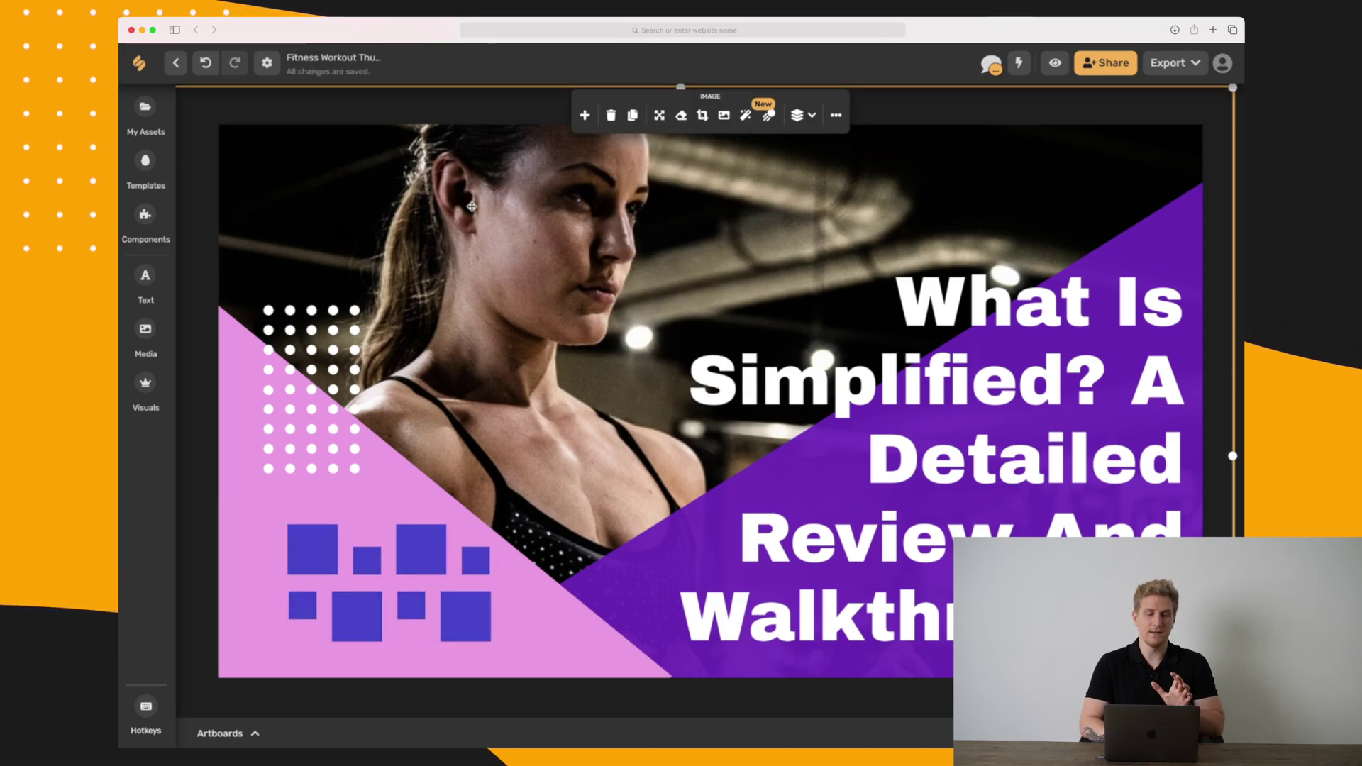
left_click(314, 429)
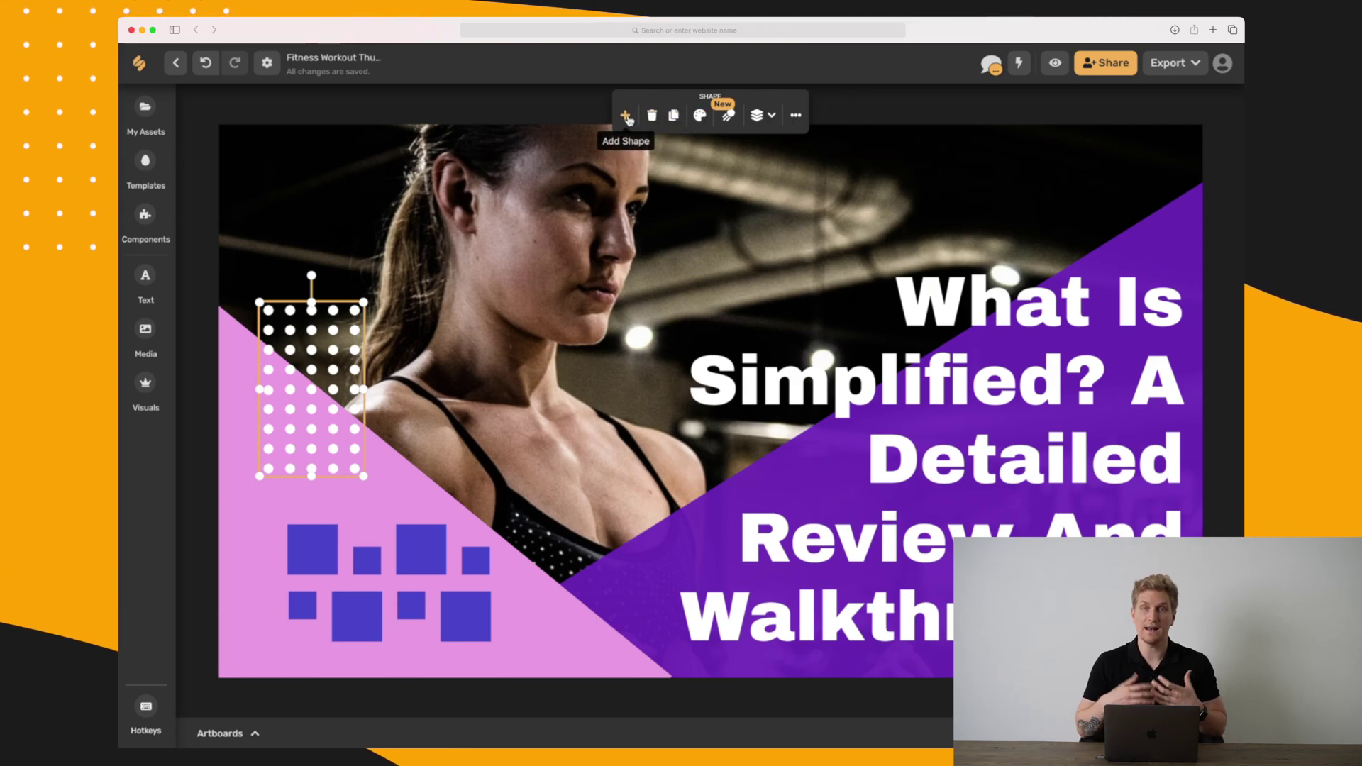
Step: Apply the Fade motion to the dot grid, preview it, and close the Animations panel
left_click(728, 117)
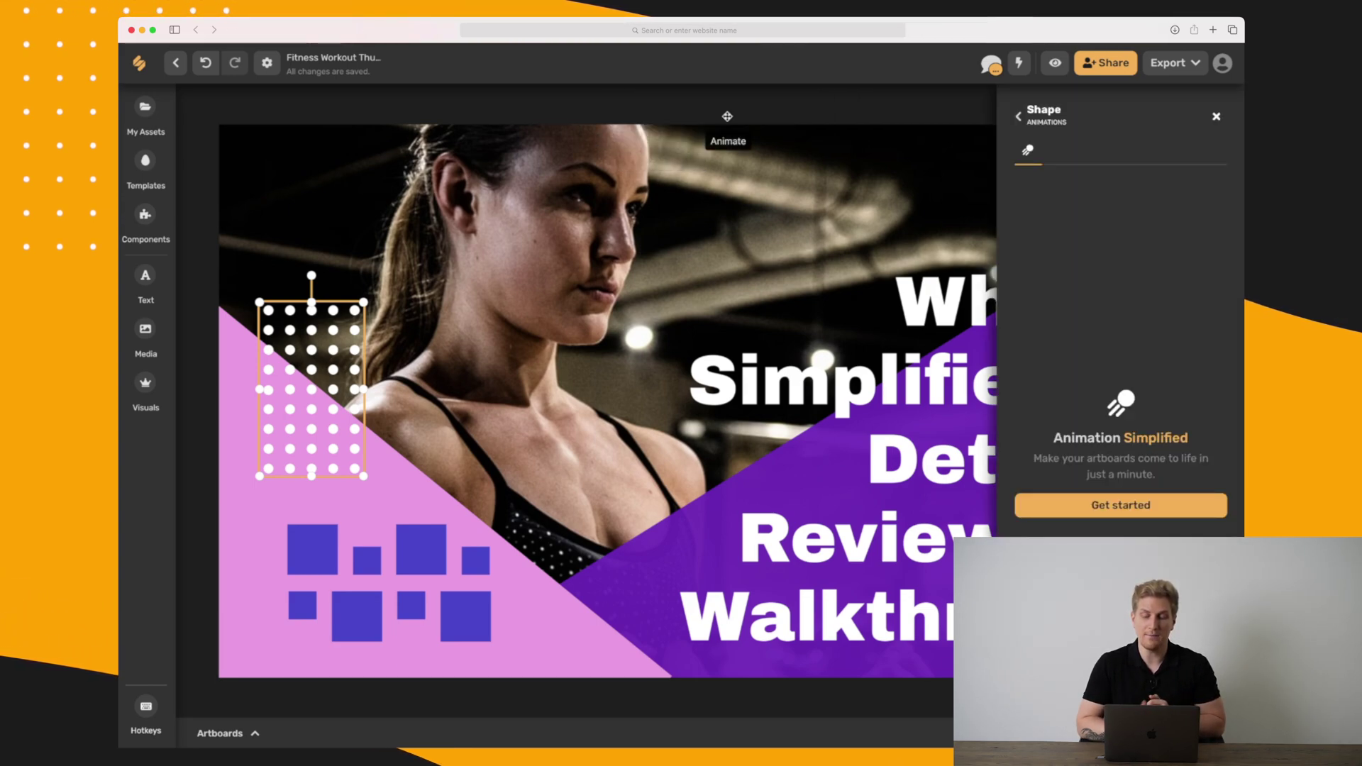
left_click(1131, 505)
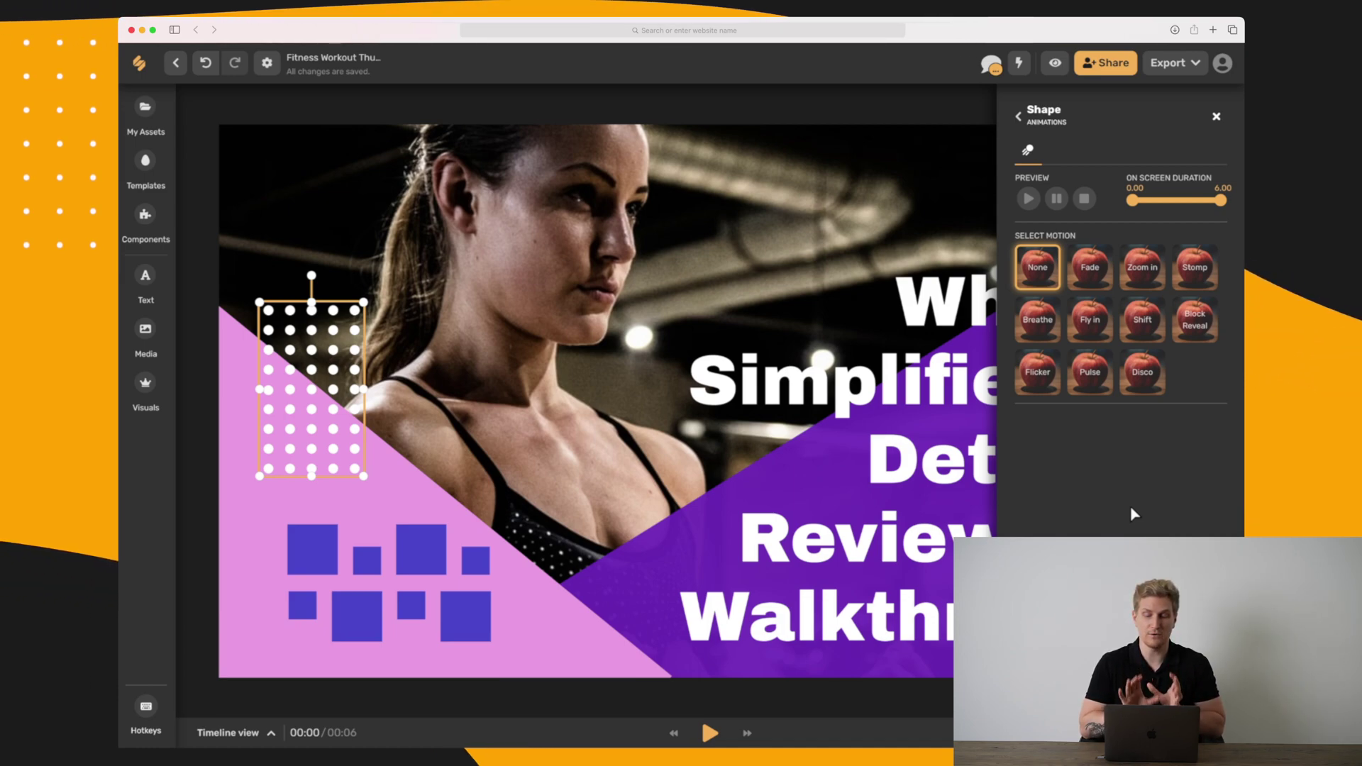
left_click(1076, 267)
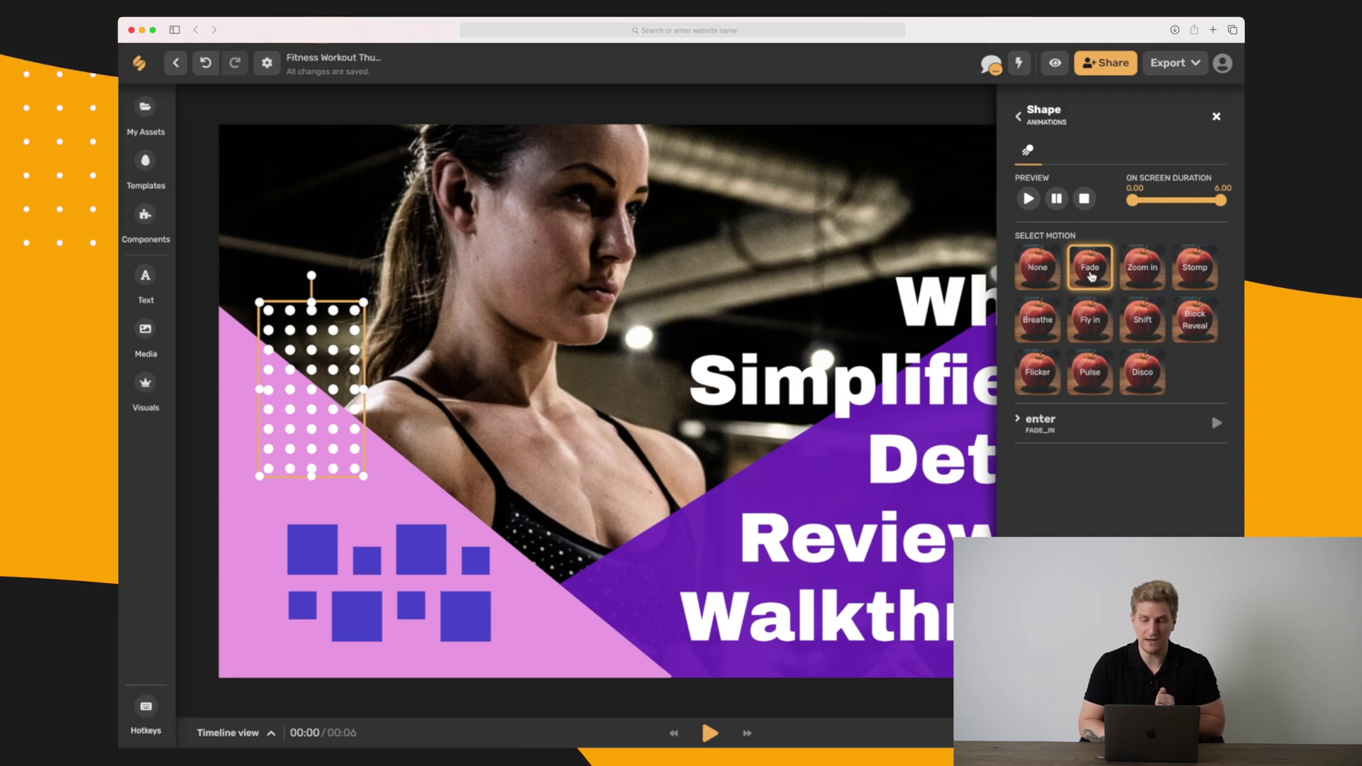
left_click(1029, 201)
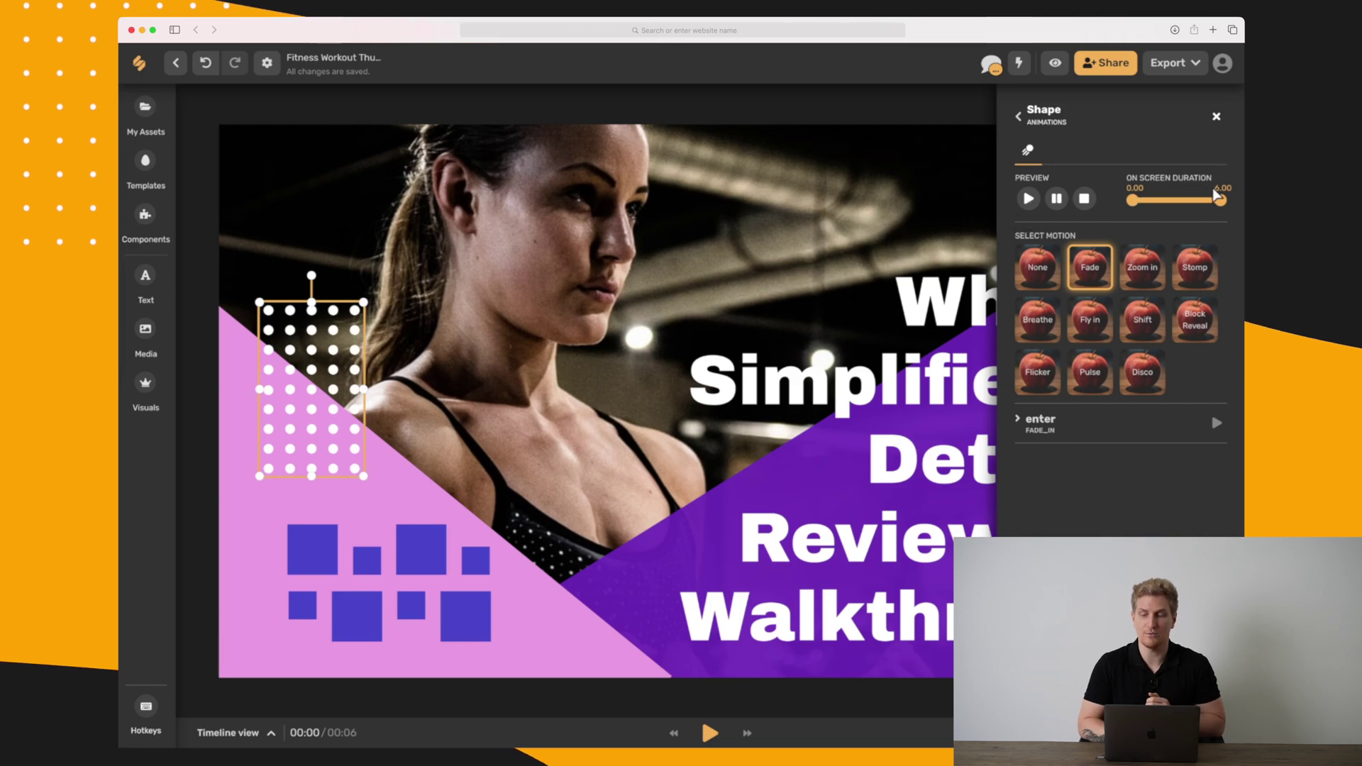
left_click(1216, 117)
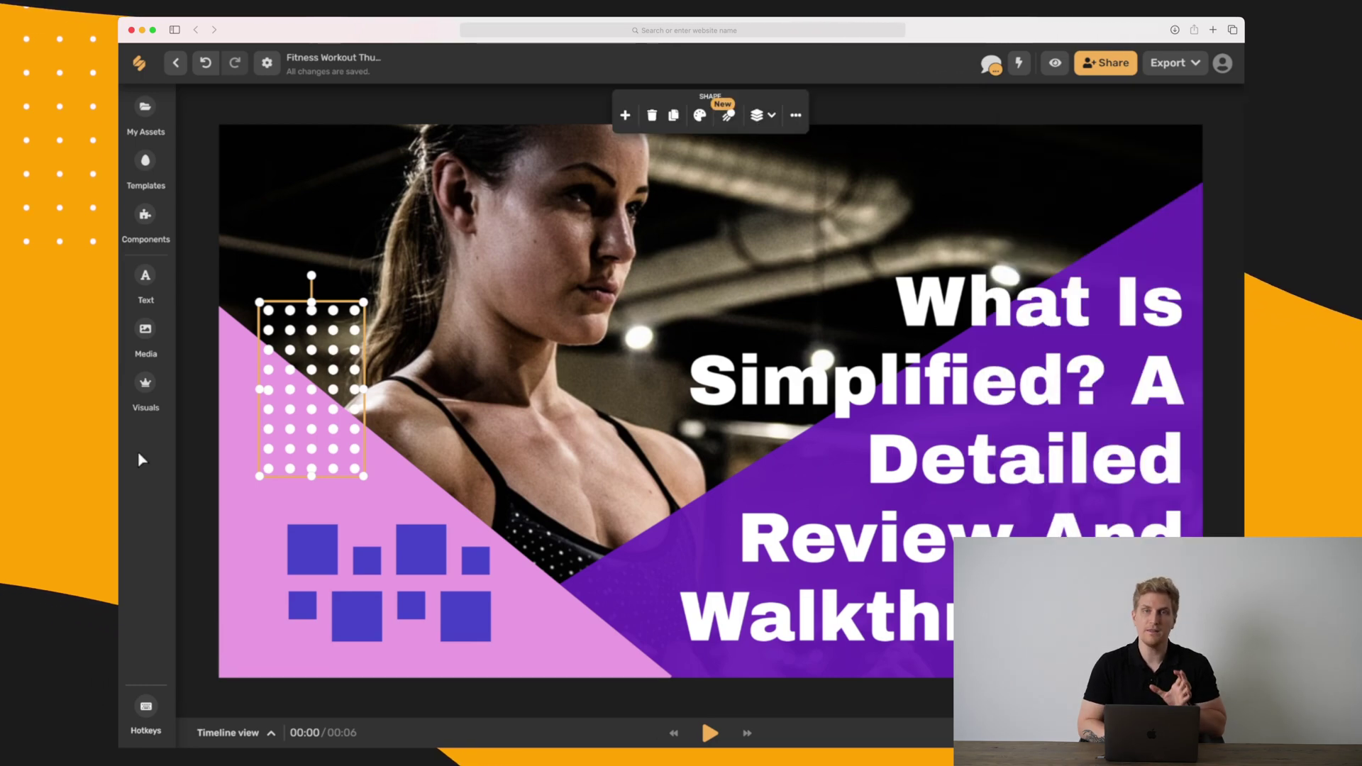
Step: Browse the Text panel's Variations tab, then switch to the Media library's stock Images
left_click(146, 284)
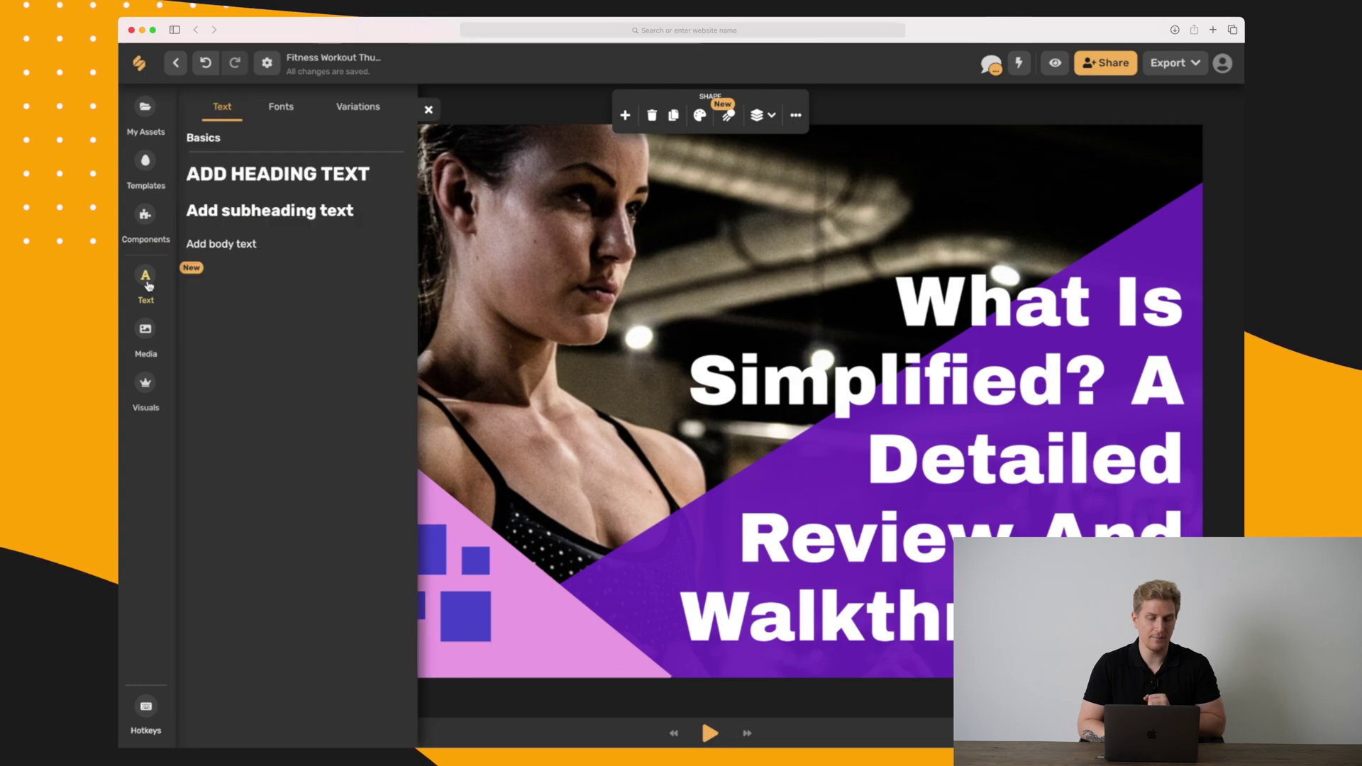
left_click(359, 108)
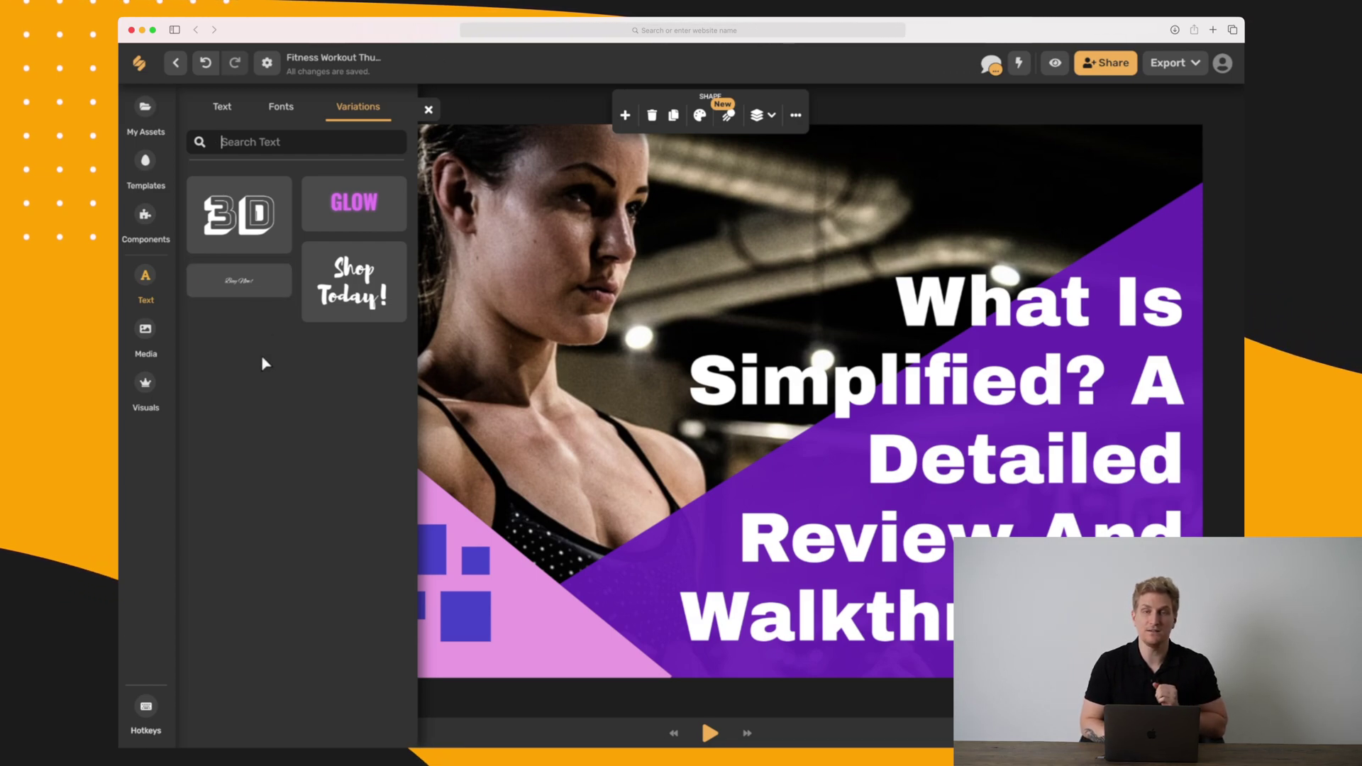
left_click(146, 342)
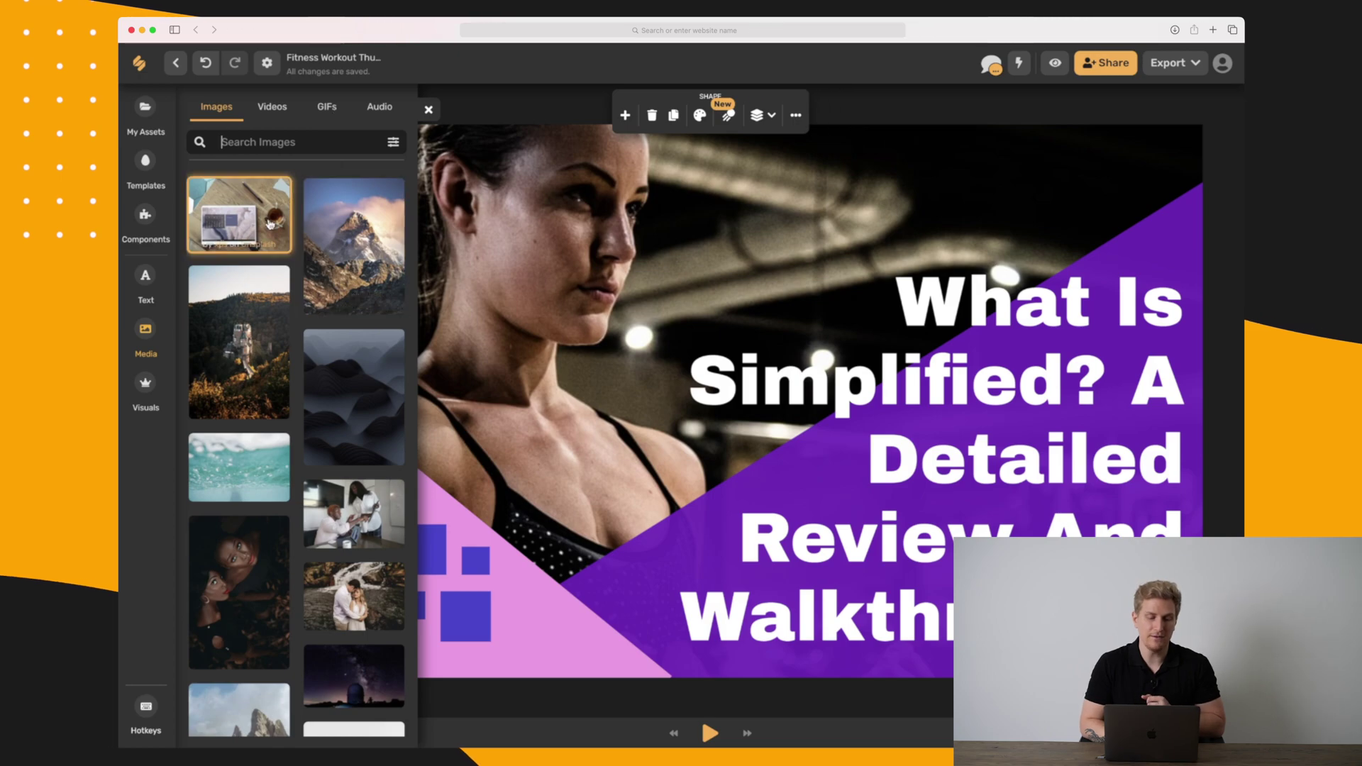
Step: Search Images for 'software' and add the code-and-keyboard photo to the slide
left_click(278, 142)
type("software")
key("Return")
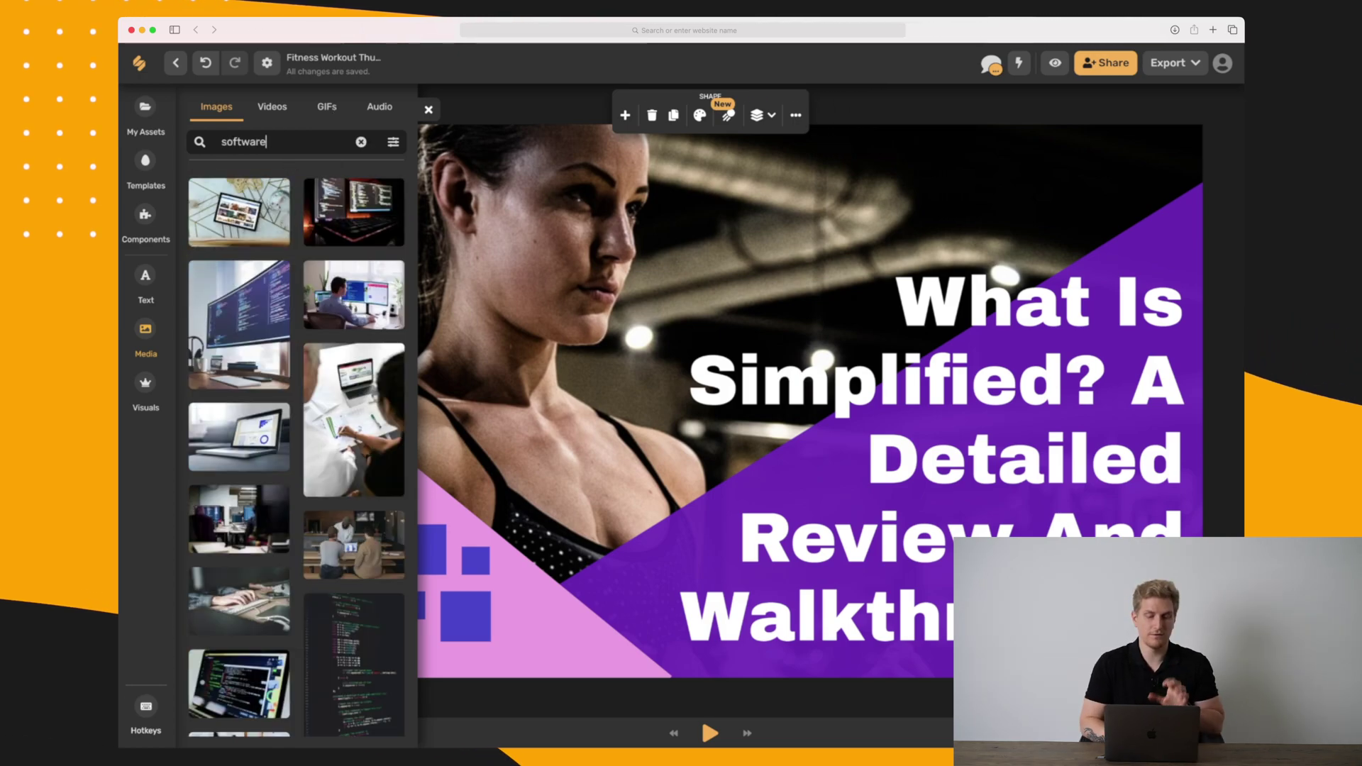
scroll(244, 358, "down", 2)
scroll(238, 298, "up", 1)
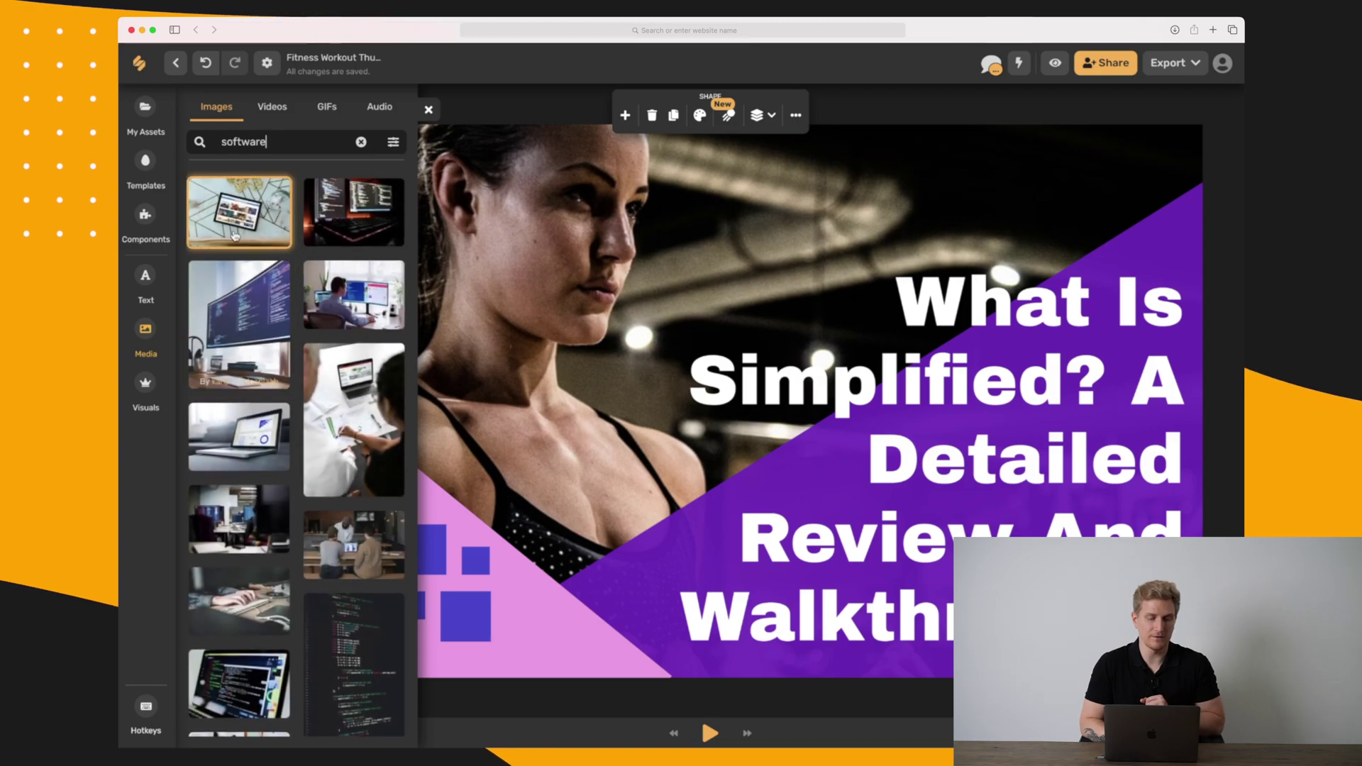
left_click(349, 204)
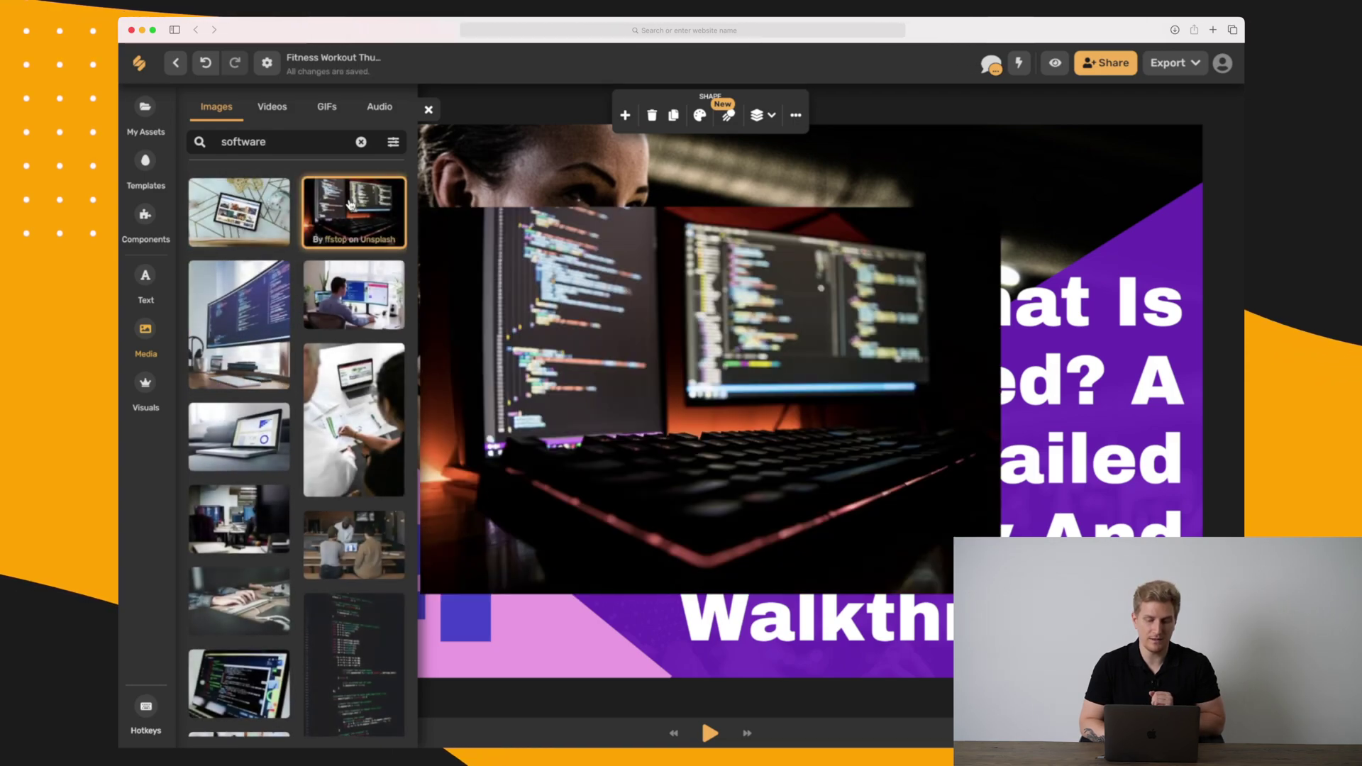
Step: Move the code photo and send it to back, then undo the stray title move and layer change
left_click(654, 317)
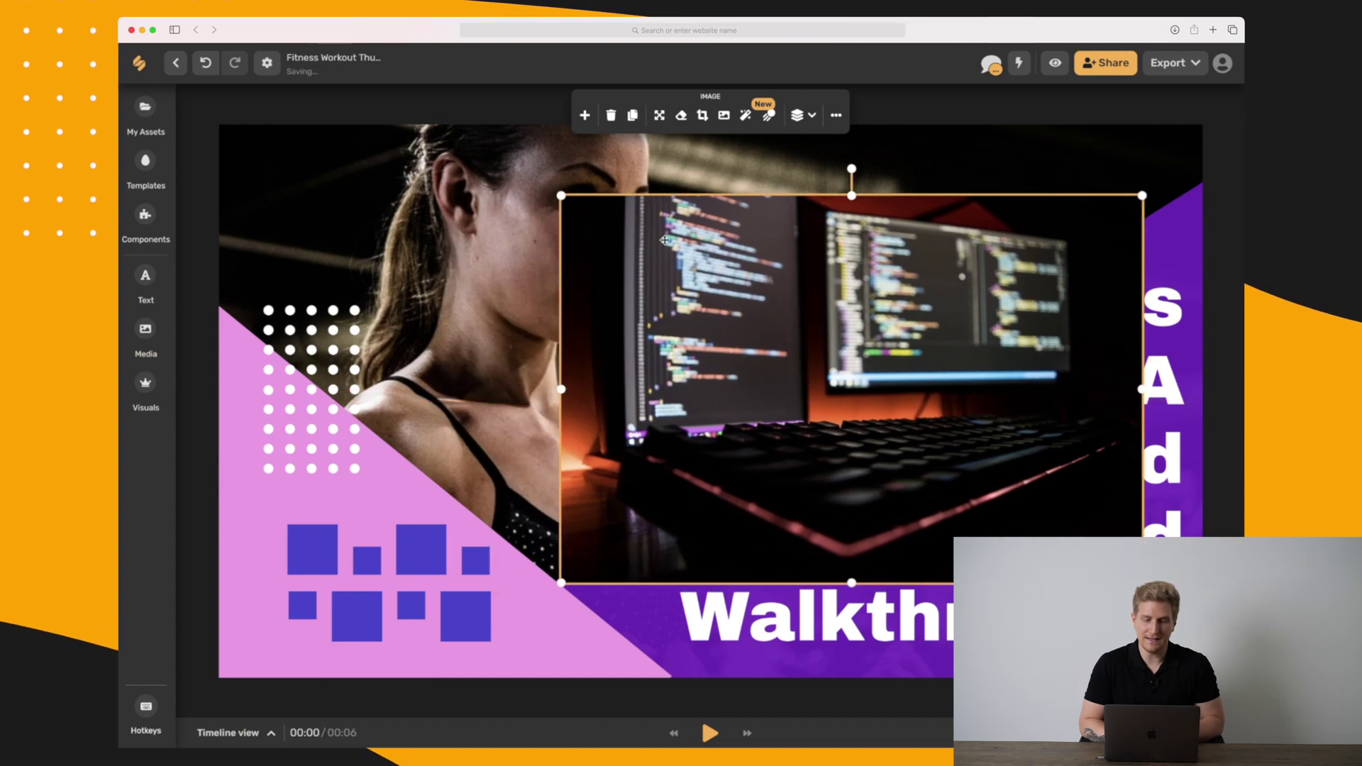
left_click_drag(580, 163, 629, 238)
right_click(641, 242)
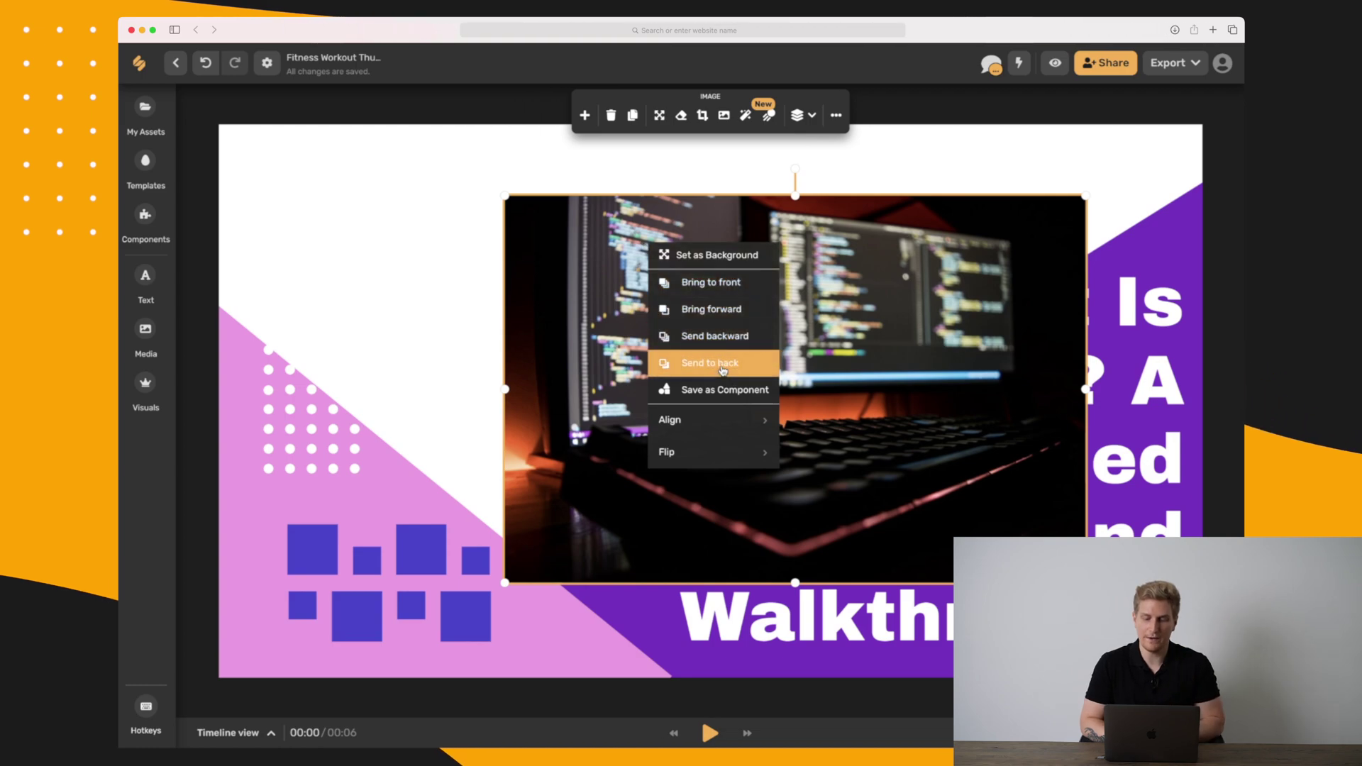
left_click(713, 363)
left_click(653, 264)
left_click_drag(653, 264, 546, 263)
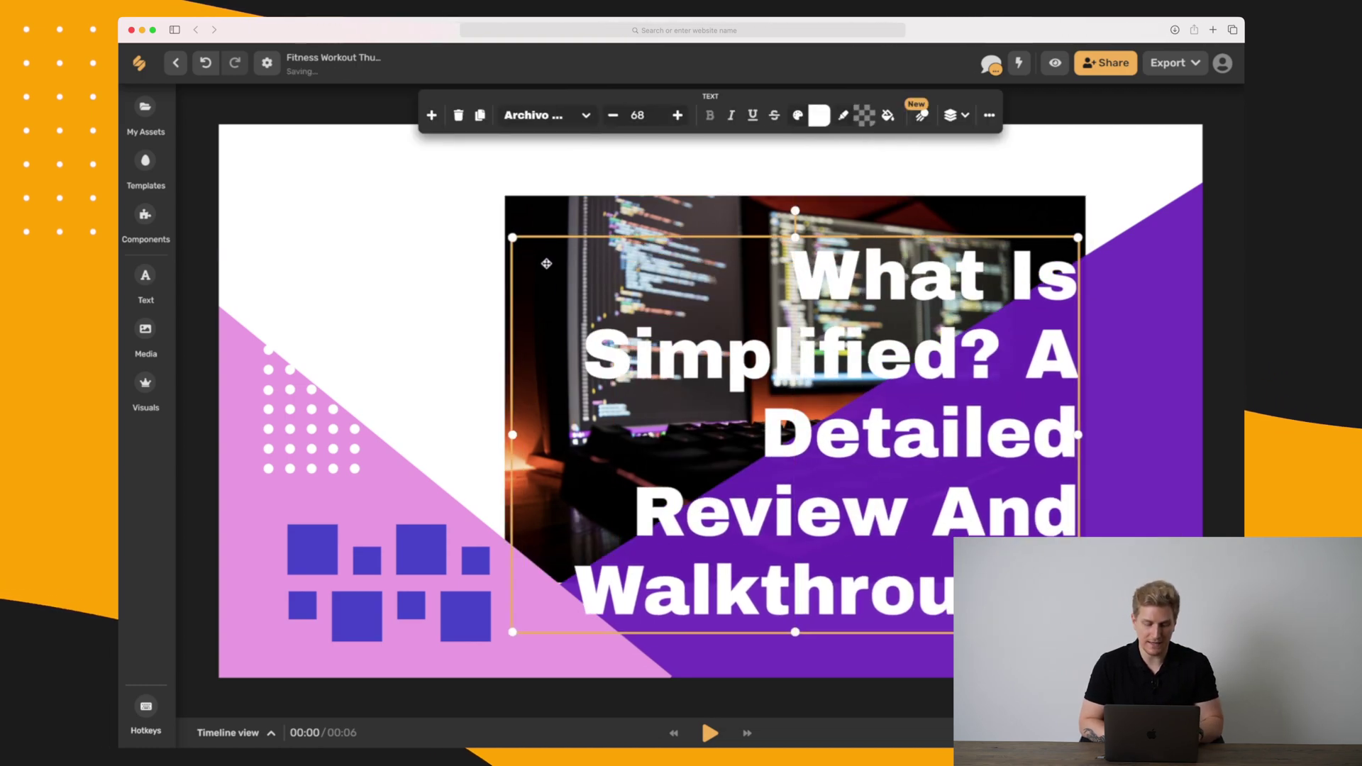
key("super+z")
key("super+z")
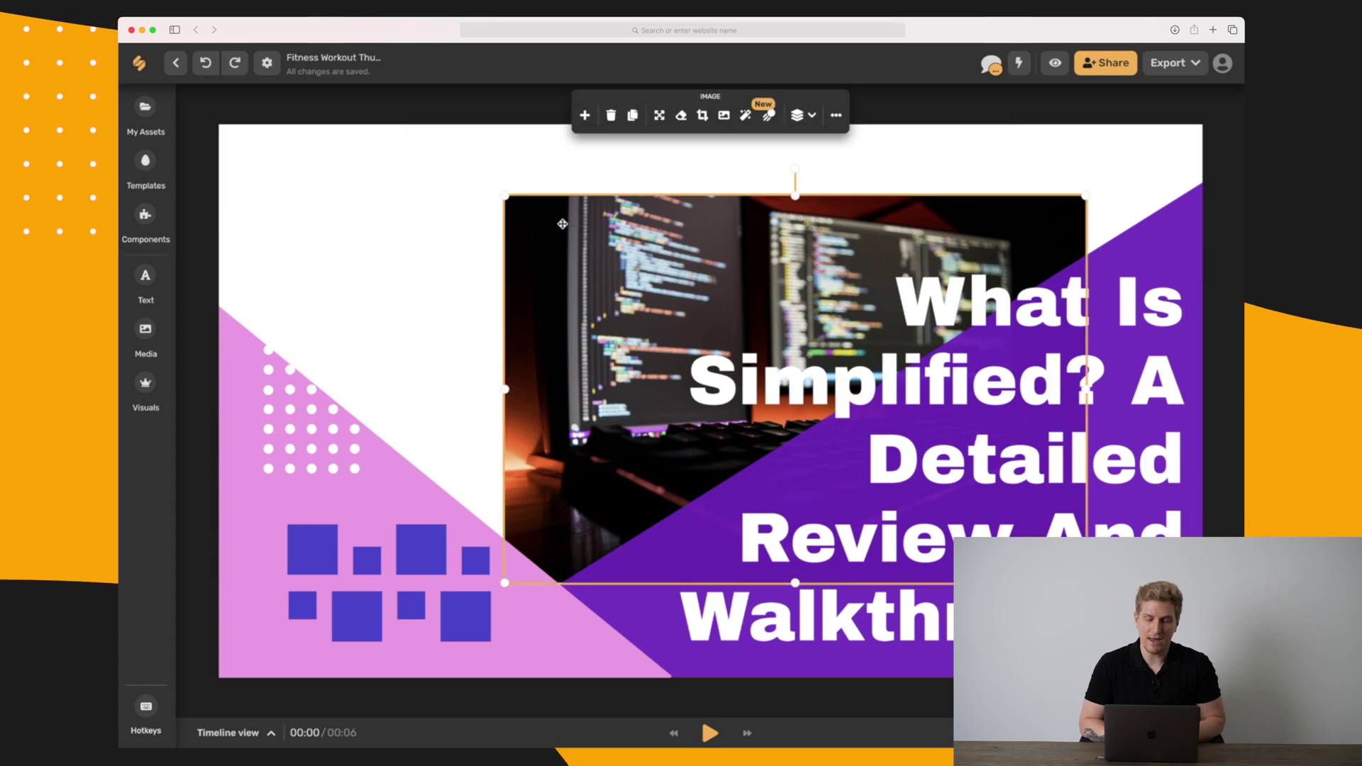
key("super+z")
Step: Move the code photo to the upper left and enlarge it to cover most of the slide
left_click_drag(399, 177, 272, 151)
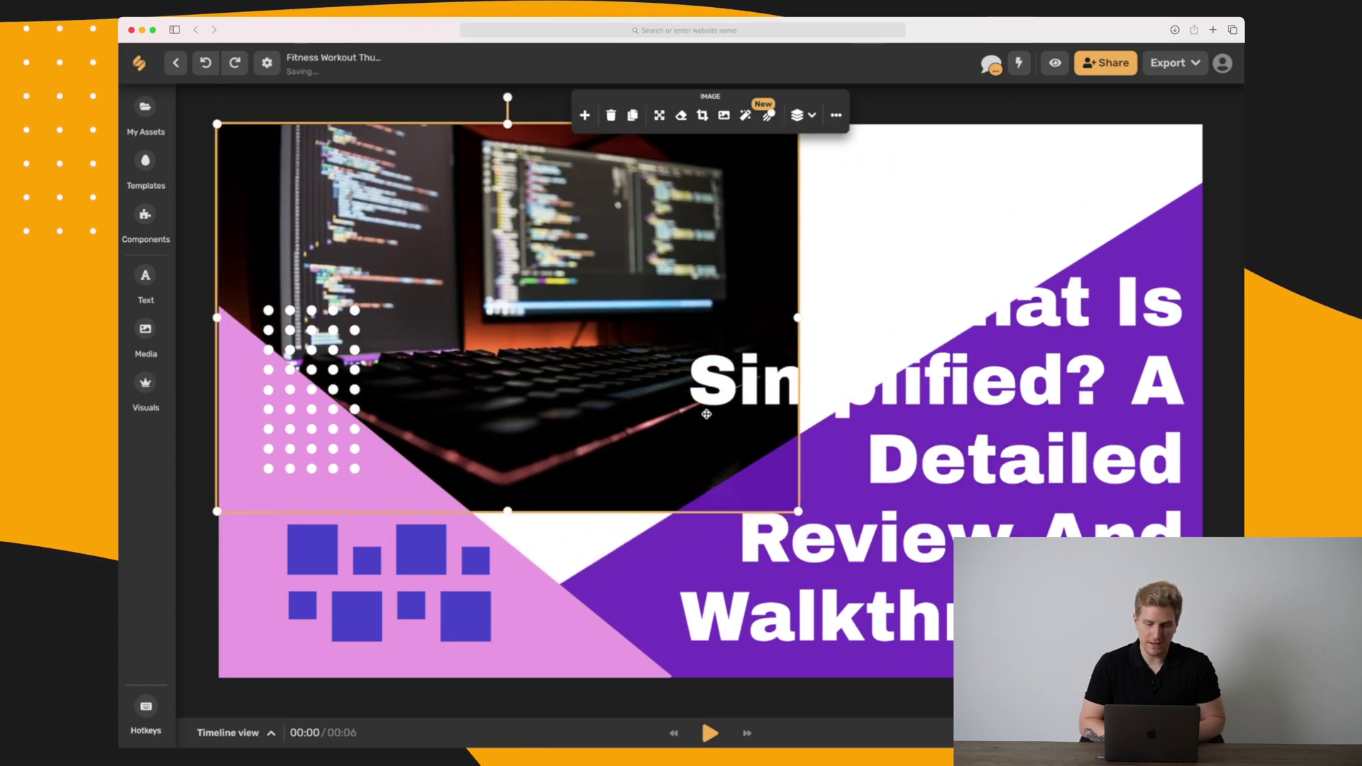
left_click_drag(800, 510, 1208, 765)
left_click(1236, 436)
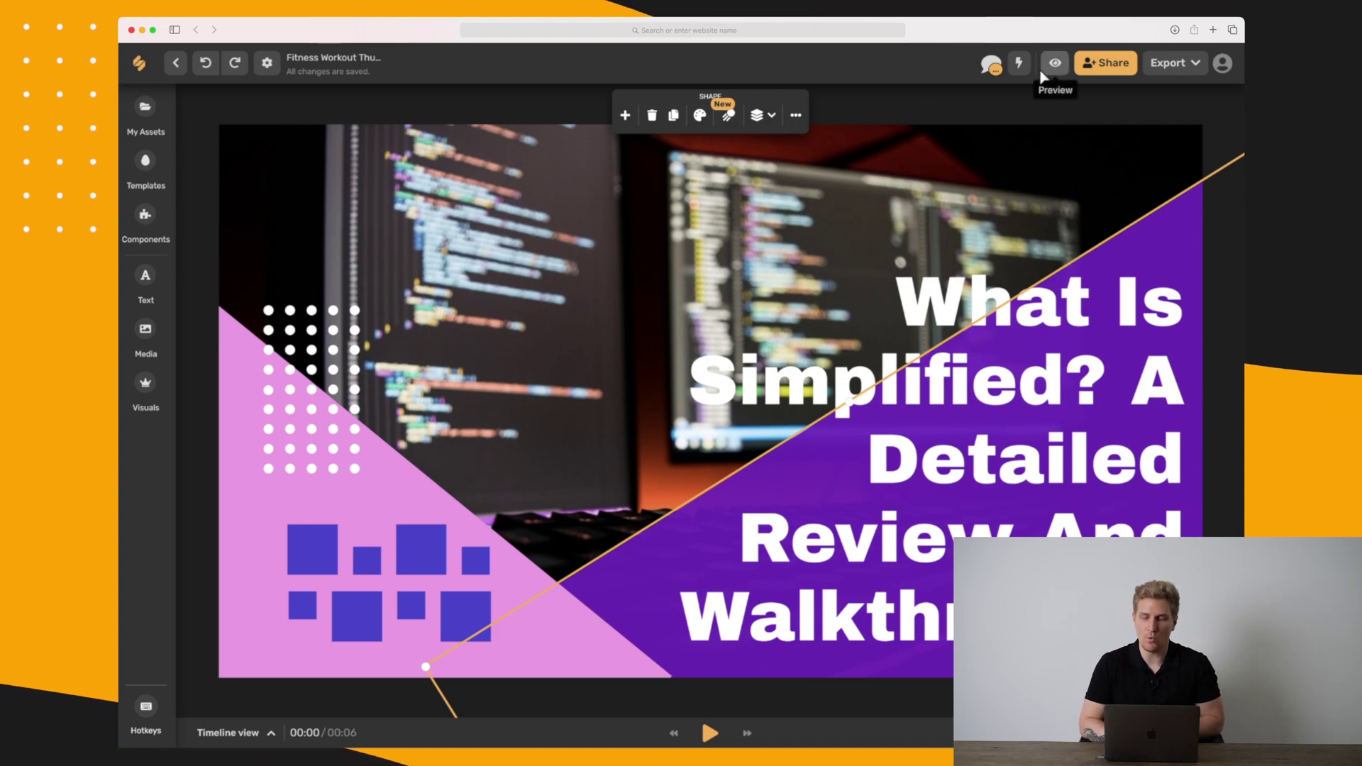
left_click(1001, 87)
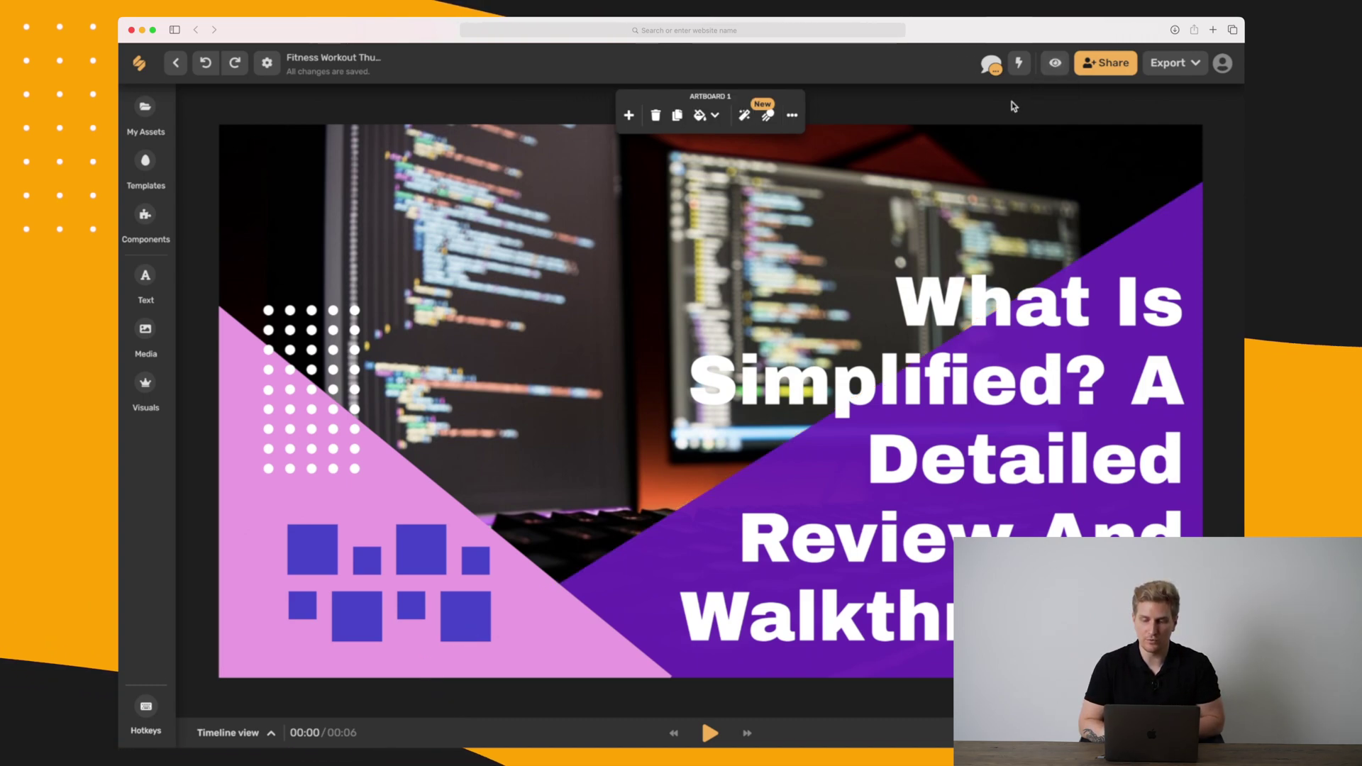
Step: Open Artboard 1's comments, start a new comment, then view and close the Share dialog
left_click(992, 65)
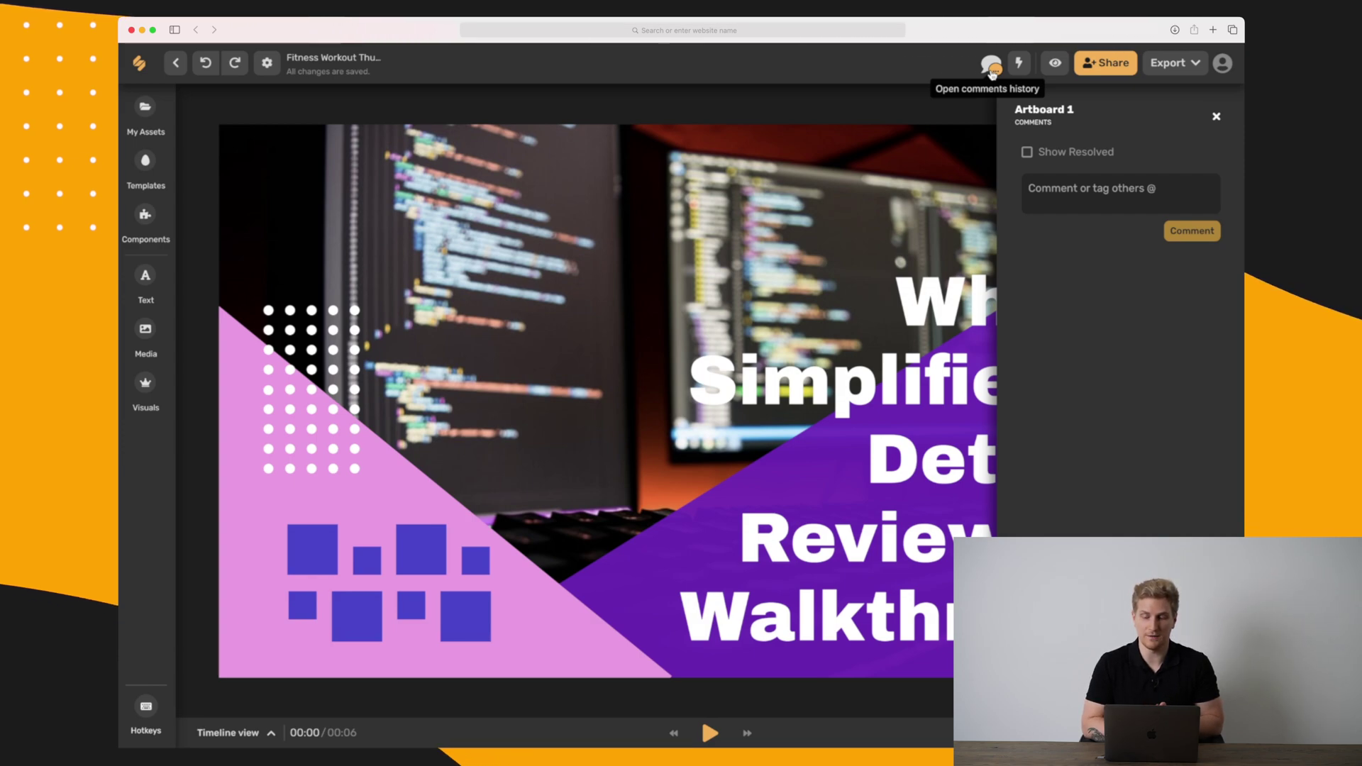
left_click(1104, 185)
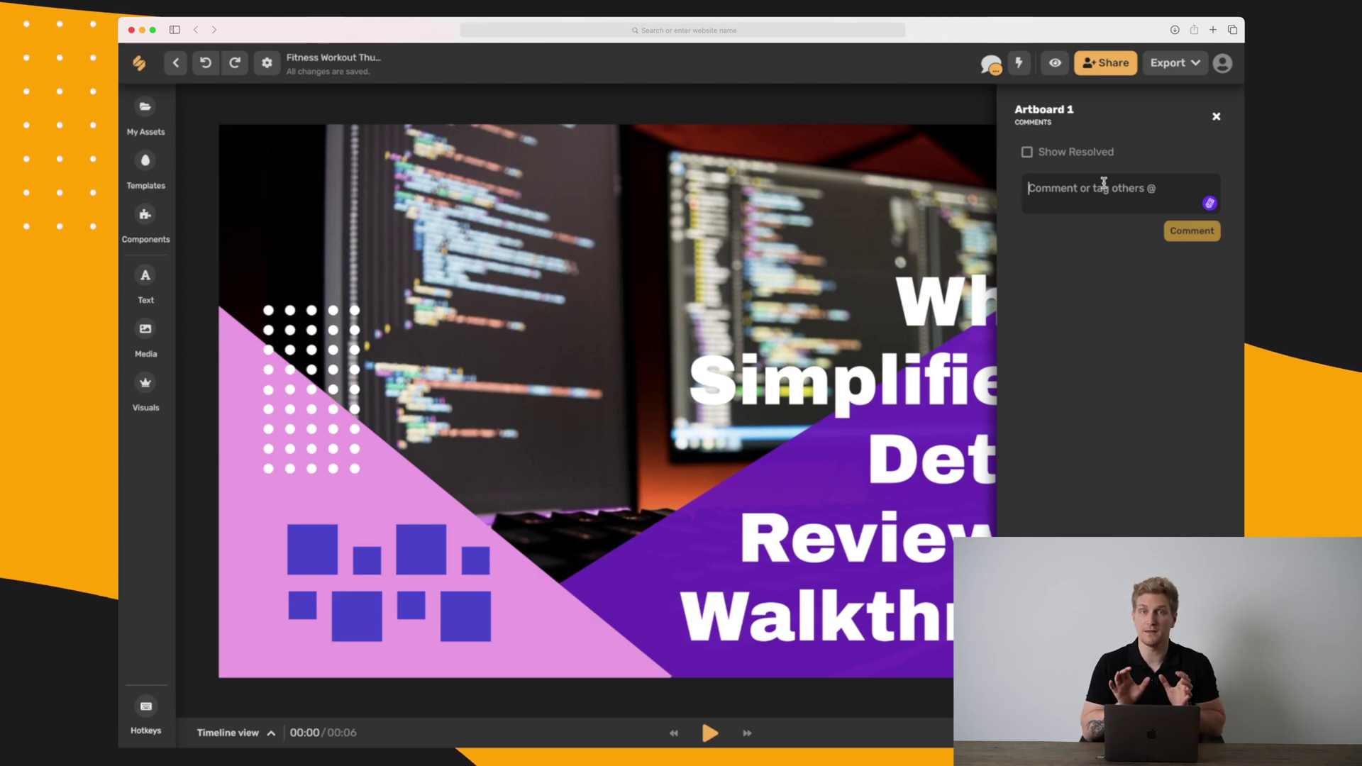
left_click(1106, 63)
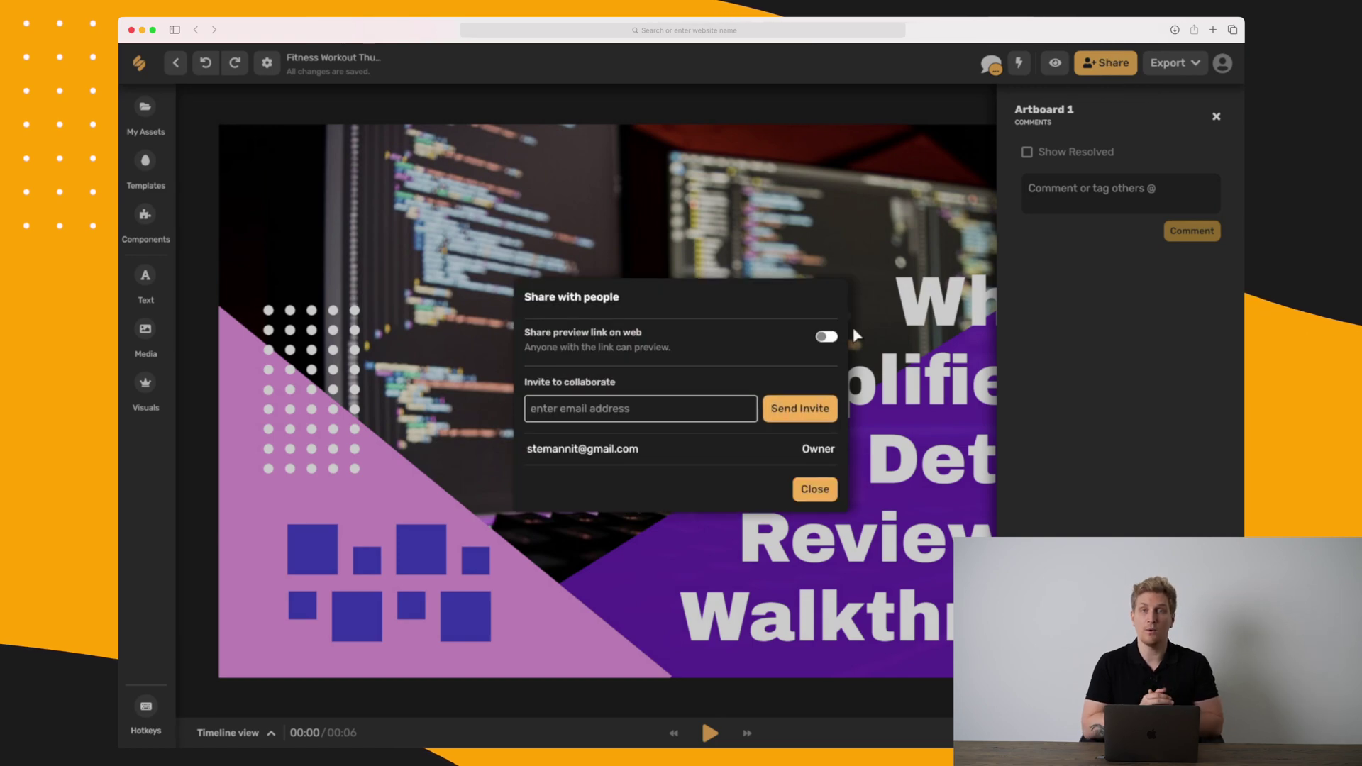
left_click(815, 489)
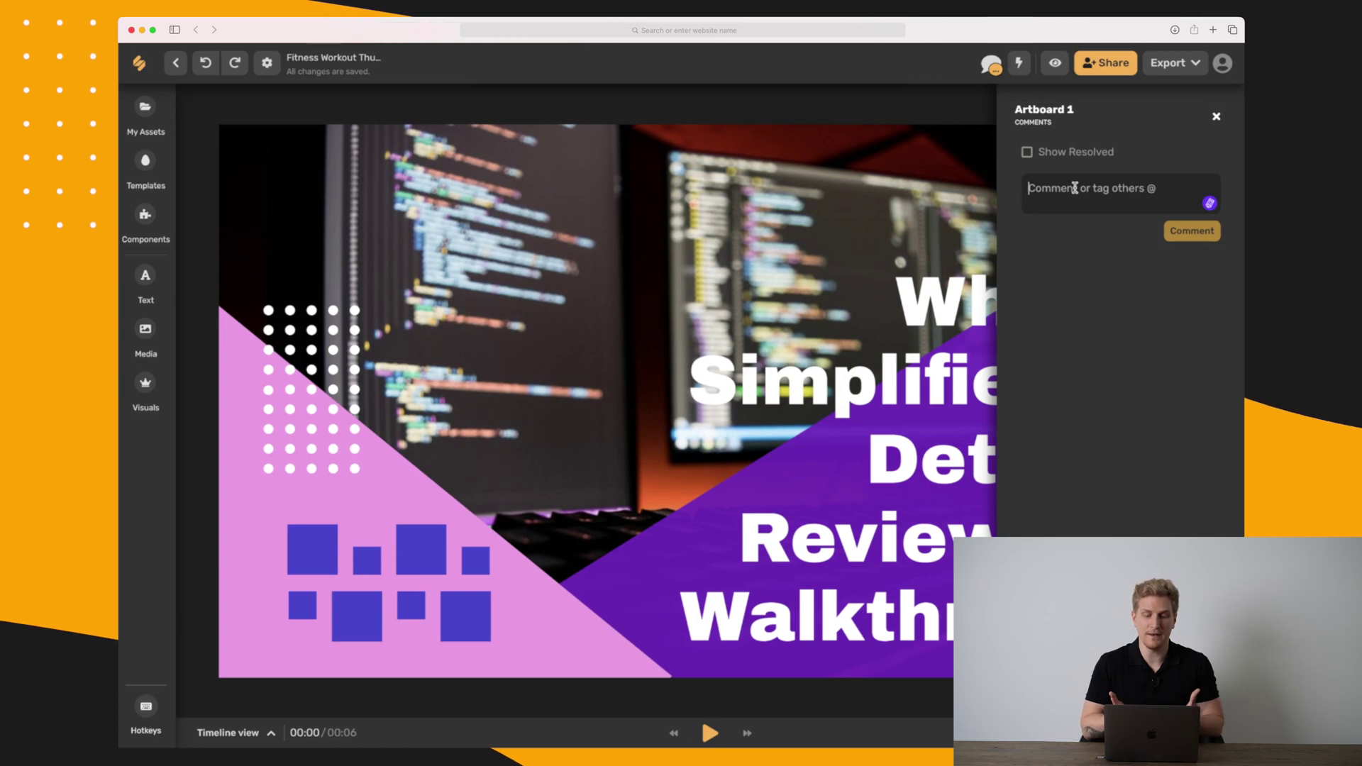
Step: Post the comment 'I don't like the colors, try blue colors instead.' and review the dot-grid shape's comments
type("I don't like the colors, try blue colors instead.")
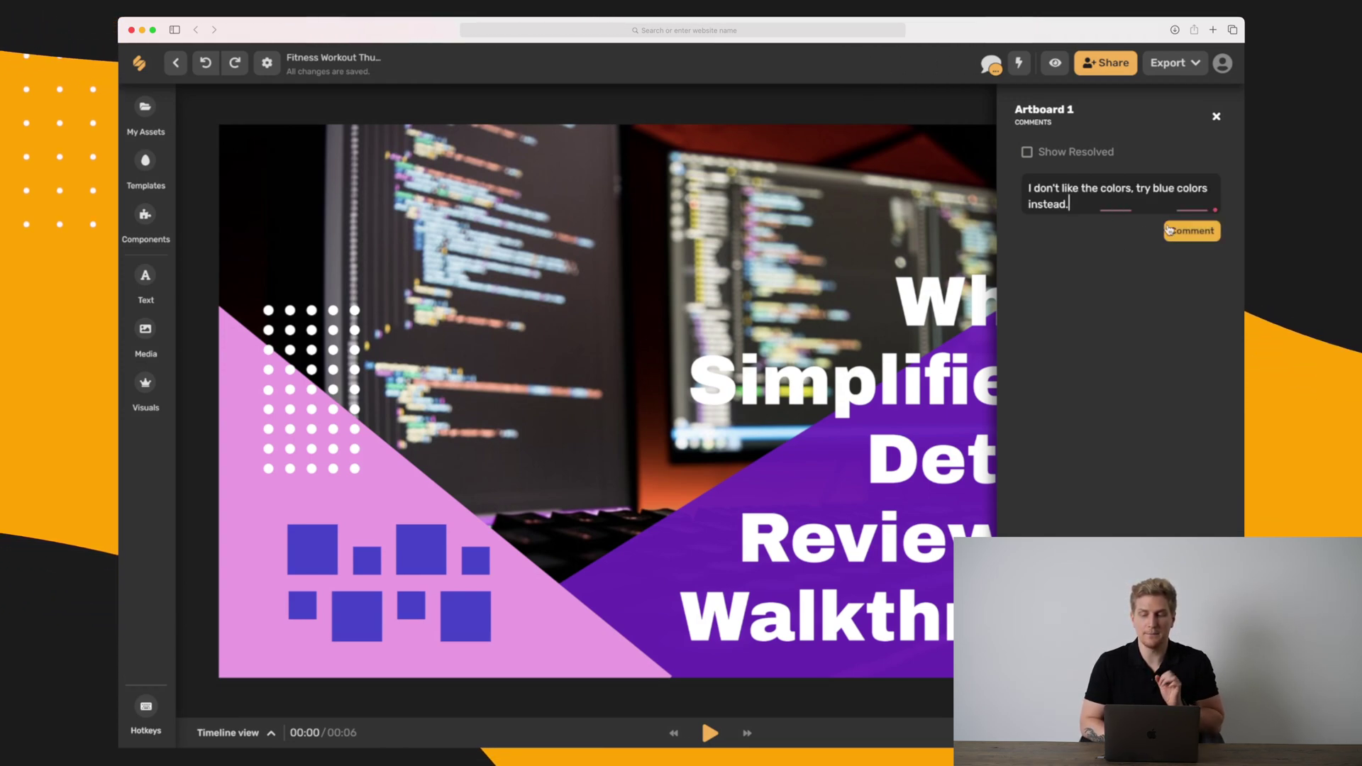
left_click(1192, 230)
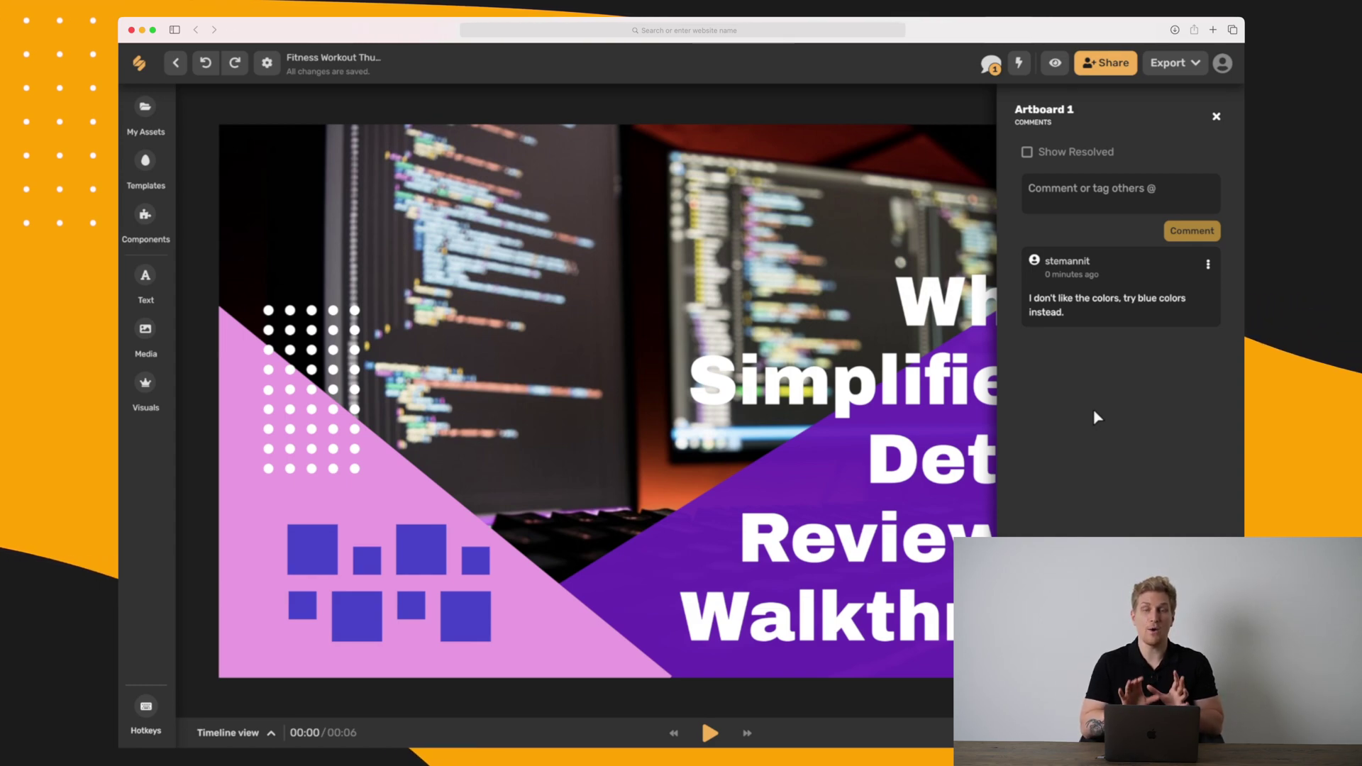
left_click(338, 399)
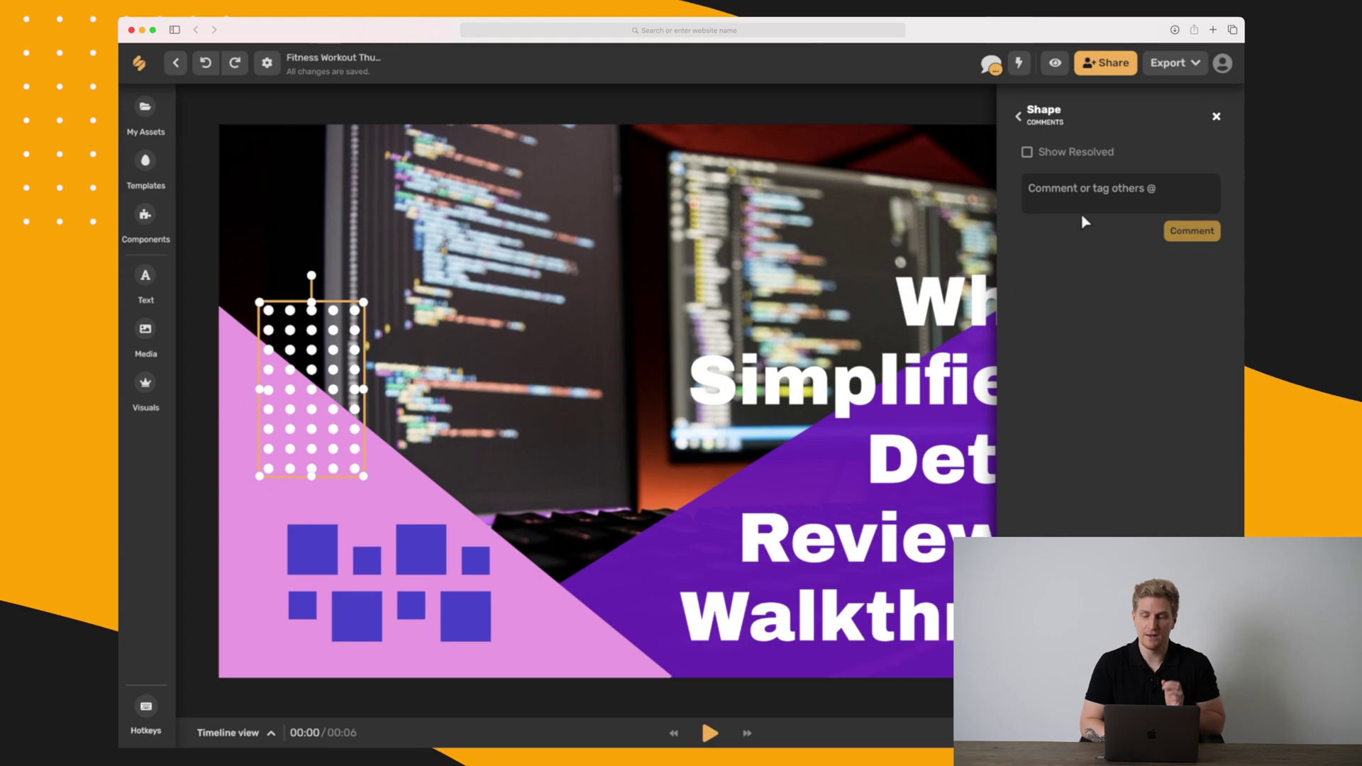
left_click(1103, 189)
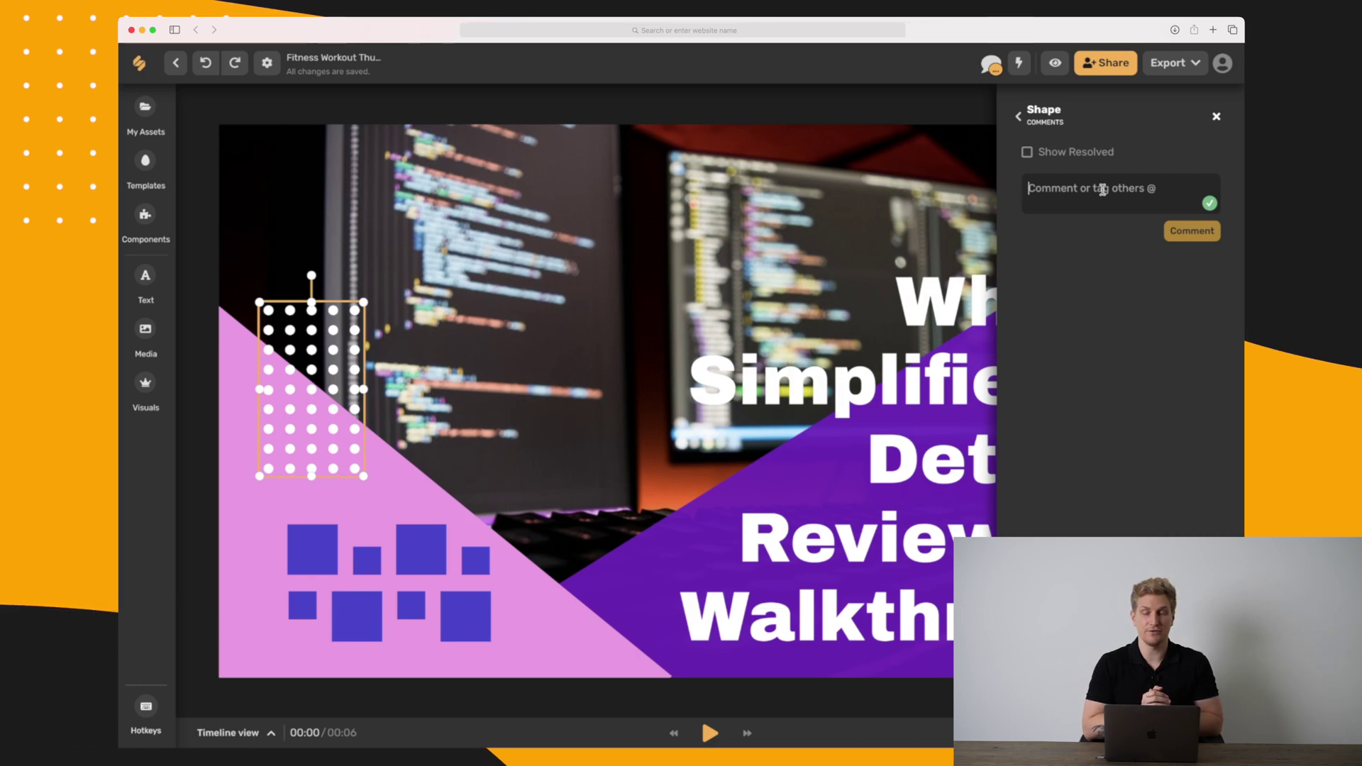
left_click(1020, 118)
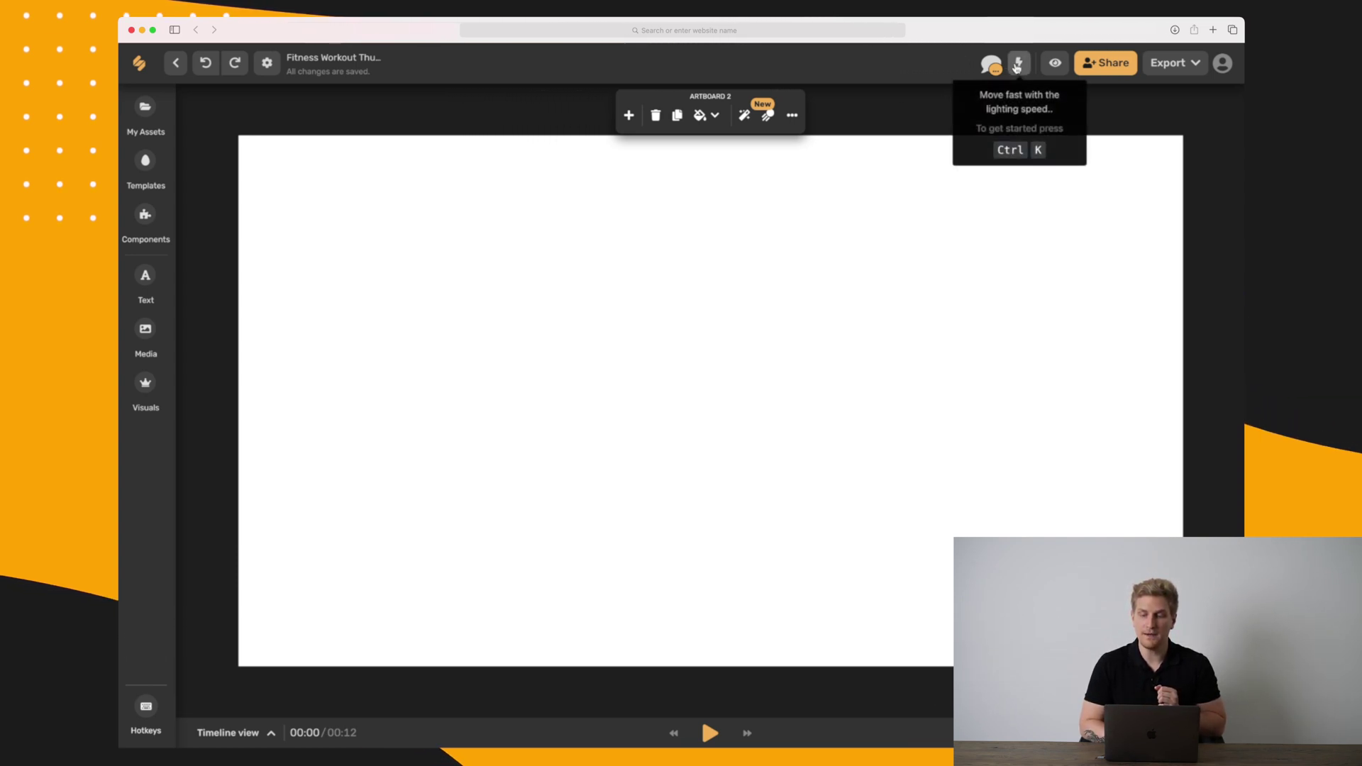
Step: Search 'image' in the command palette, add the desk photo to Artboard 2, and preview the design
left_click(1020, 65)
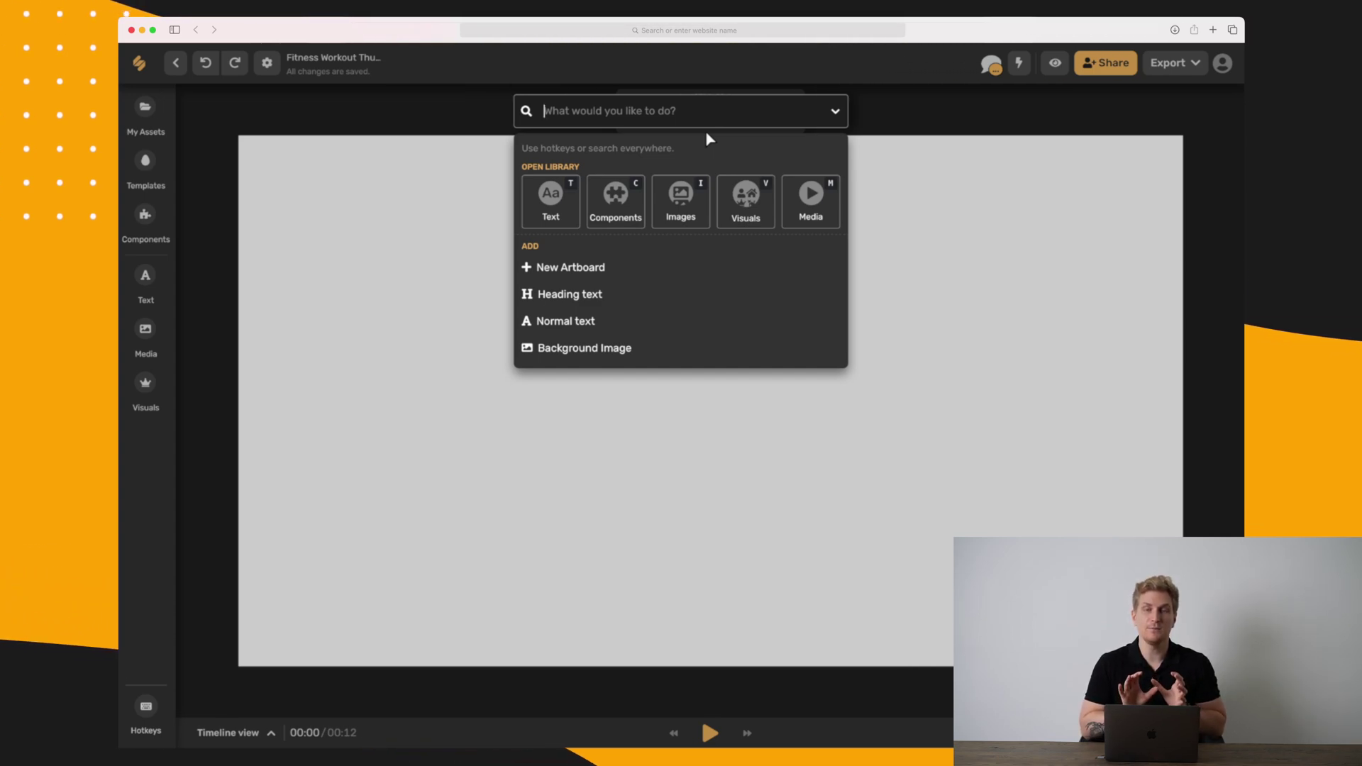
left_click(397, 188)
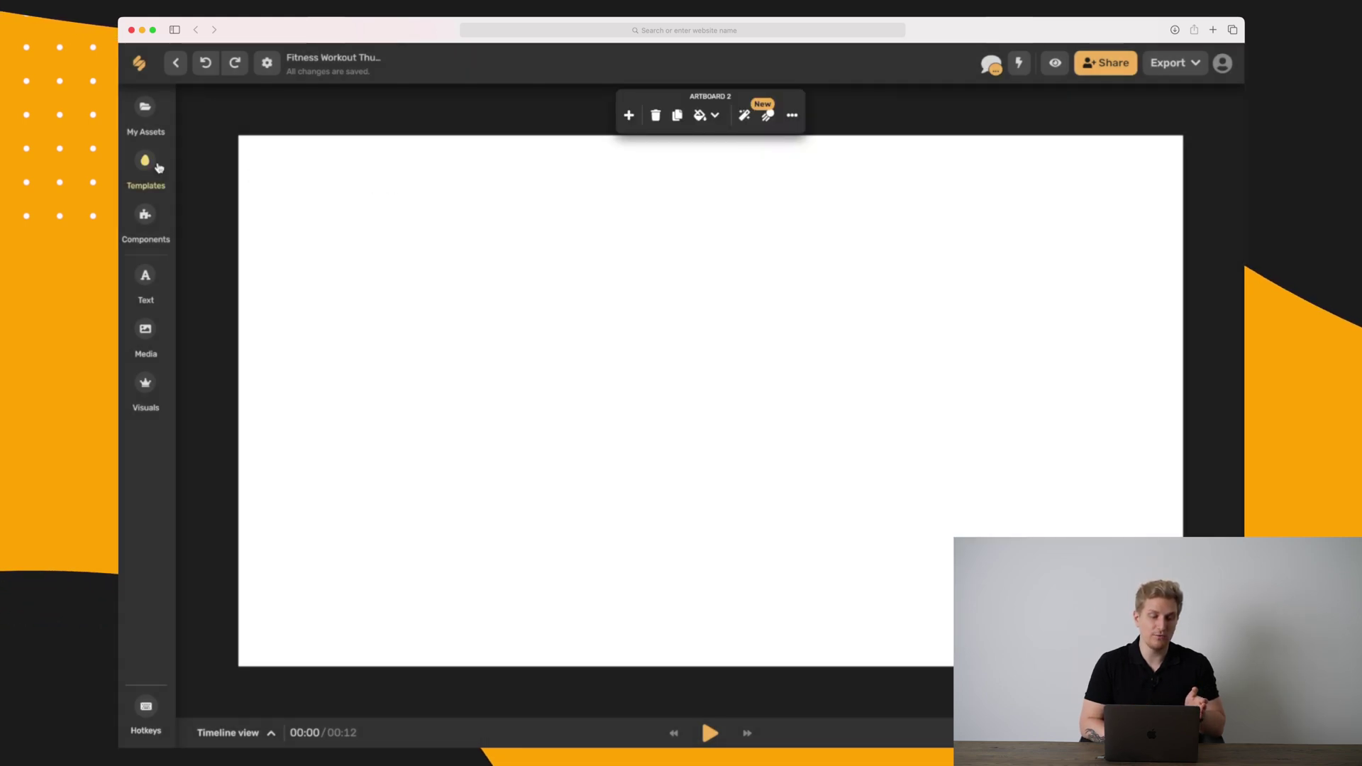
left_click(145, 166)
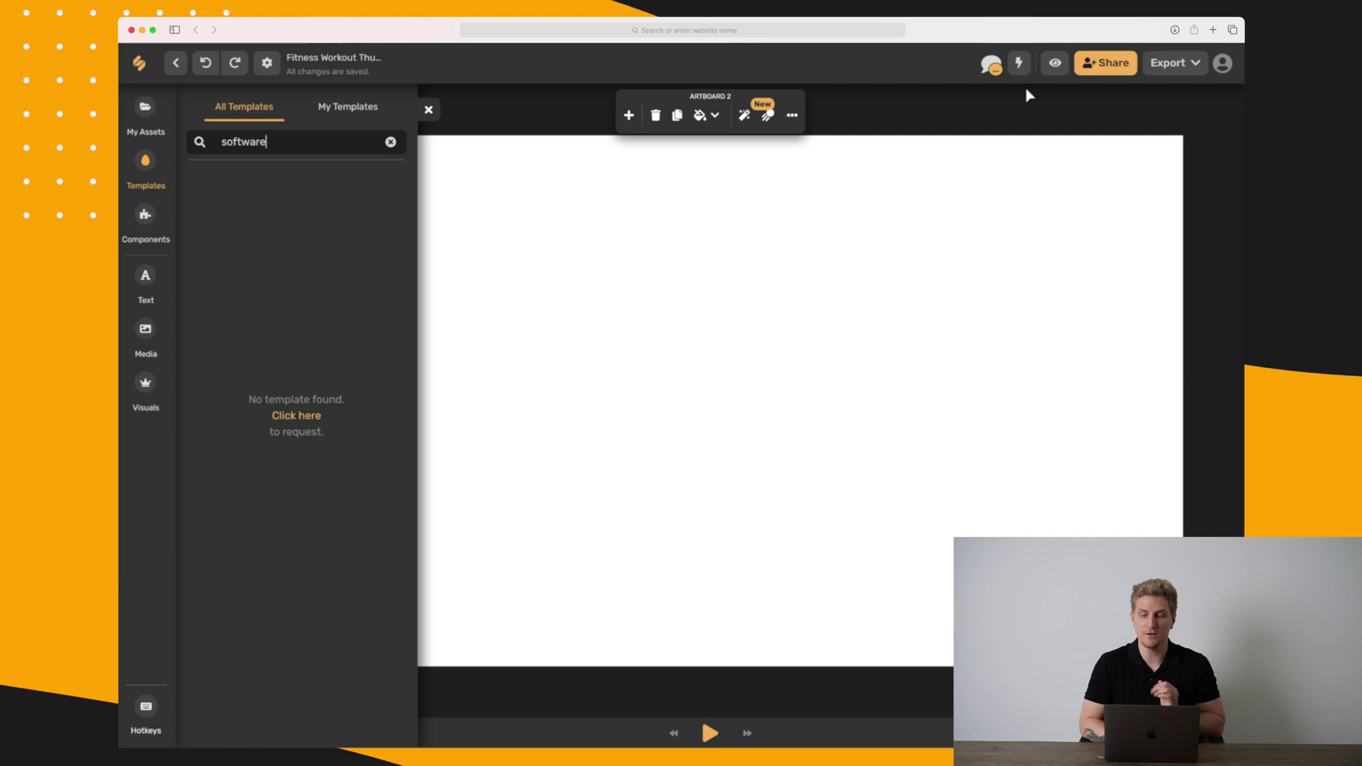
left_click(1019, 63)
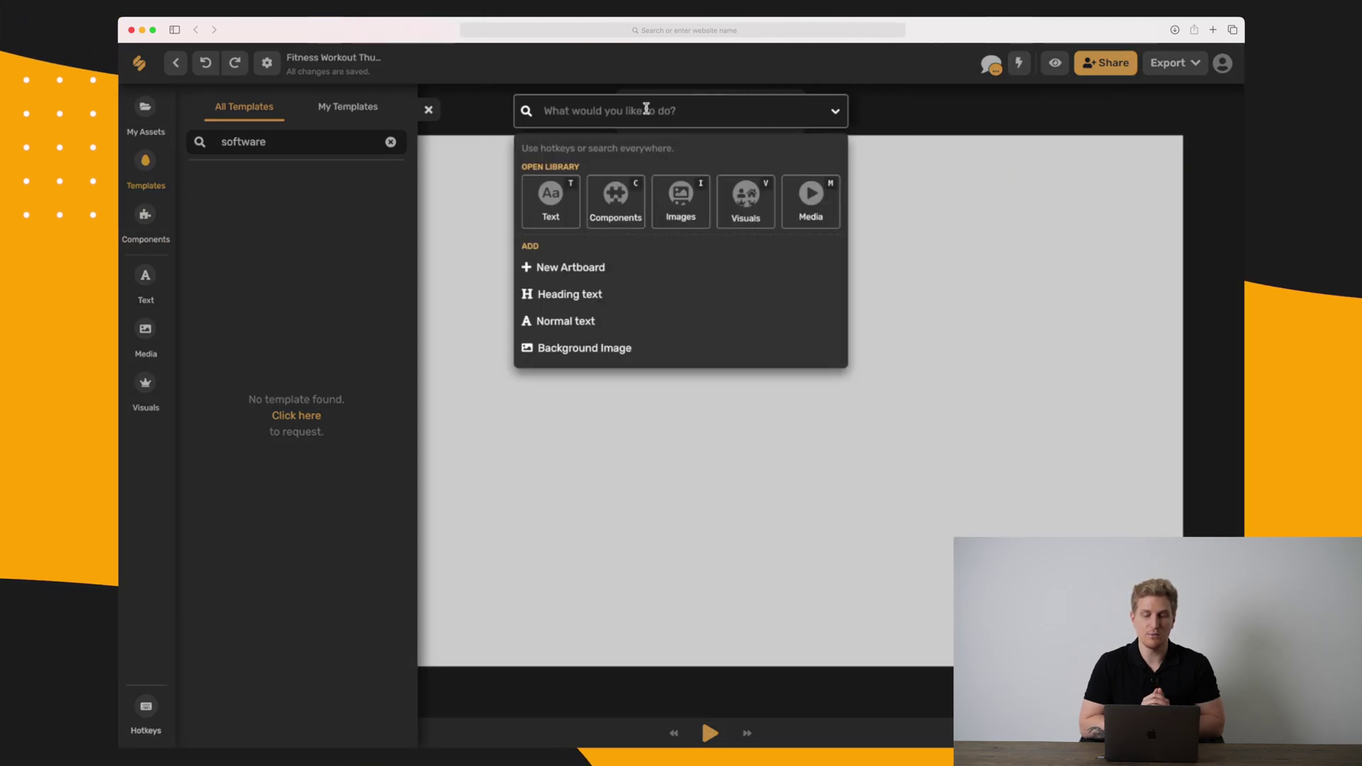
type("image")
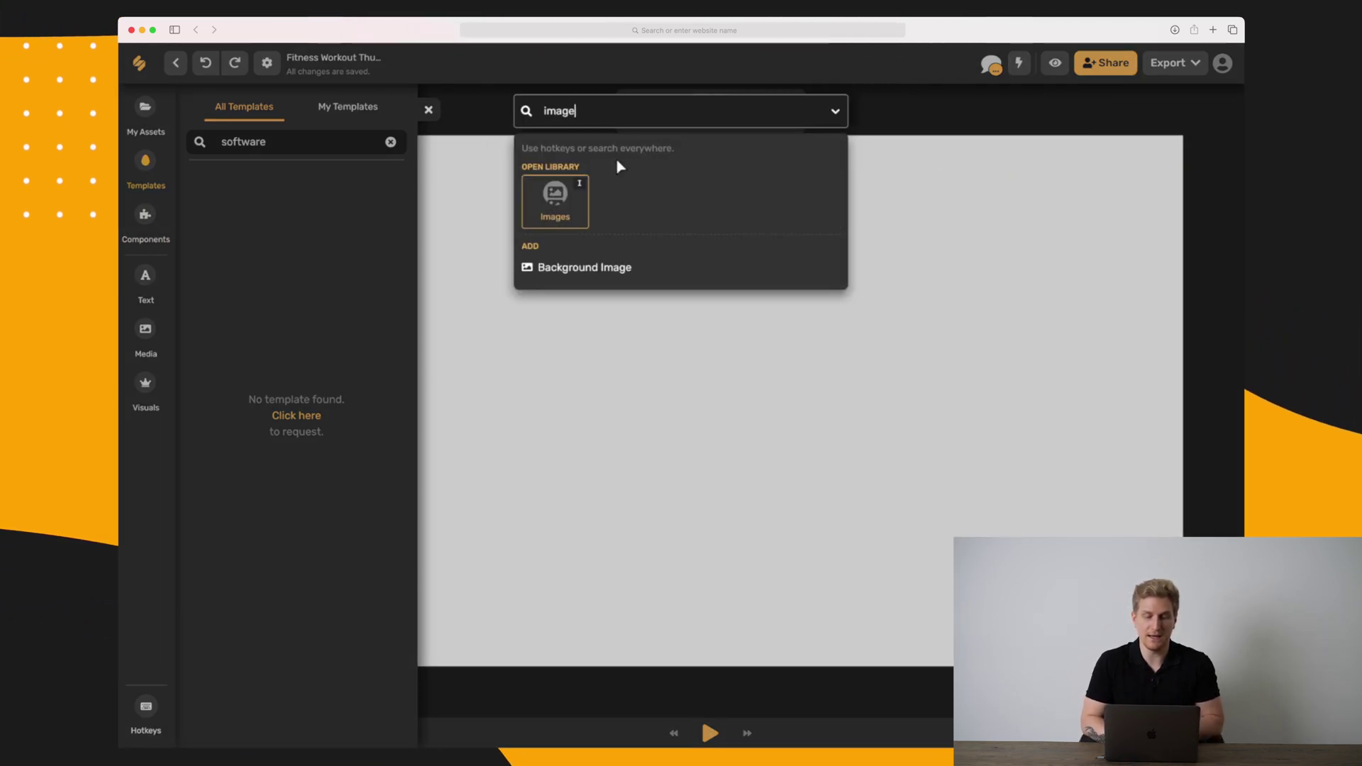
left_click(558, 206)
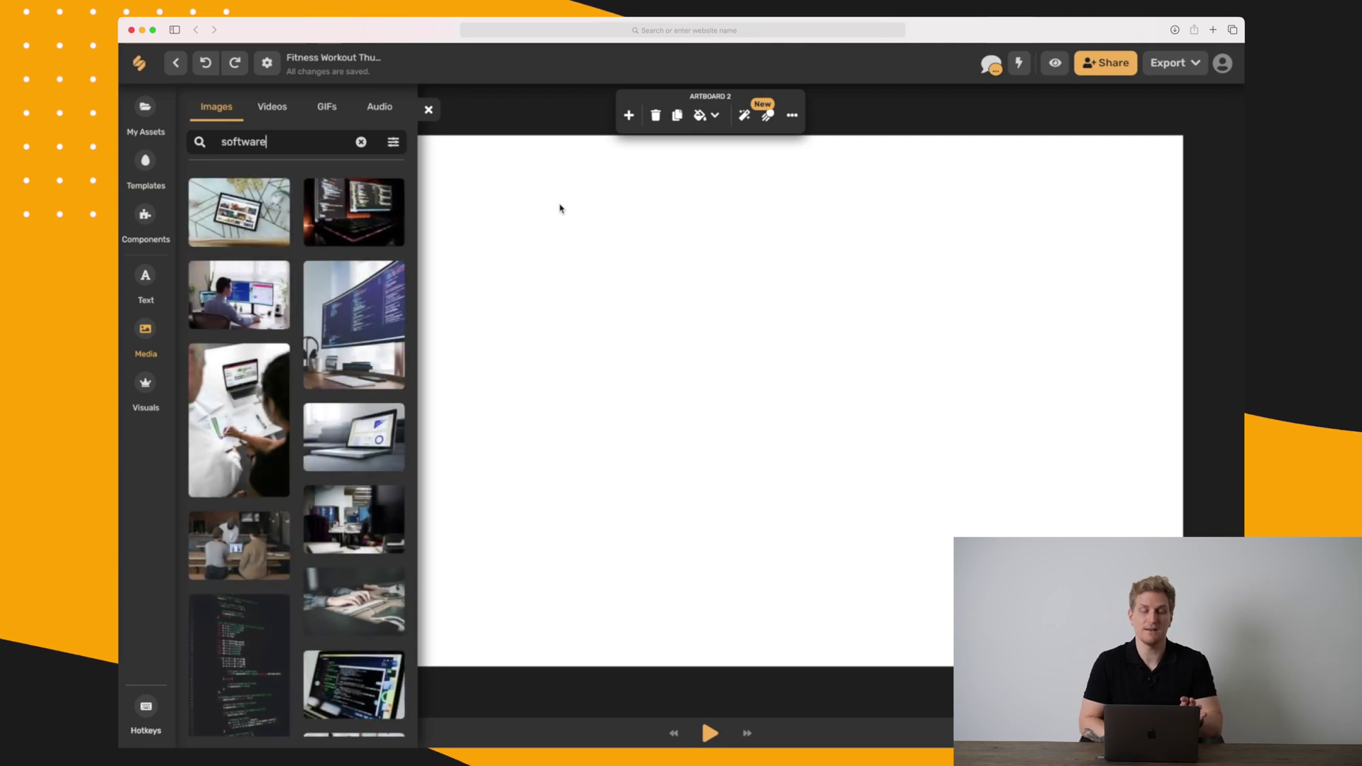
left_click(241, 305)
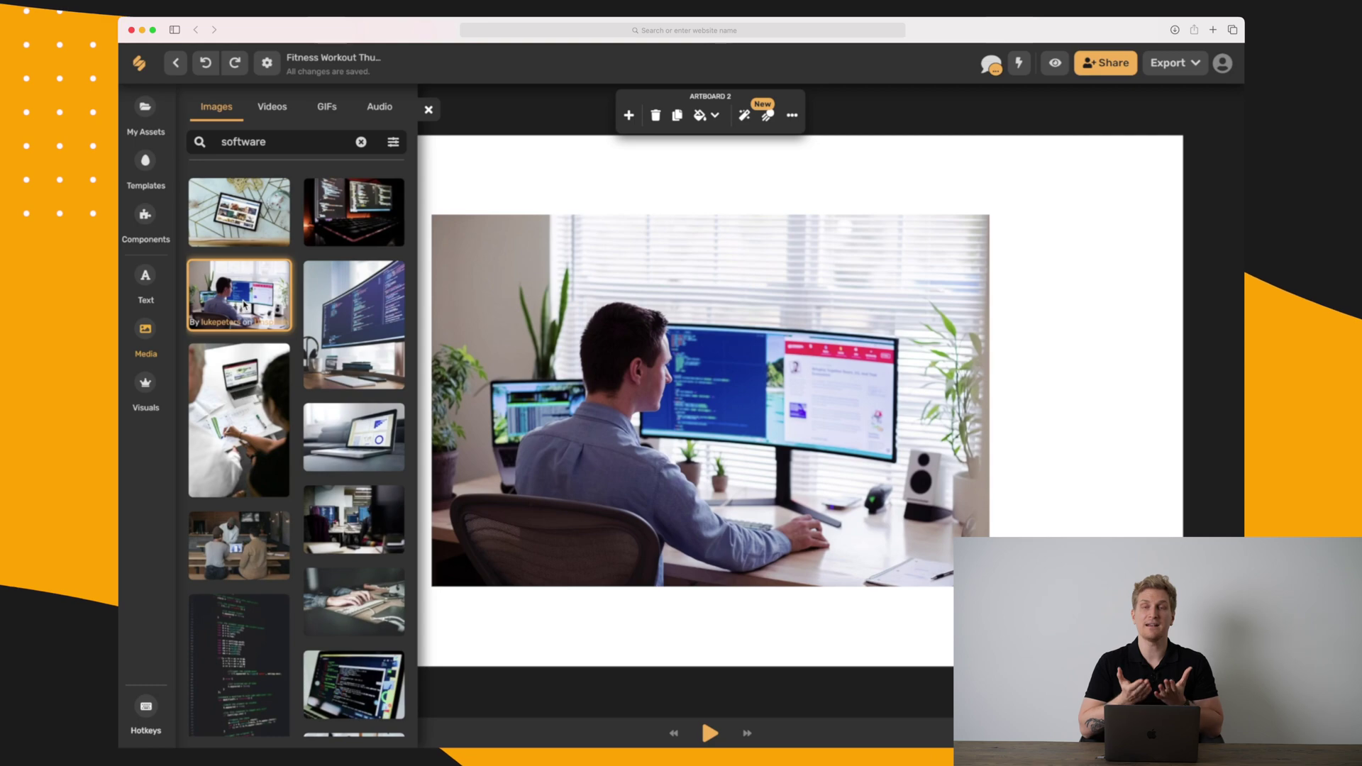
left_click(1055, 63)
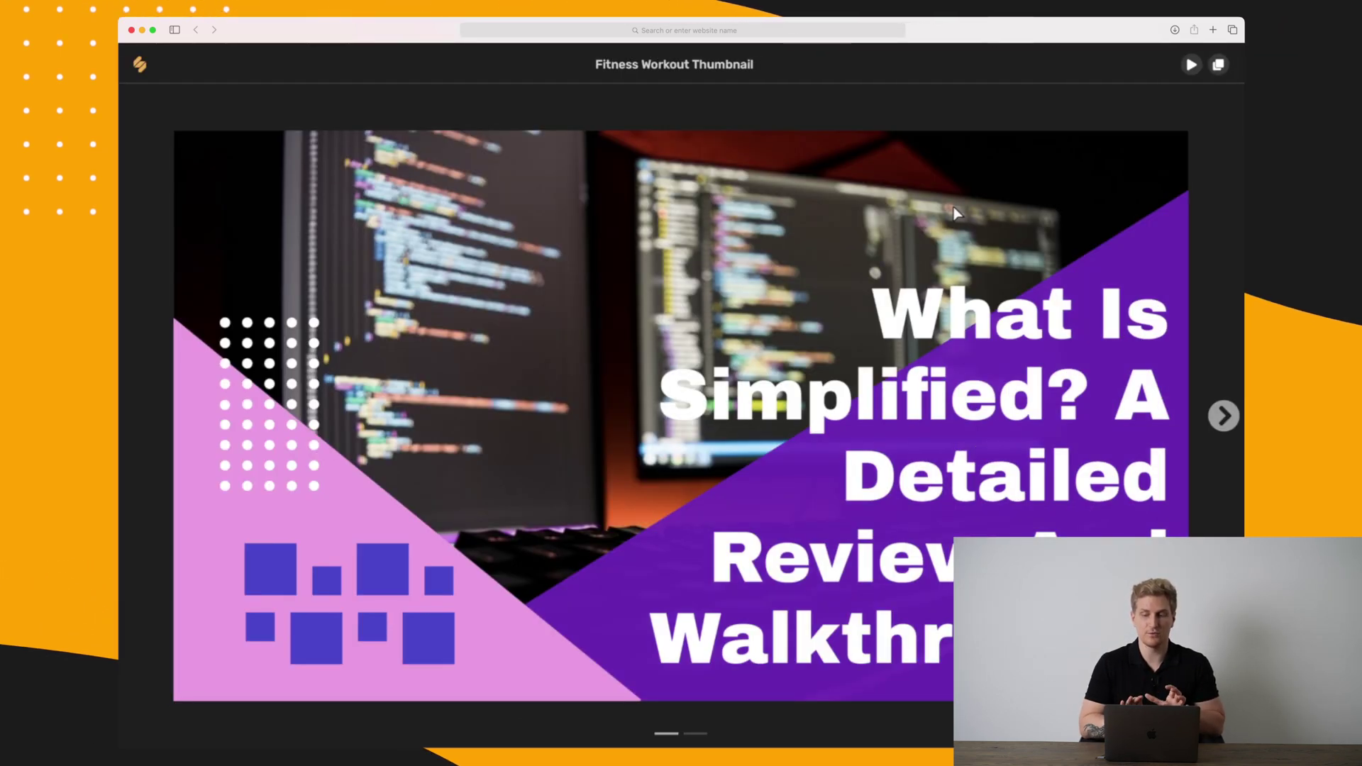
Step: Play the preview, advancing to the desk photo artboard and back to the title artboard
left_click(1196, 69)
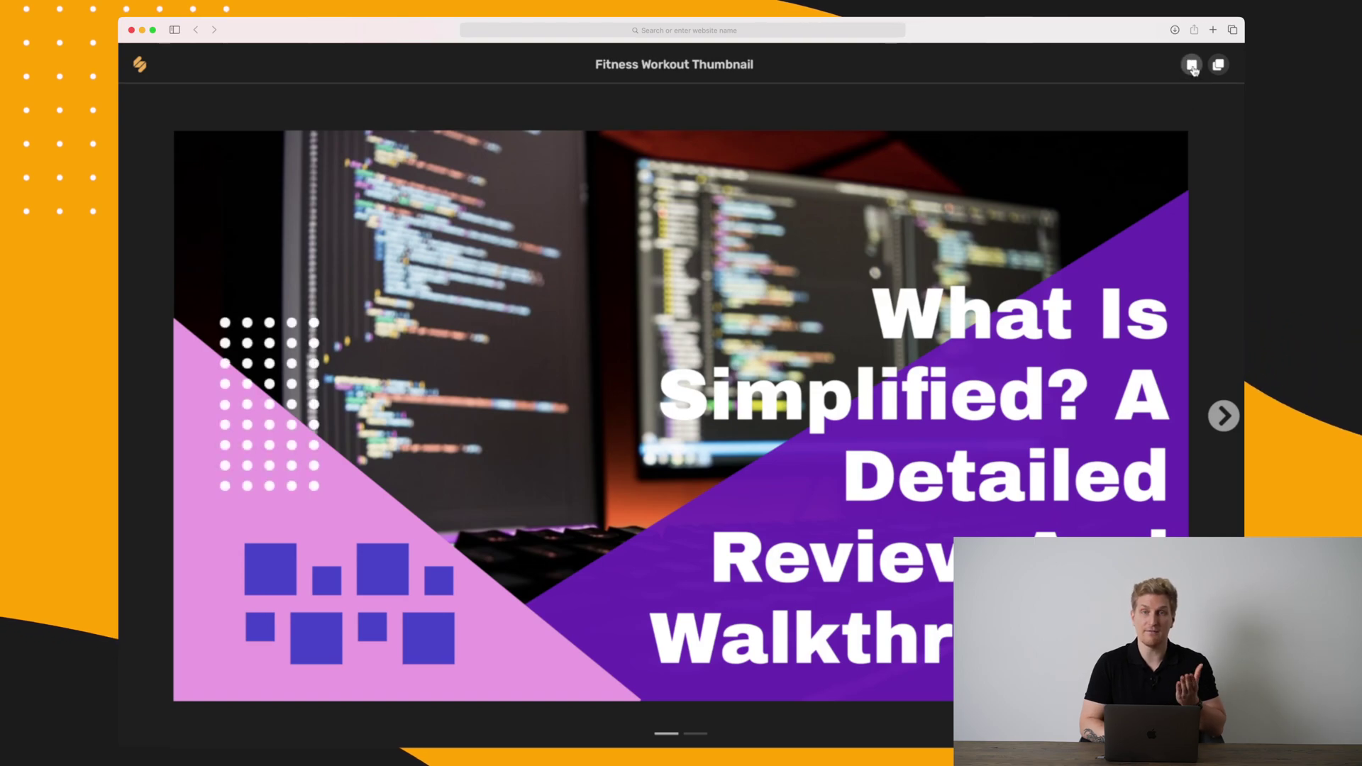
left_click(1222, 416)
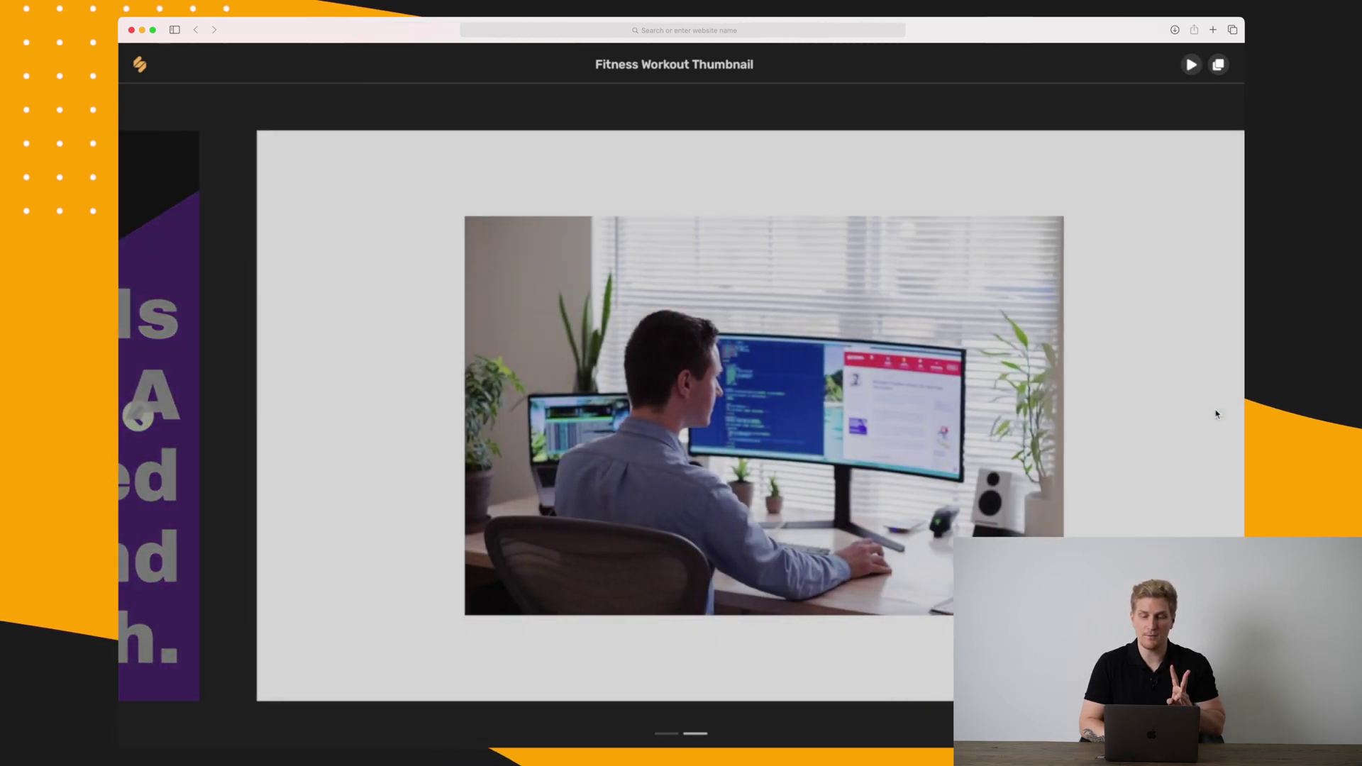
left_click(137, 416)
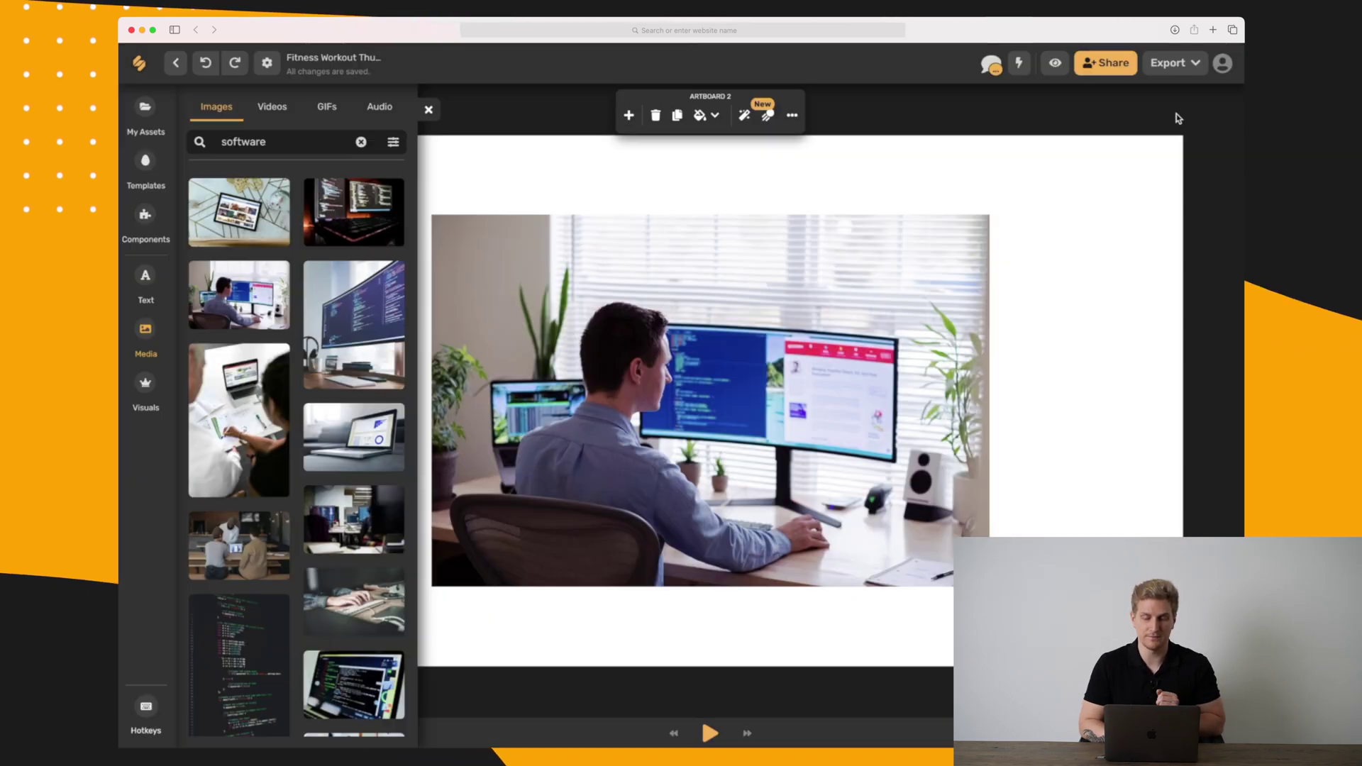
Step: Set the export download format to JPG instead of Video
left_click(1196, 61)
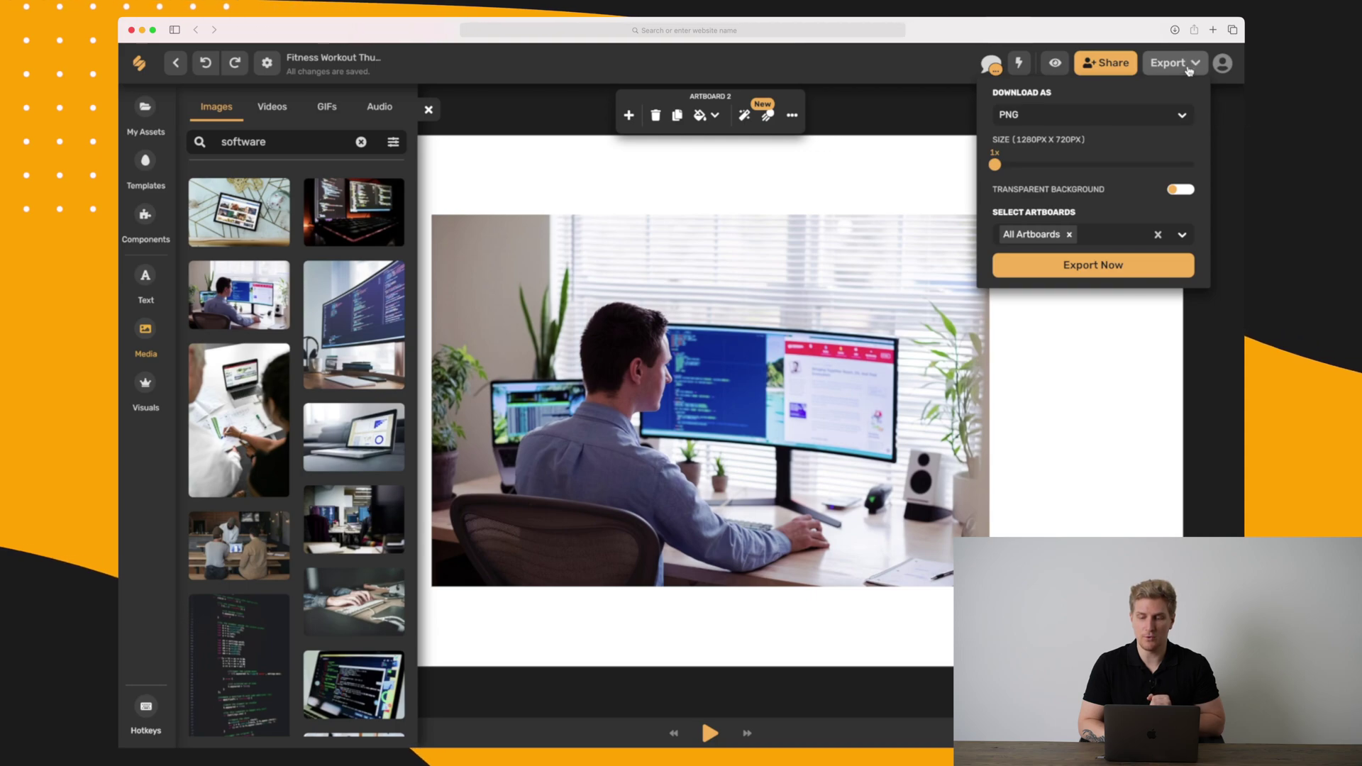
left_click(1111, 114)
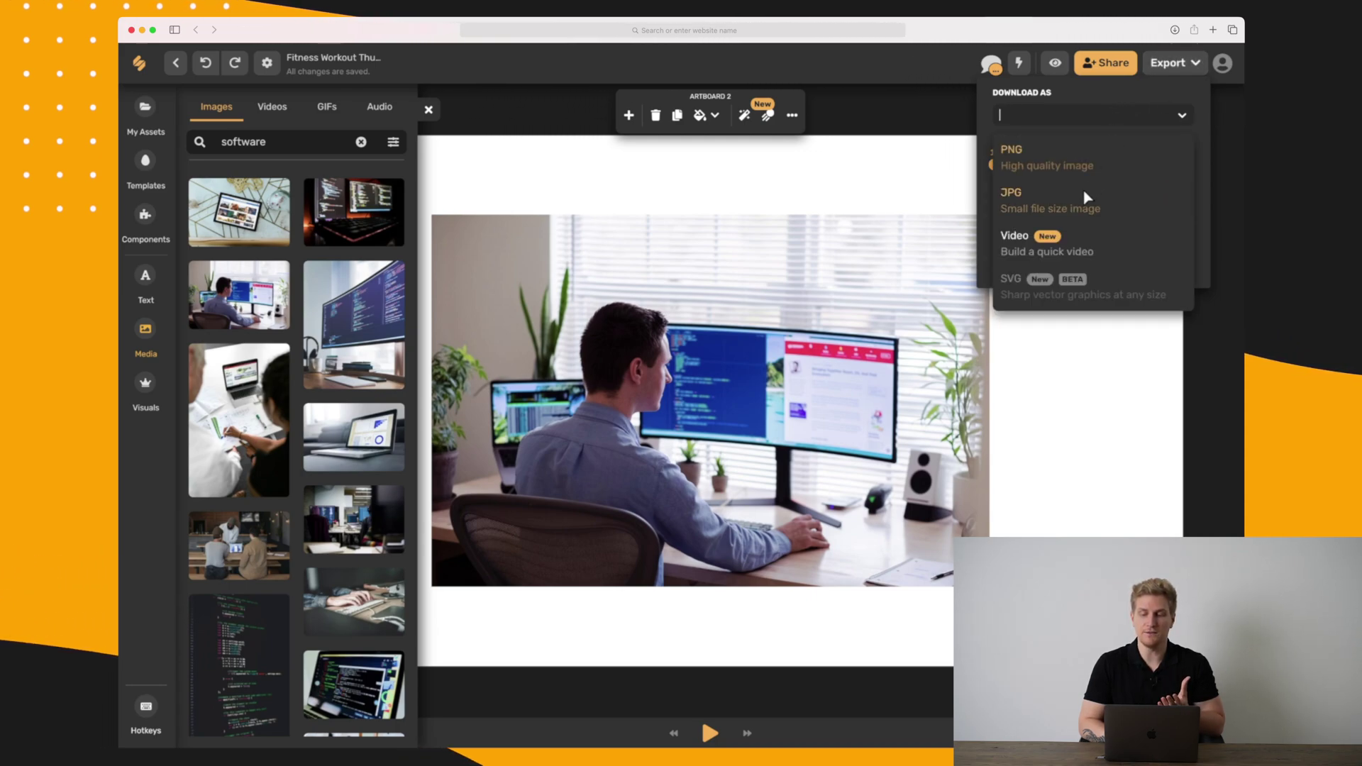
left_click(1078, 251)
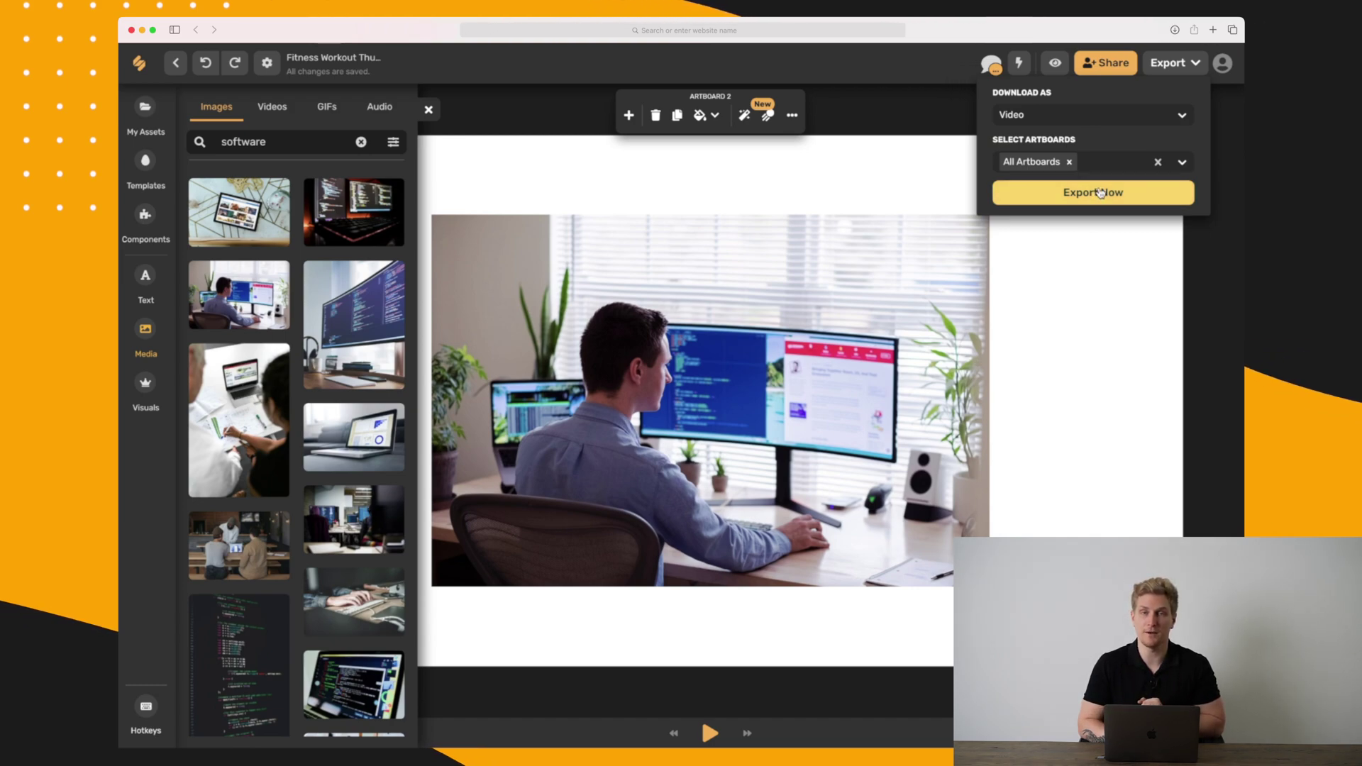
left_click(1104, 114)
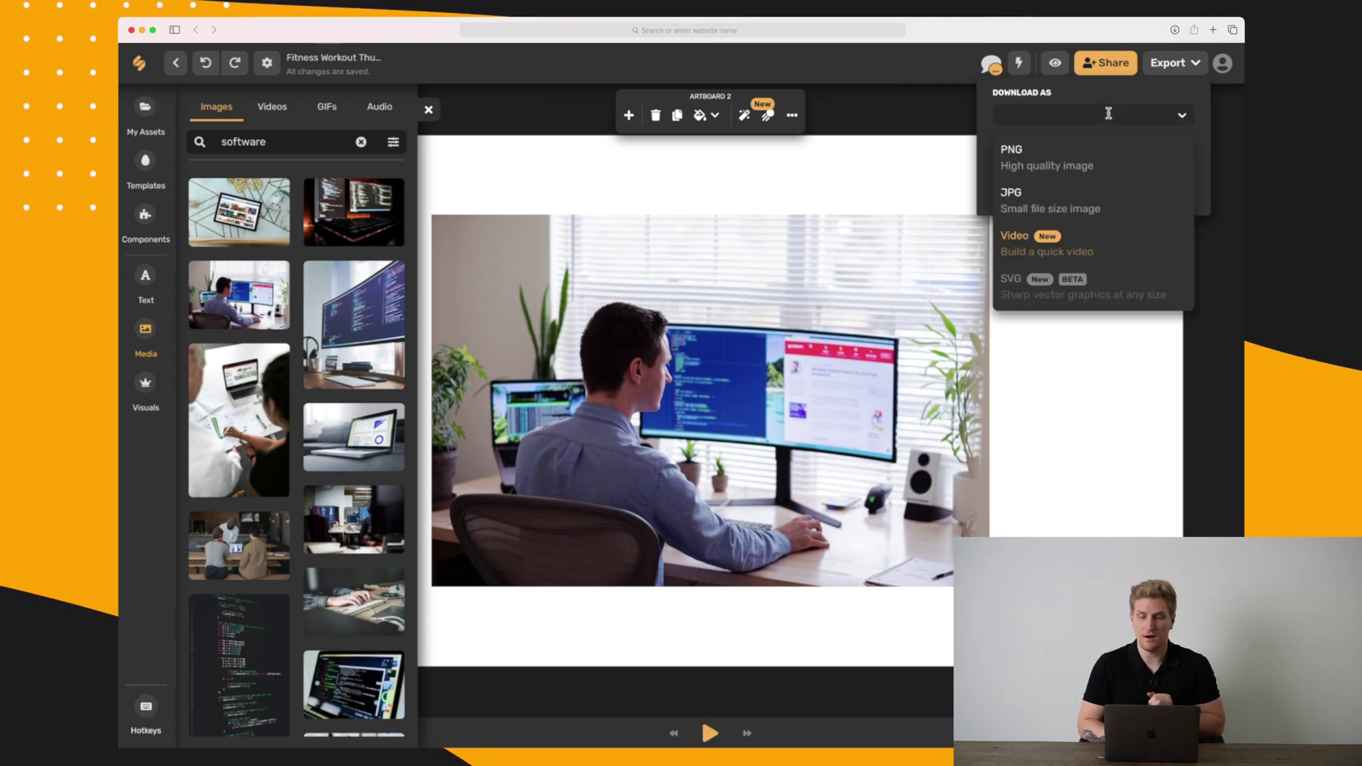
left_click(1046, 195)
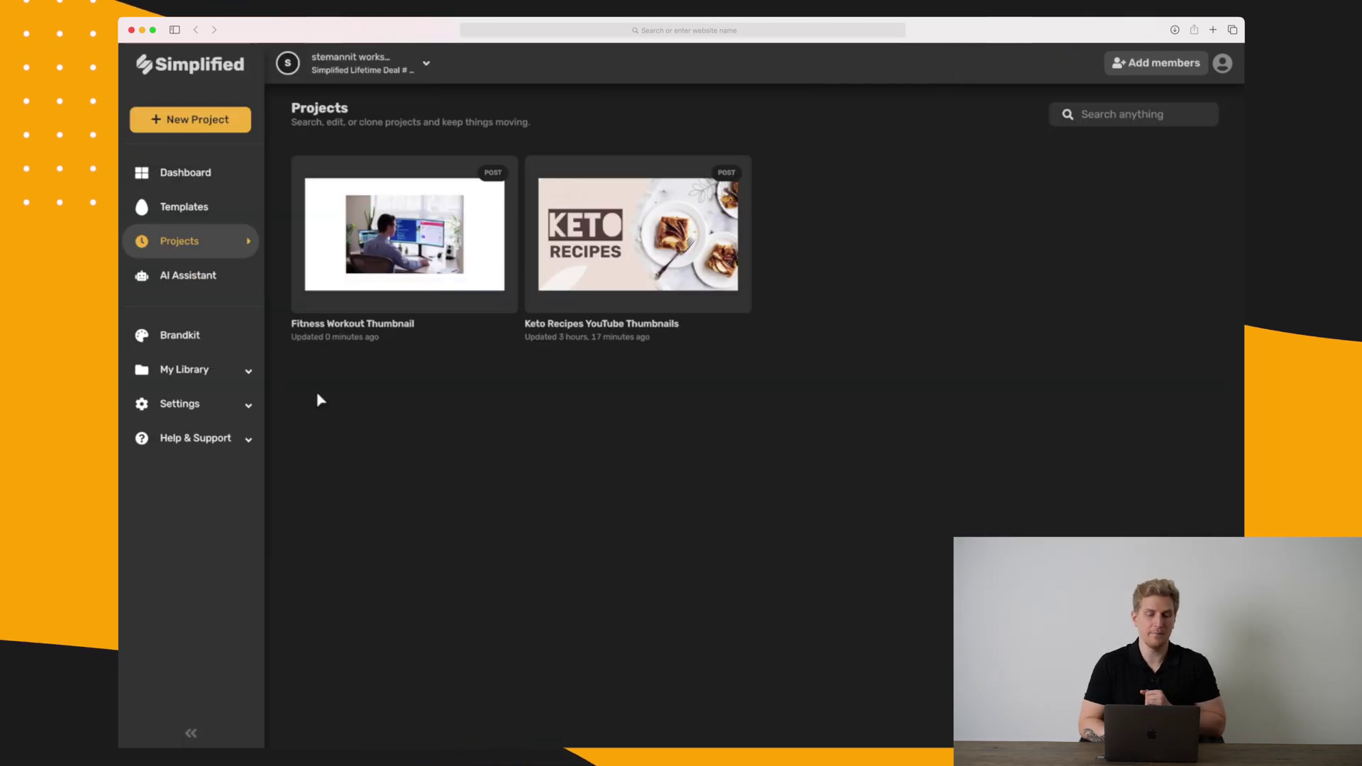
Step: Open Brandkit from the left sidebar to show brandkit 1's logos, fonts and colour palette
left_click(201, 341)
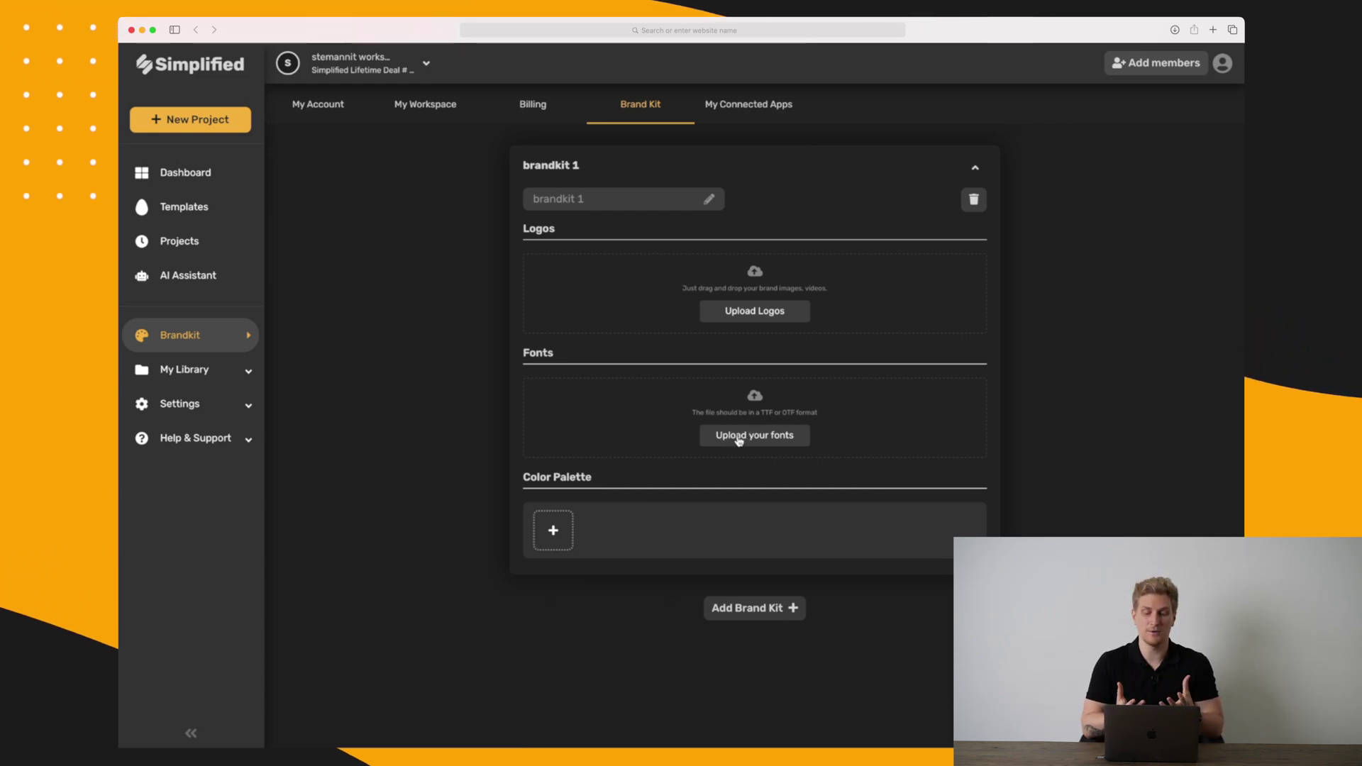
Step: Add a colour palette to brandkit 1, recolouring the white swatch brown and the yellow swatch teal
left_click(555, 532)
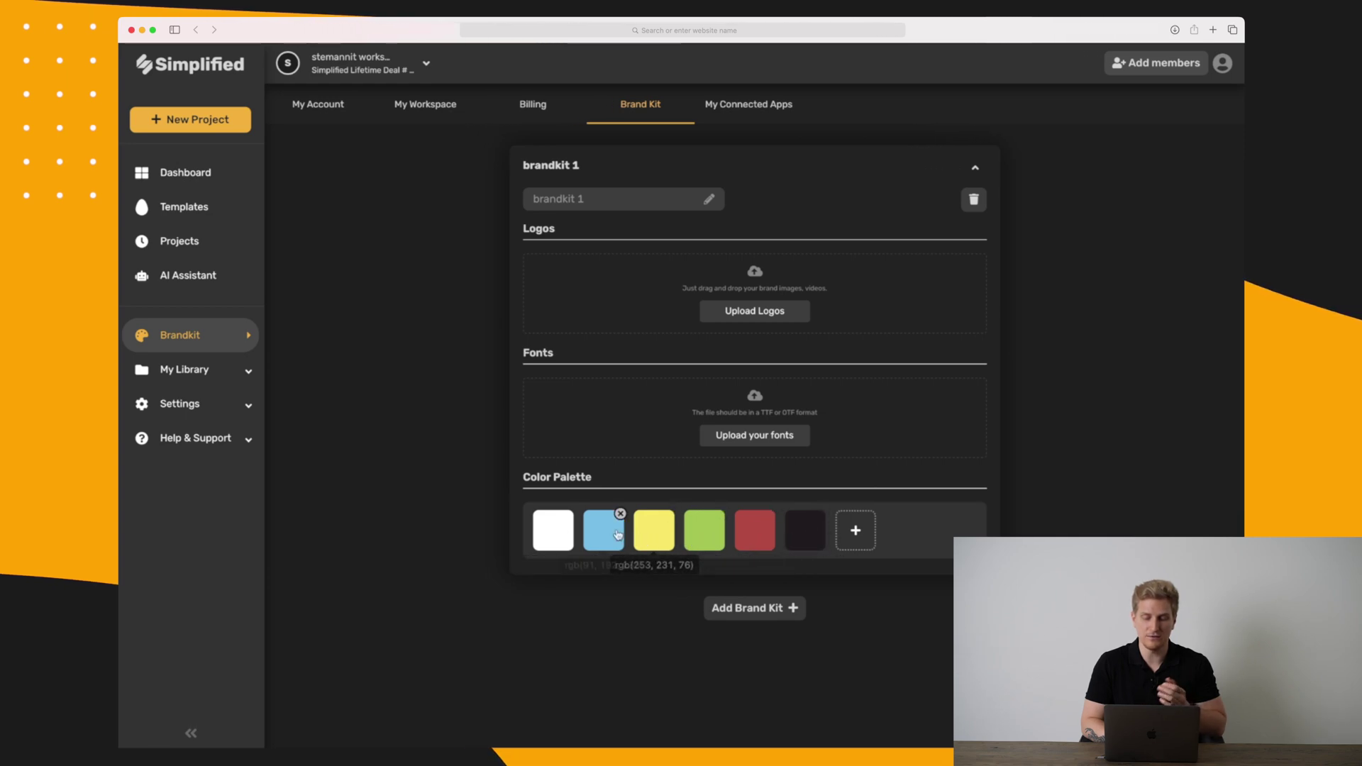
left_click(551, 539)
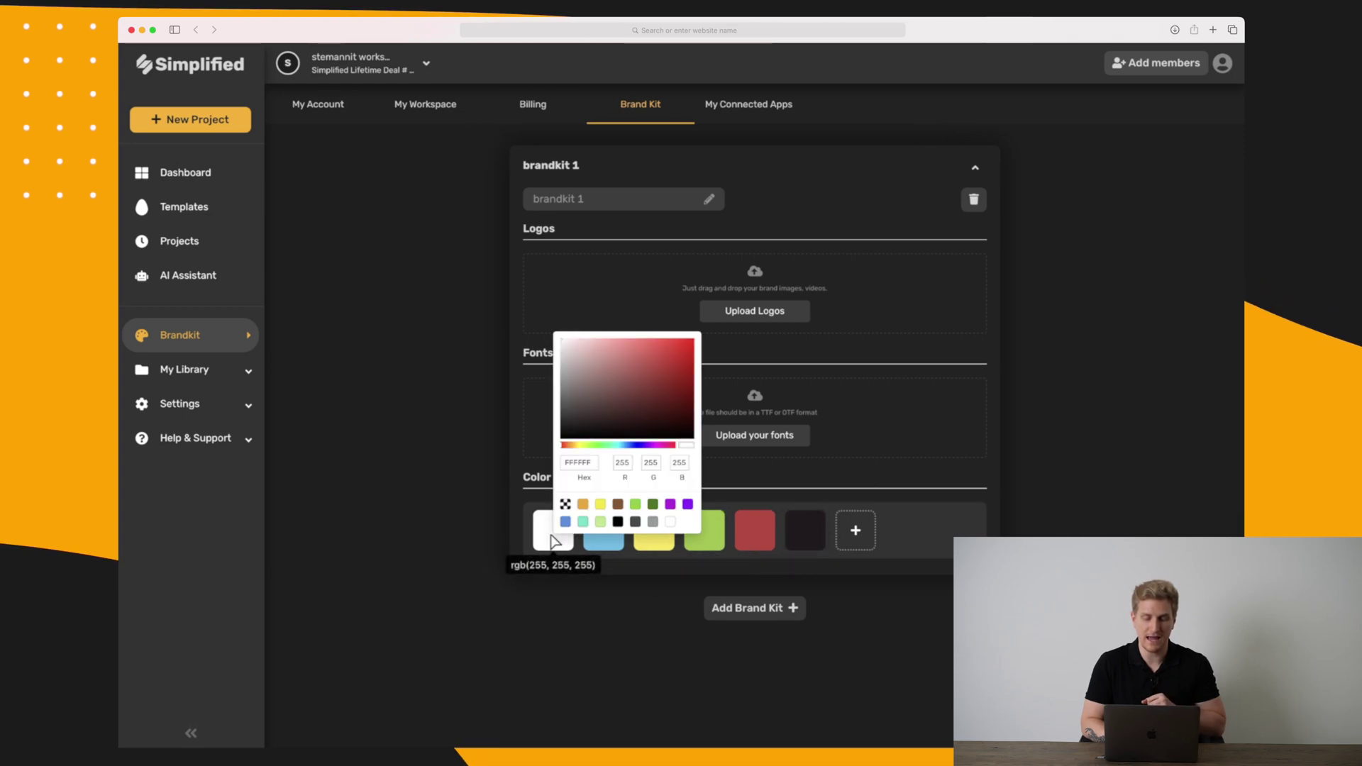
left_click(618, 505)
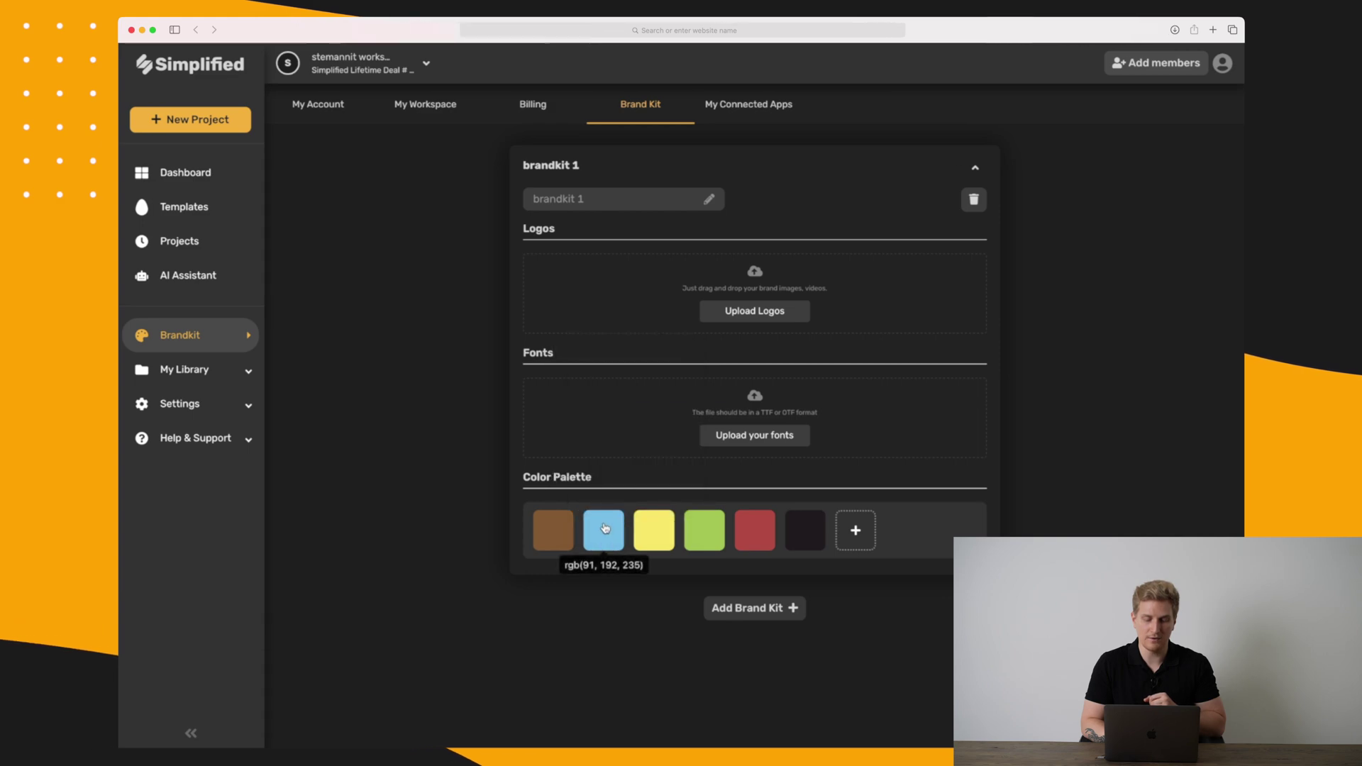
left_click(652, 531)
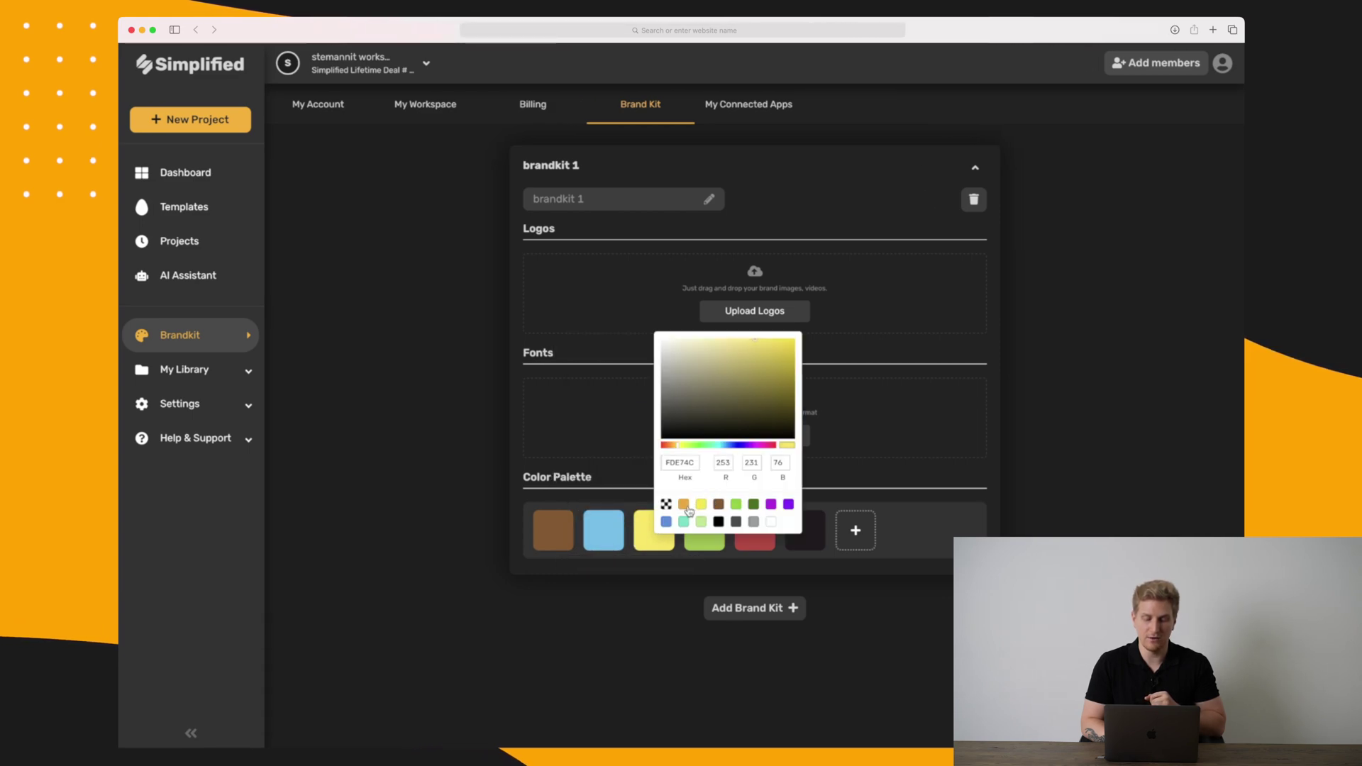
left_click(684, 524)
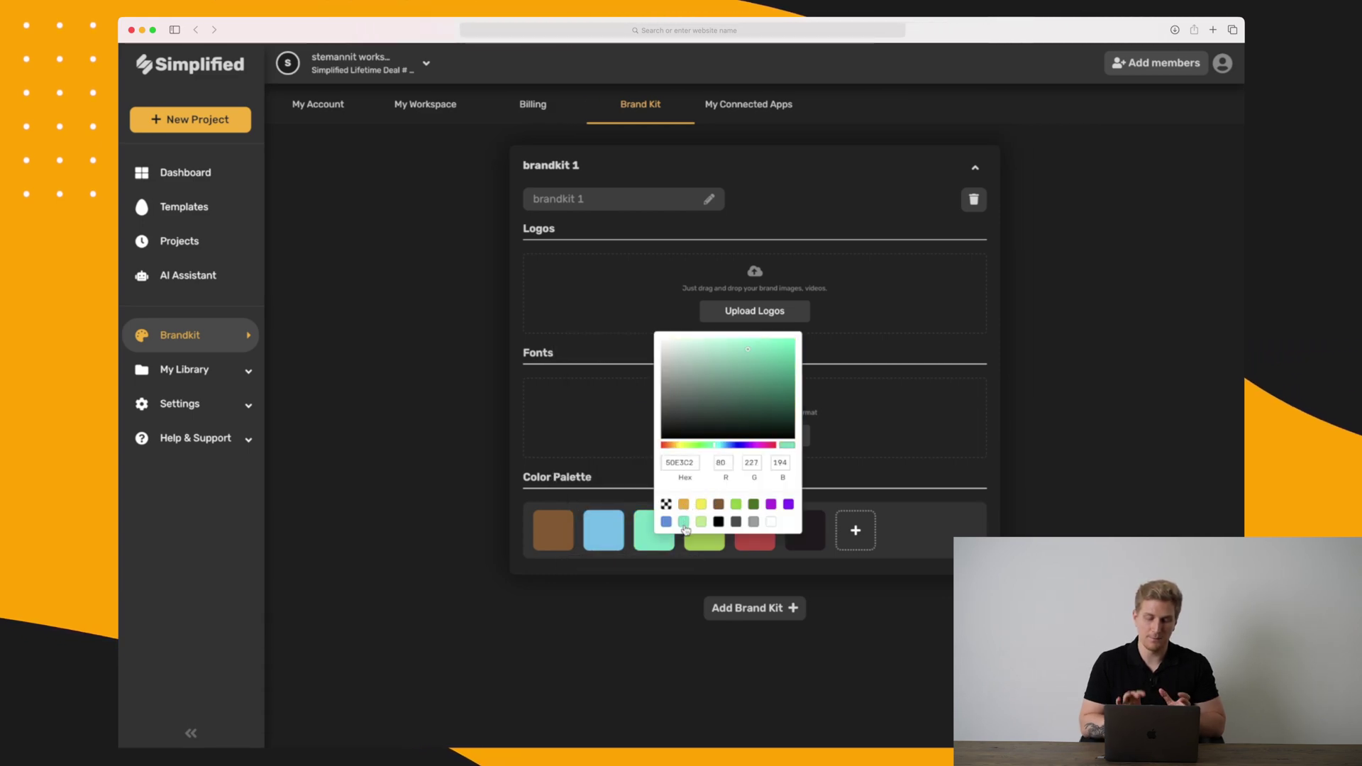
left_click(634, 602)
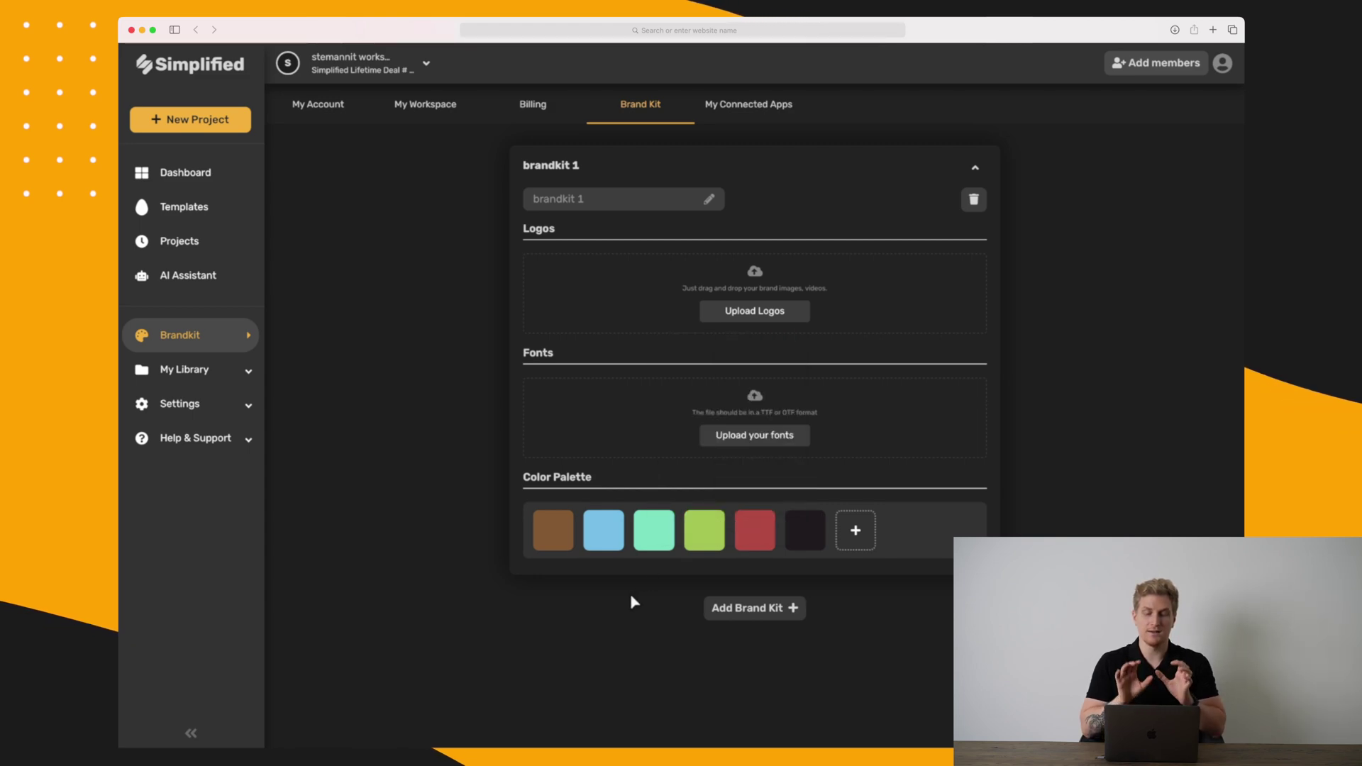